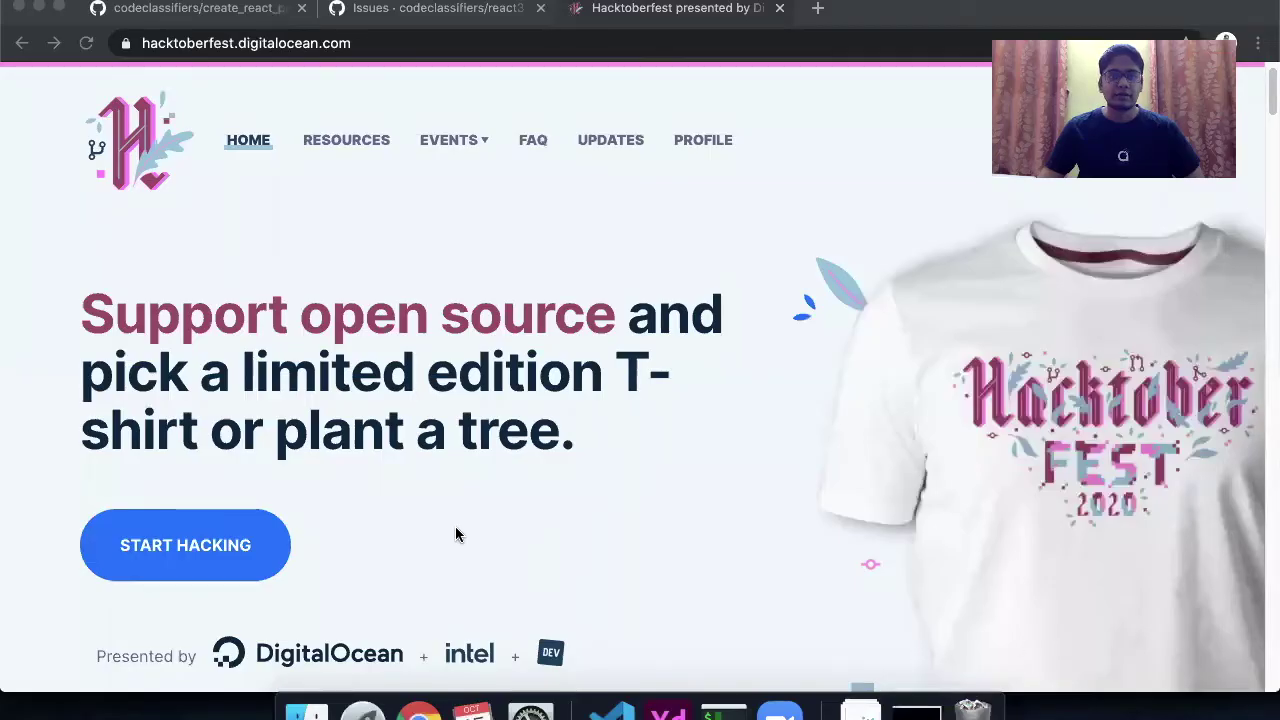
Step: Start hacking on the Hacktoberfest site, sign in with GitHub and view the profile's contributions
{"action": "left_click", "coordinate": [62, 378]}
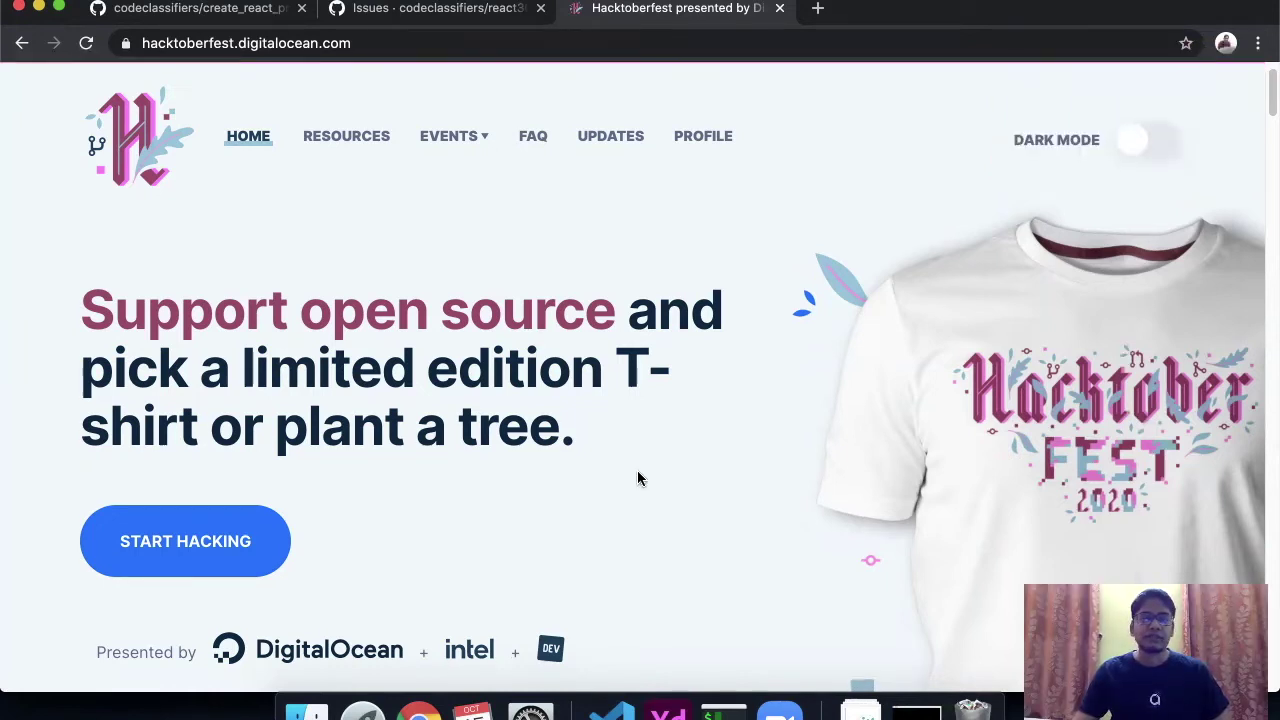
{"action": "scroll", "coordinate": [637, 479], "scroll_direction": "down", "scroll_amount": 2}
{"action": "scroll", "coordinate": [637, 479], "scroll_direction": "down", "scroll_amount": 2}
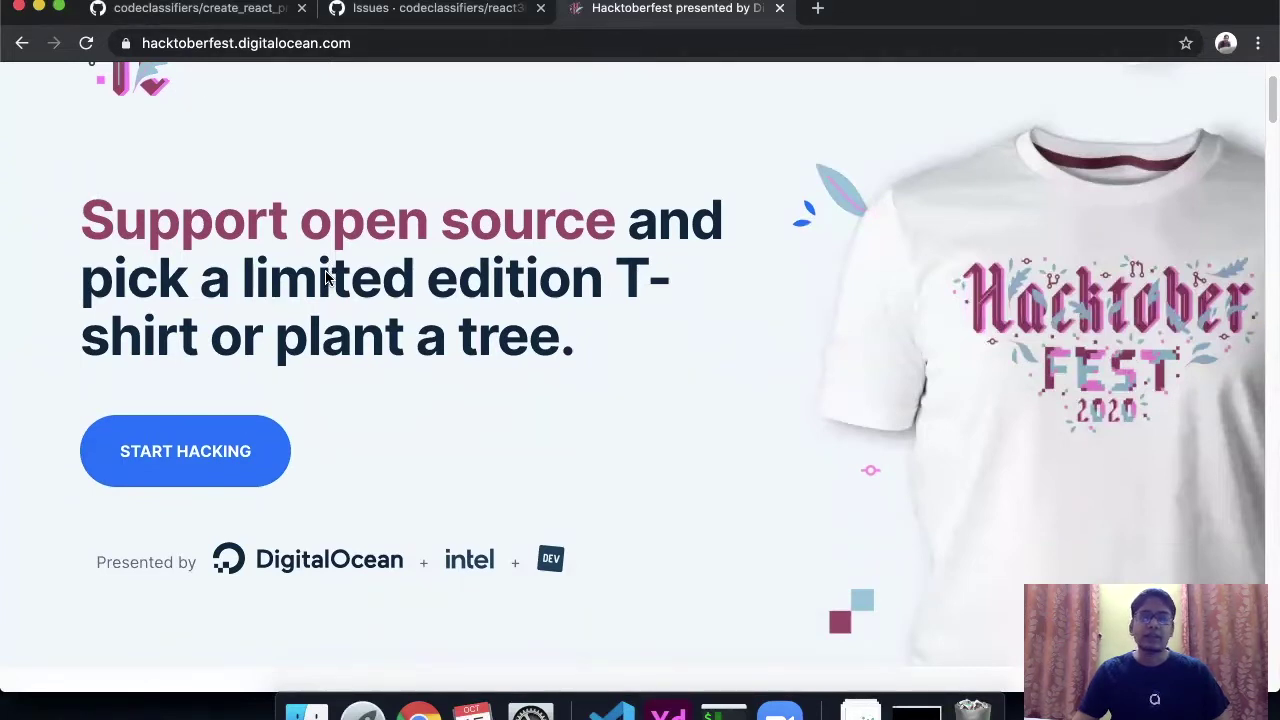
{"action": "left_click", "coordinate": [277, 449]}
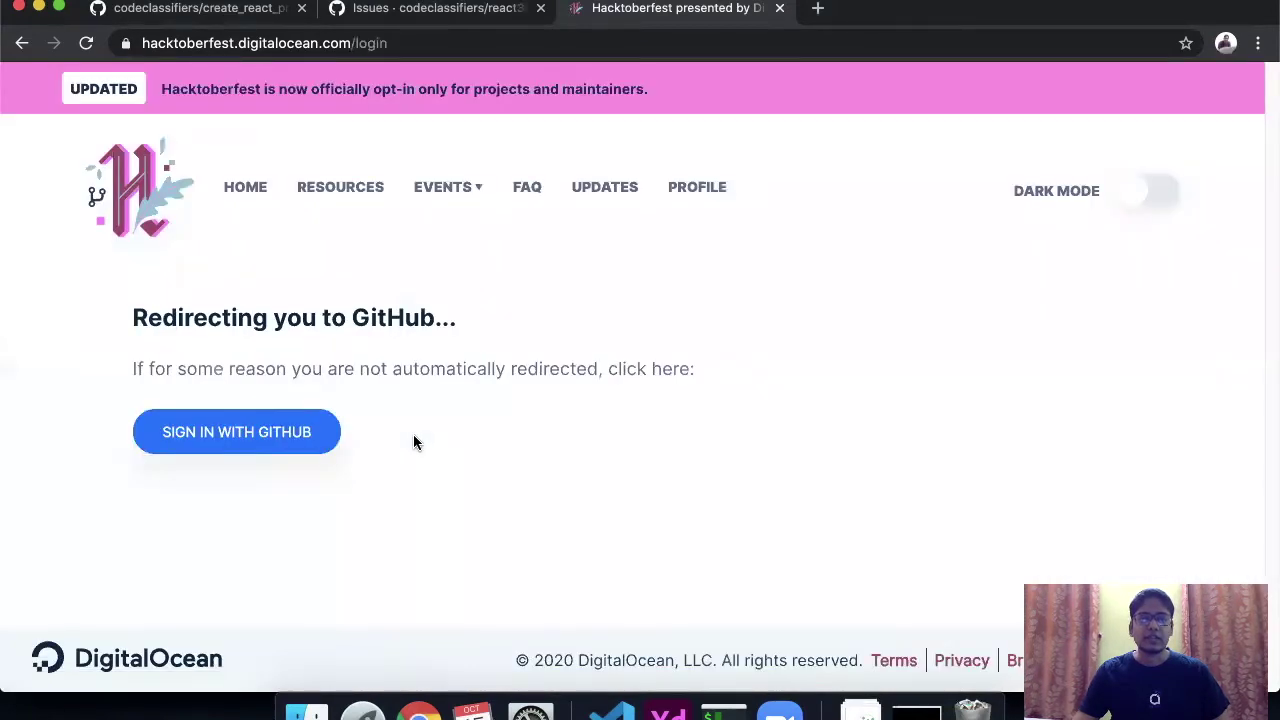
{"action": "left_click", "coordinate": [265, 440]}
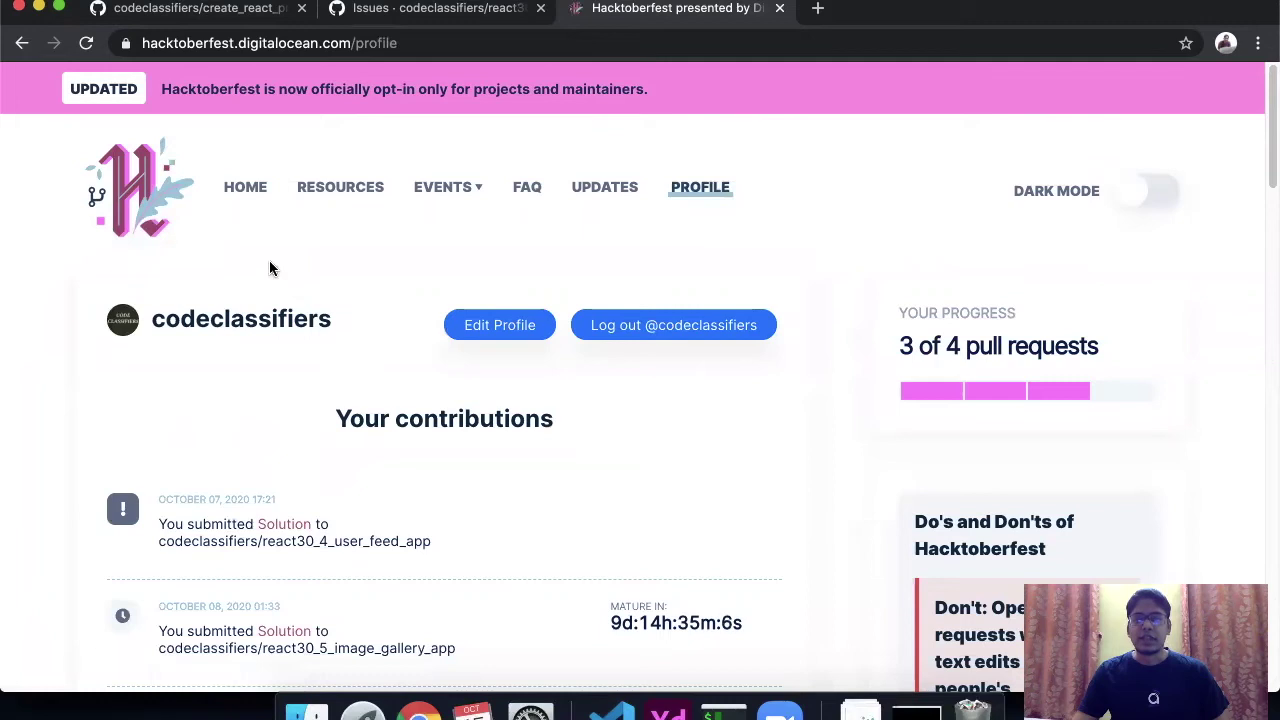
{"action": "scroll", "coordinate": [312, 390], "scroll_direction": "down", "scroll_amount": 3}
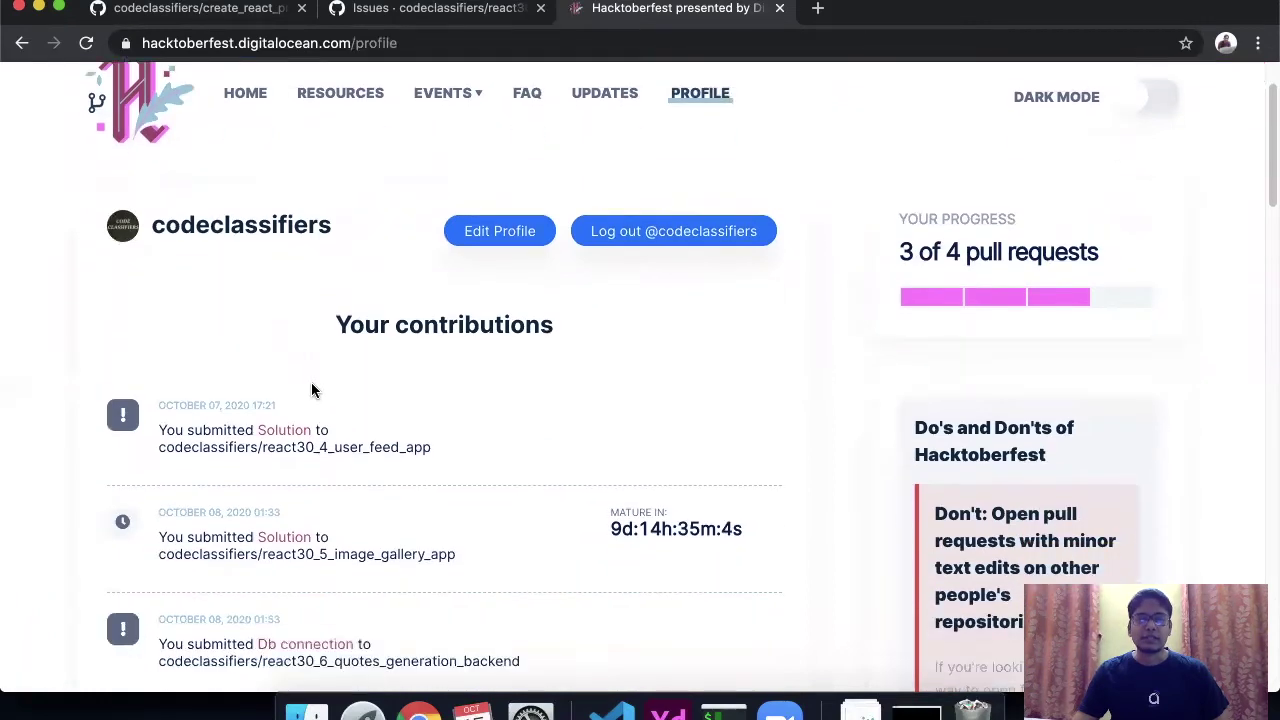
{"action": "scroll", "coordinate": [312, 390], "scroll_direction": "up", "scroll_amount": 3}
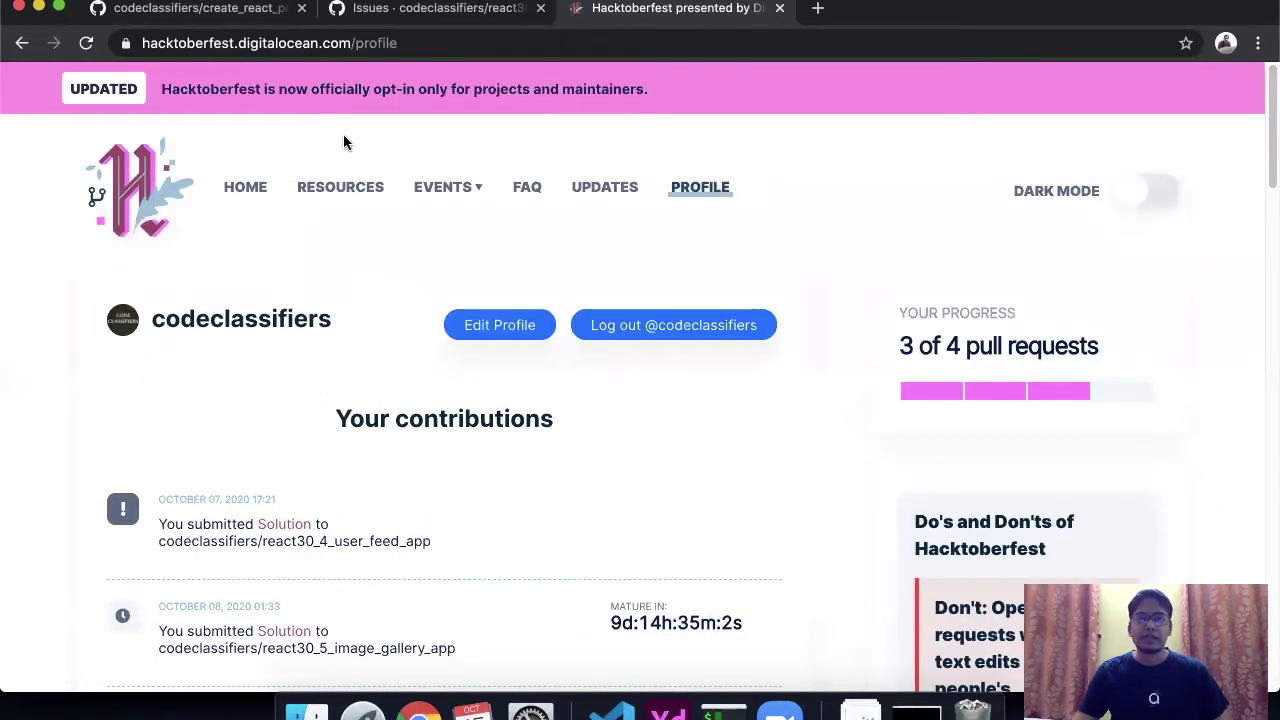
Step: Switch to the create_react_projects repository and review its README project list and its file listing
{"action": "left_click", "coordinate": [198, 22]}
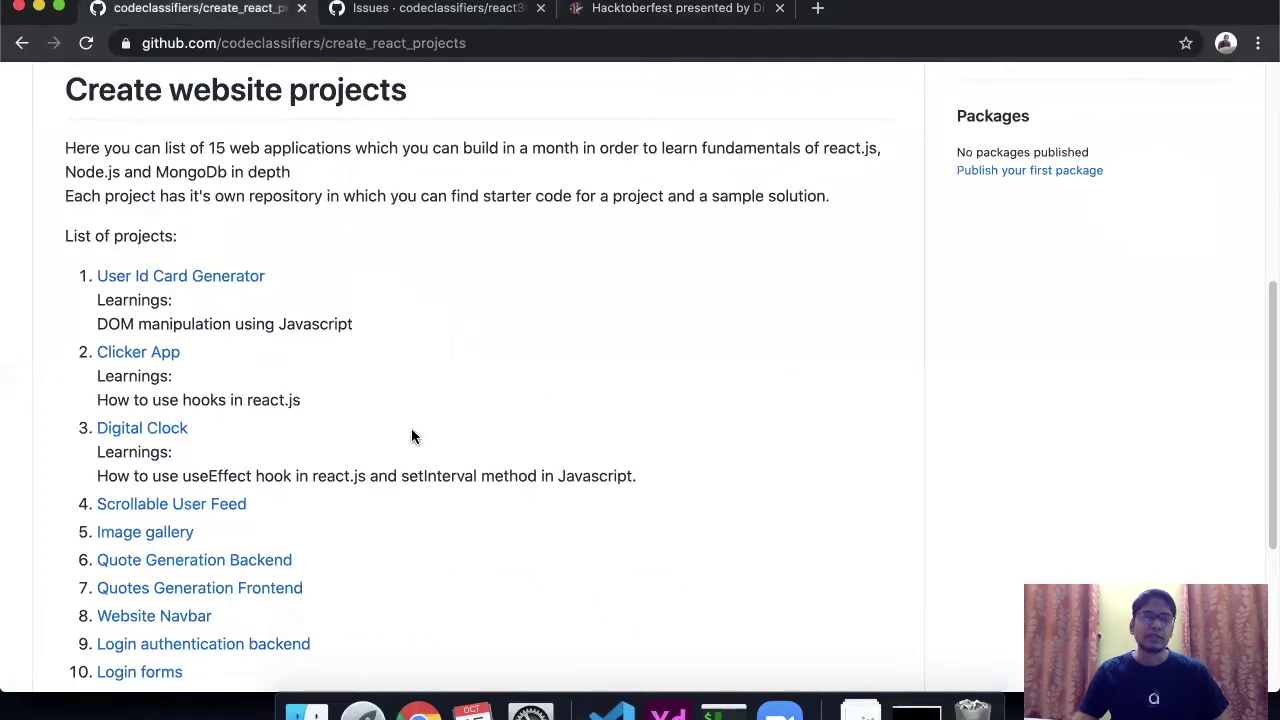
{"action": "scroll", "coordinate": [411, 434], "scroll_direction": "down", "scroll_amount": 3}
{"action": "scroll", "coordinate": [411, 435], "scroll_direction": "down", "scroll_amount": 1}
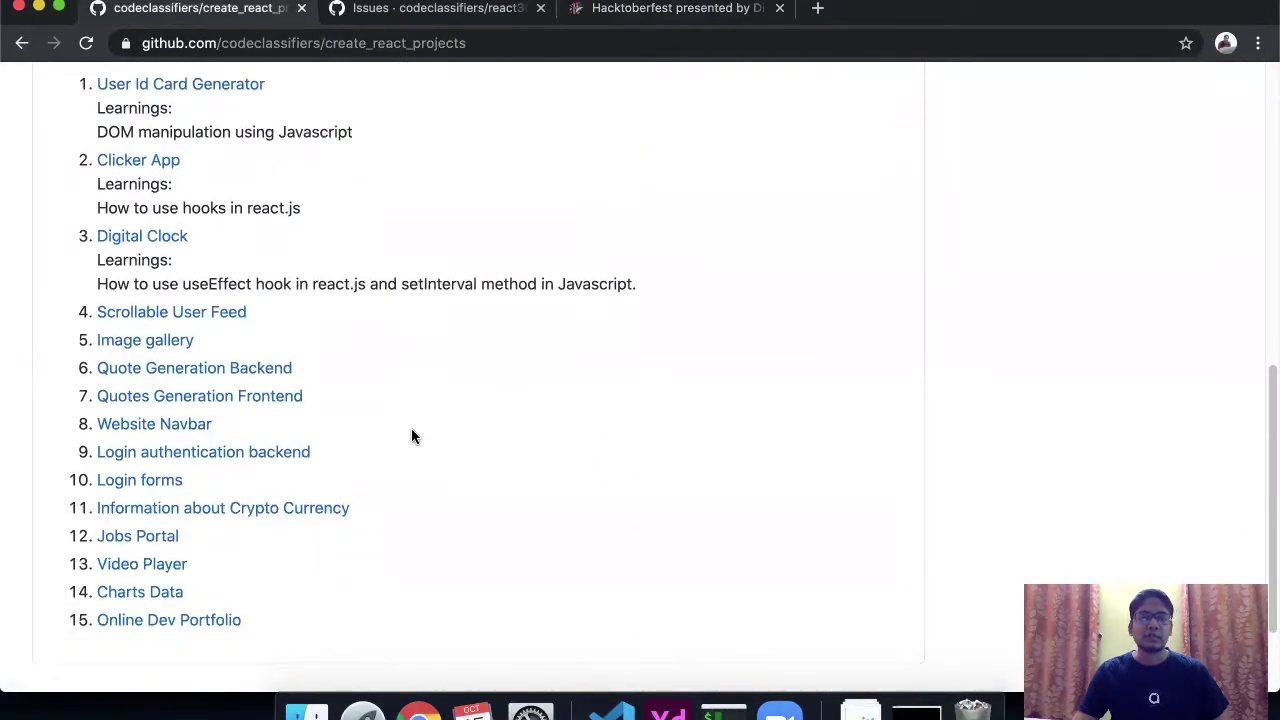
{"action": "scroll", "coordinate": [411, 436], "scroll_direction": "up", "scroll_amount": 3}
{"action": "key", "text": "super+l"}
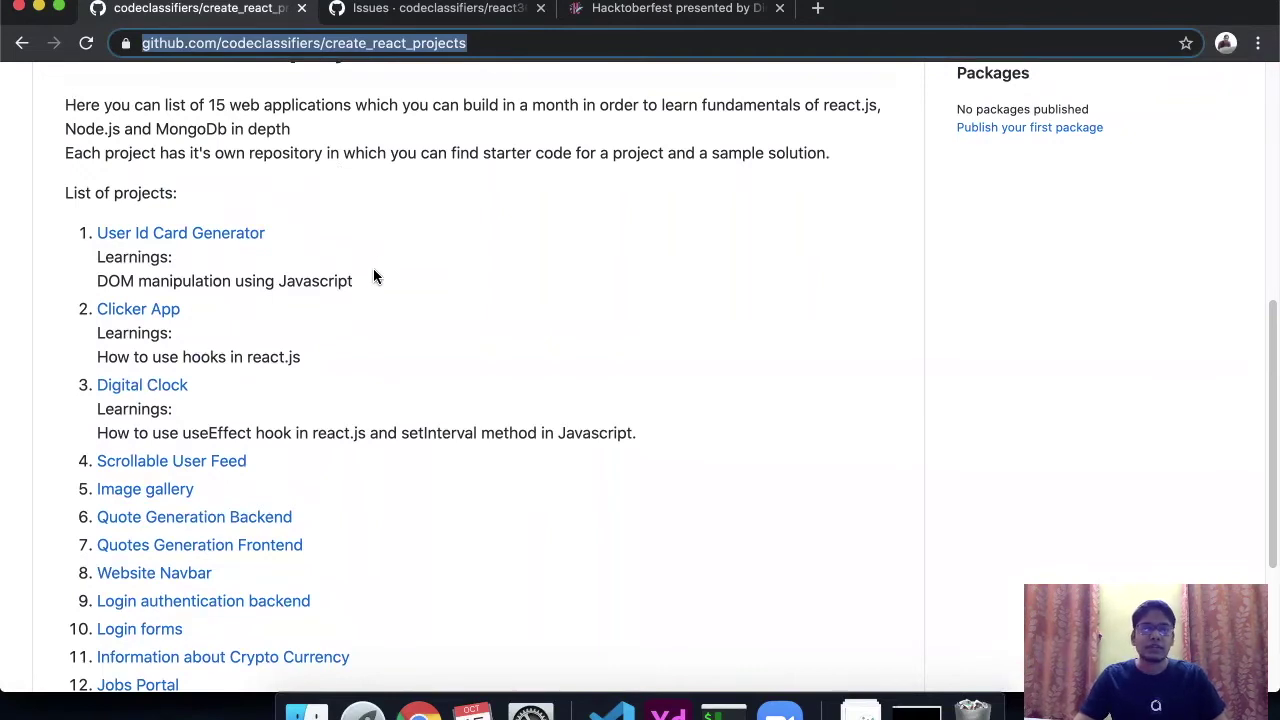
{"action": "scroll", "coordinate": [373, 268], "scroll_direction": "up", "scroll_amount": 10}
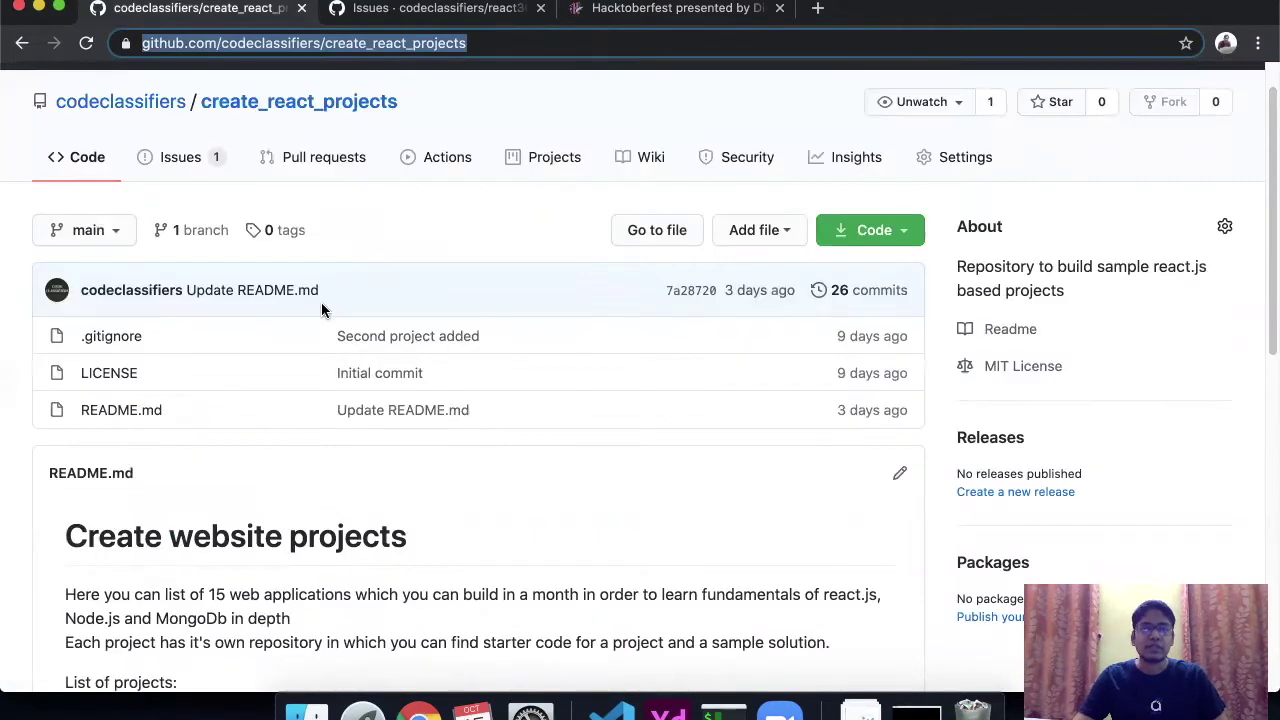
{"action": "left_click", "coordinate": [348, 231]}
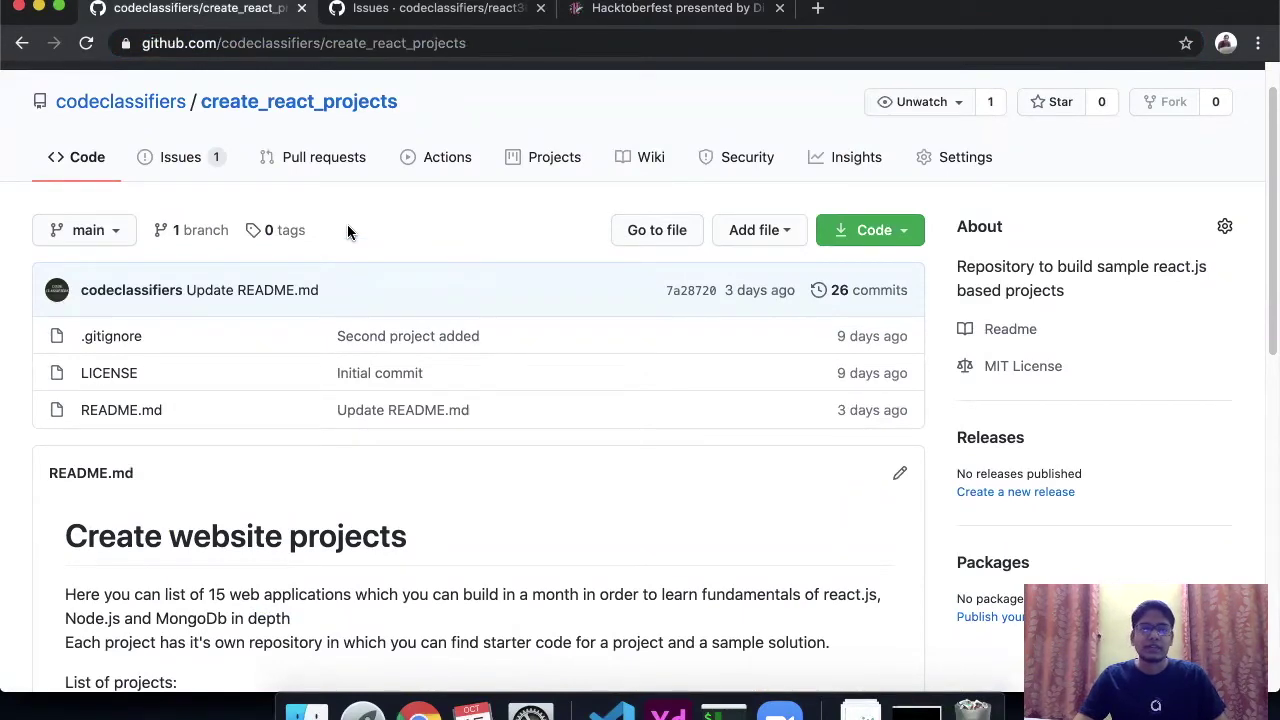
Step: Check the pull request progress on the Hacktoberfest profile, and return to the project list in the create_react_projects README
{"action": "left_click", "coordinate": [607, 22]}
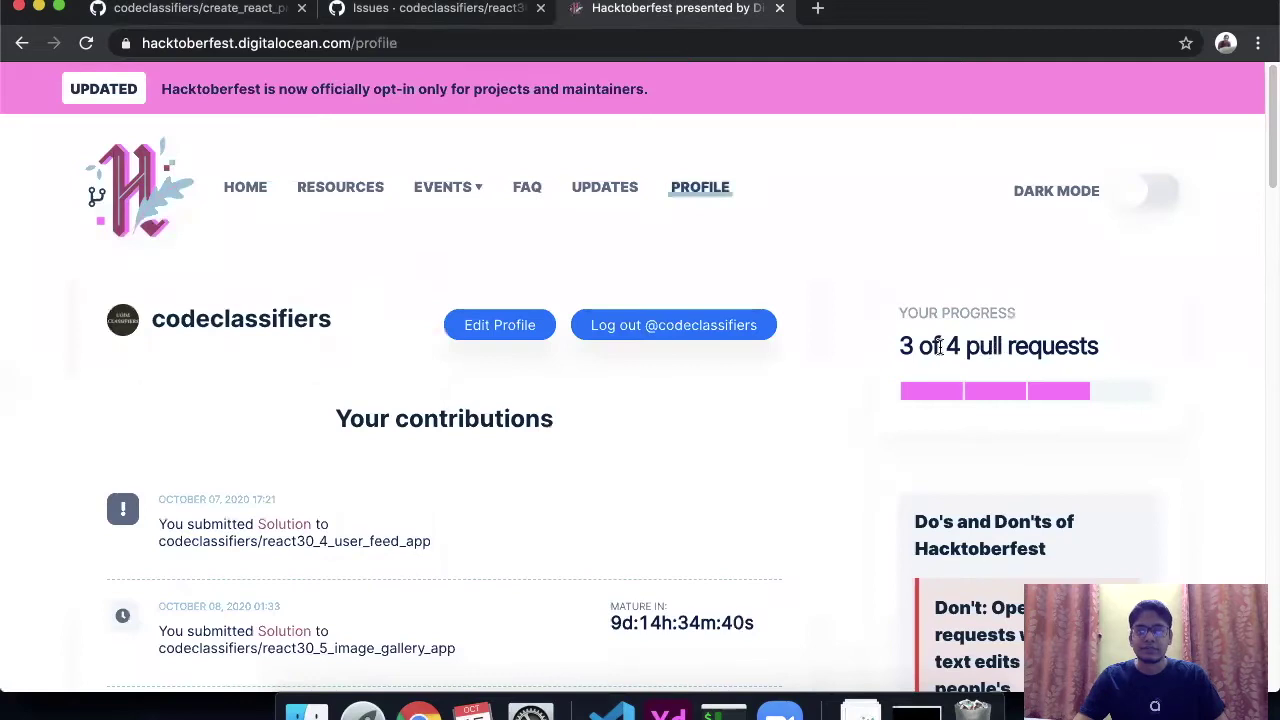
{"action": "left_click", "coordinate": [178, 22]}
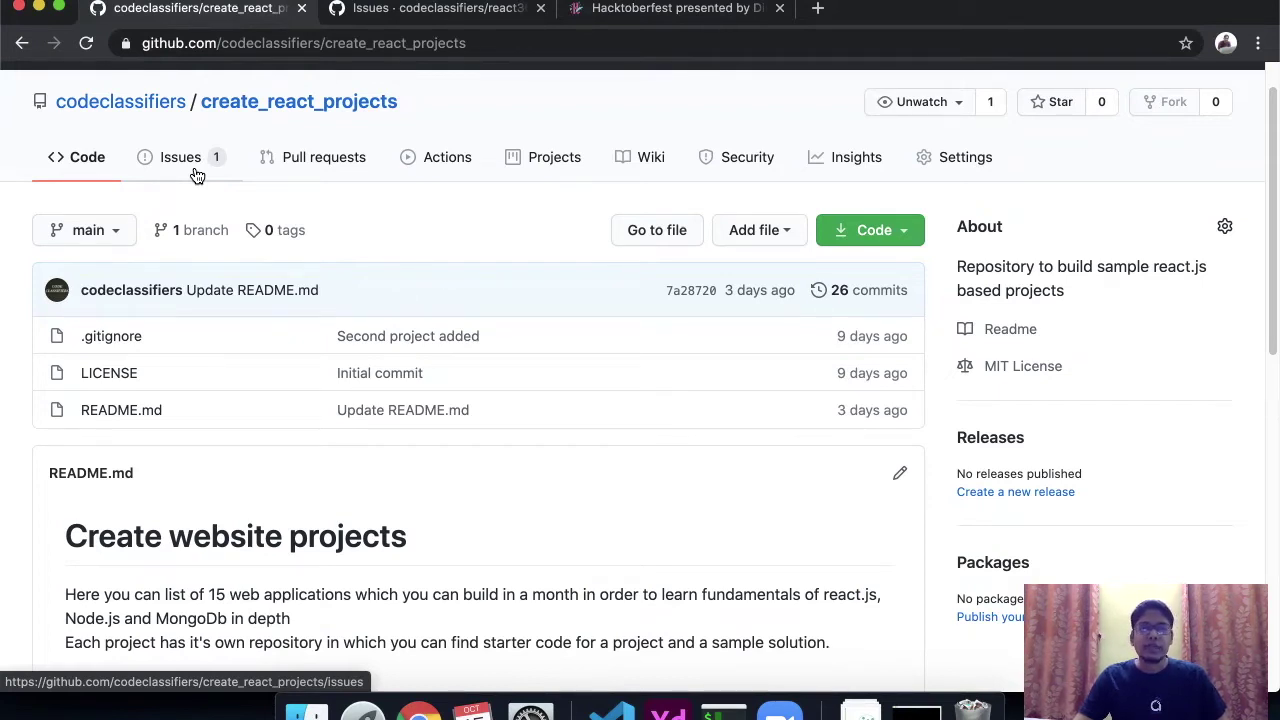
{"action": "scroll", "coordinate": [350, 543], "scroll_direction": "down", "scroll_amount": 1}
{"action": "scroll", "coordinate": [350, 543], "scroll_direction": "down", "scroll_amount": 10}
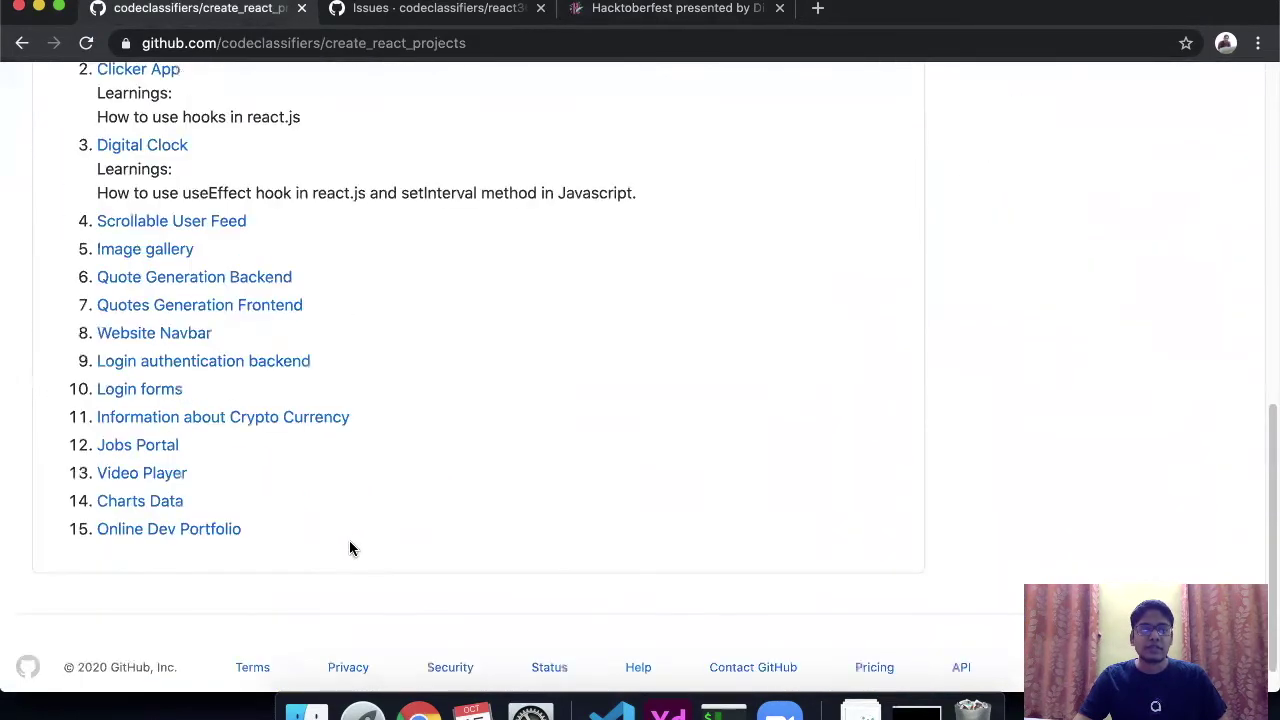
{"action": "scroll", "coordinate": [349, 548], "scroll_direction": "up", "scroll_amount": 3}
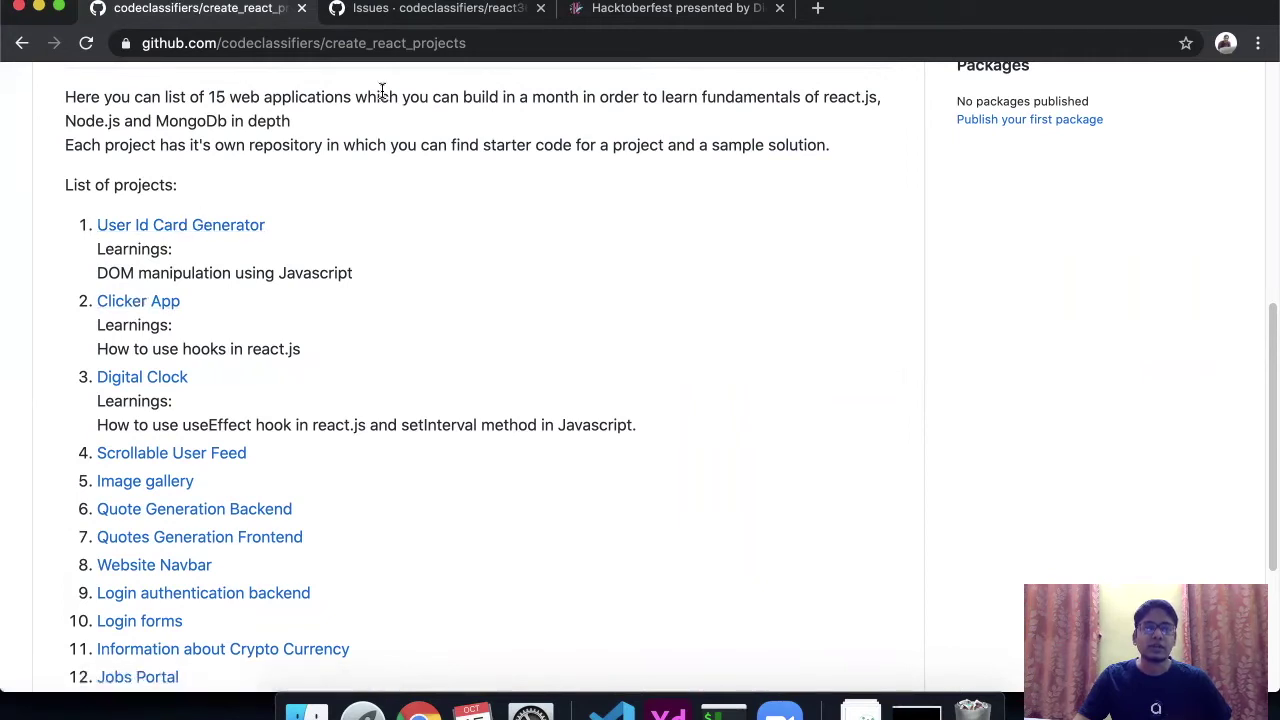
Step: Open the code page of the react30_1_id_card_generator repository and examine the README's objective, learnings and both sample solutions
{"action": "left_click", "coordinate": [376, 10]}
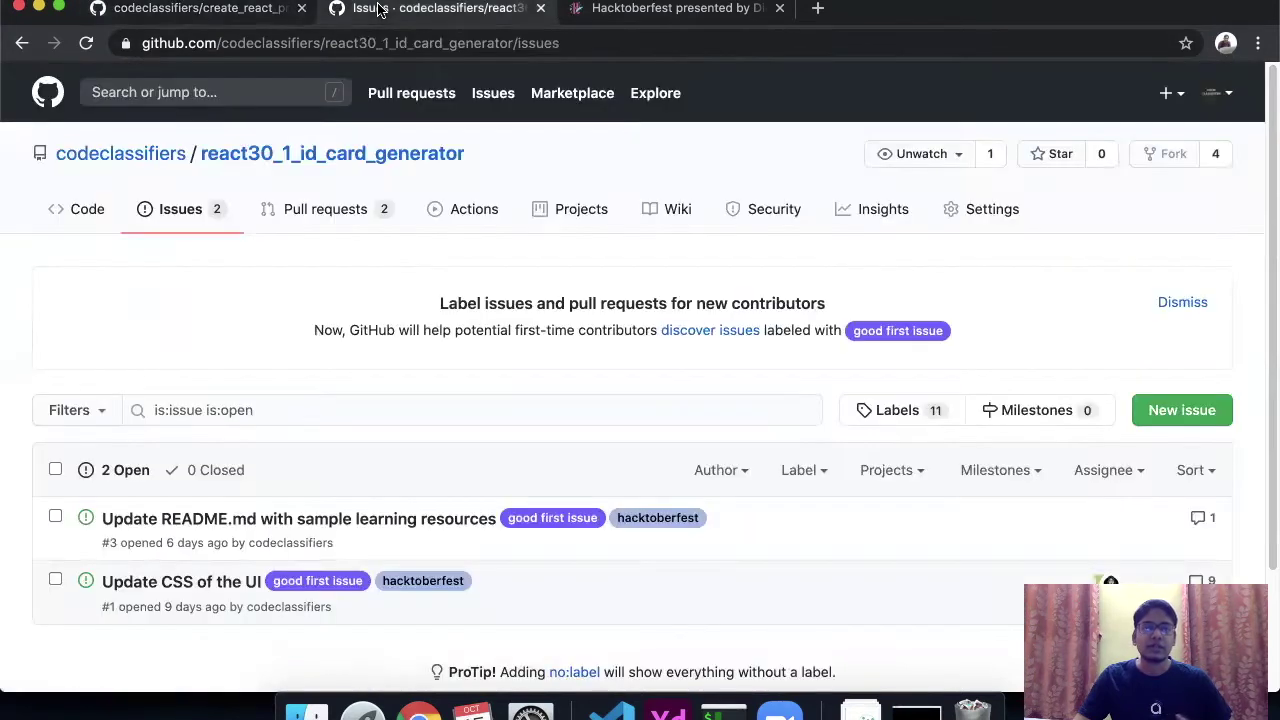
{"action": "left_click", "coordinate": [89, 231]}
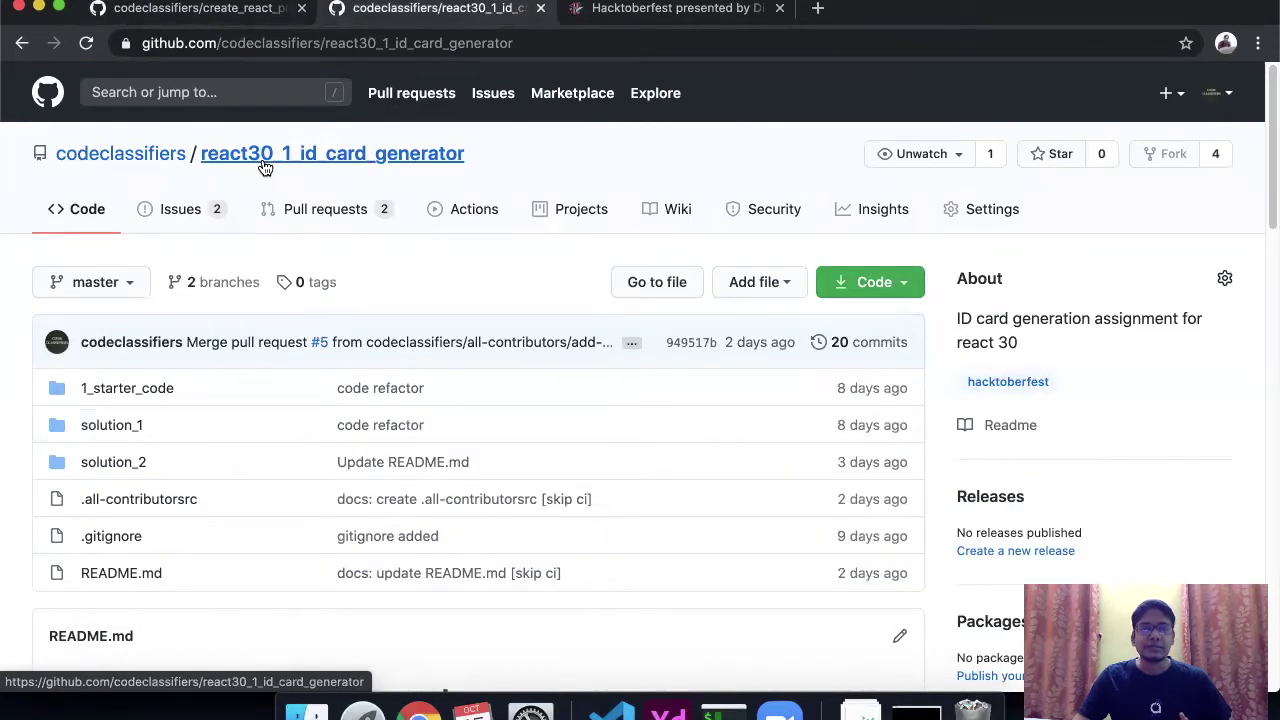
{"action": "scroll", "coordinate": [23, 346], "scroll_direction": "down", "scroll_amount": 5}
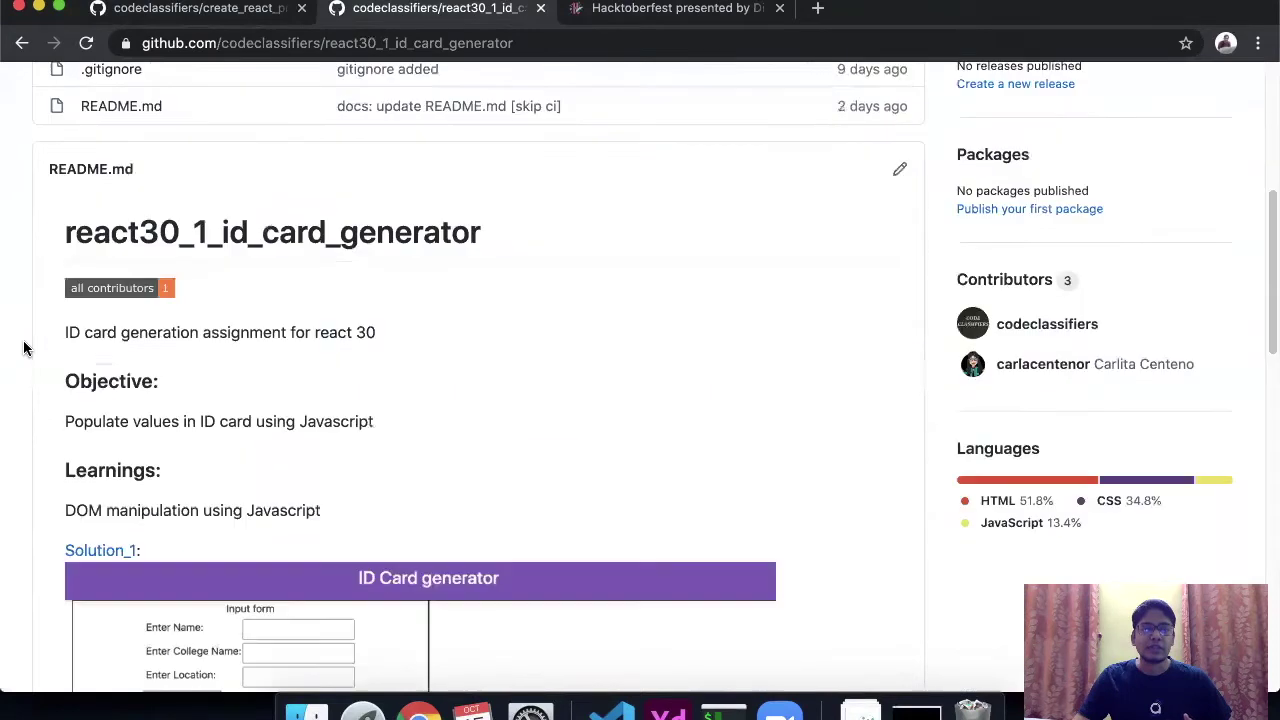
{"action": "scroll", "coordinate": [23, 346], "scroll_direction": "down", "scroll_amount": 2}
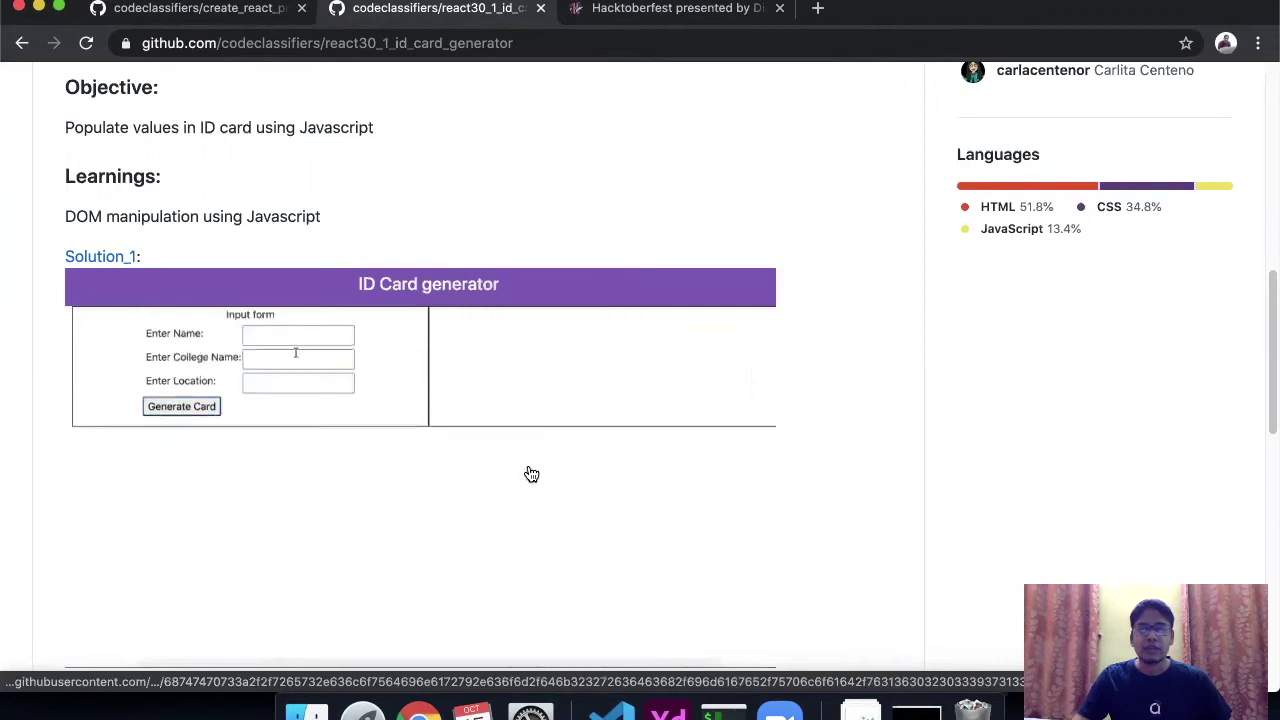
{"action": "scroll", "coordinate": [533, 468], "scroll_direction": "down", "scroll_amount": 1}
{"action": "scroll", "coordinate": [533, 468], "scroll_direction": "down", "scroll_amount": 4}
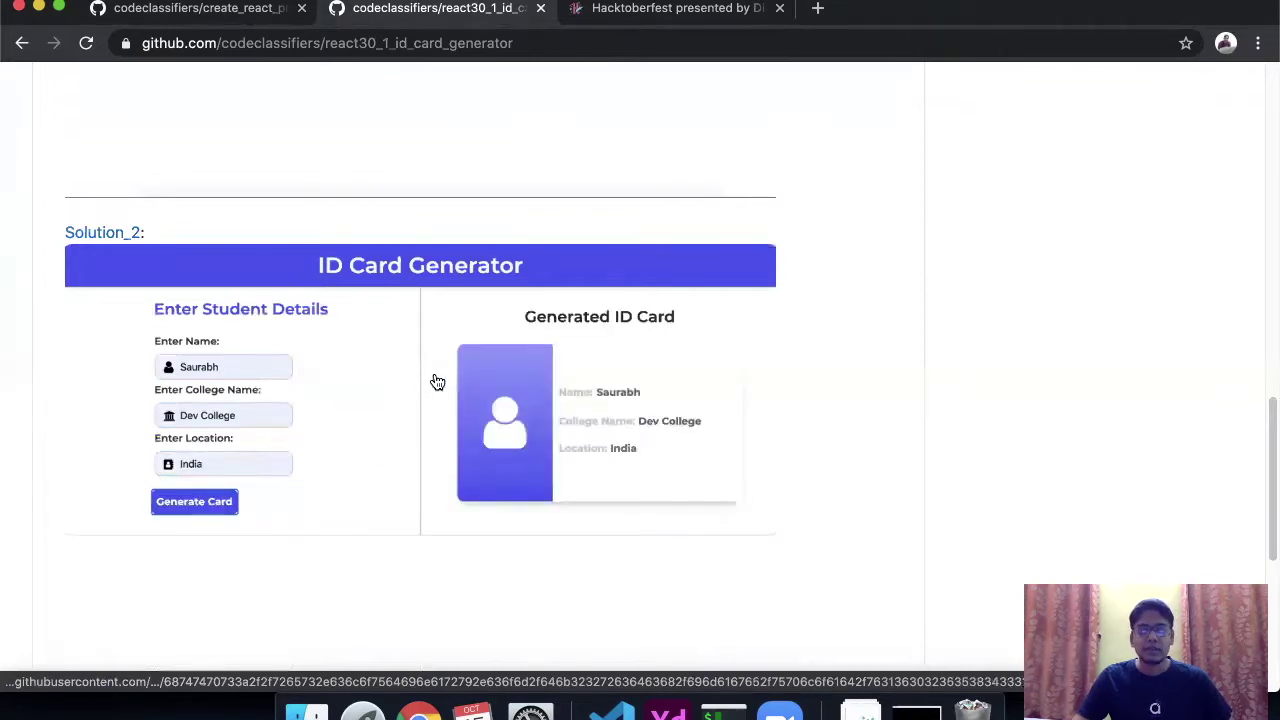
{"action": "scroll", "coordinate": [390, 365], "scroll_direction": "up", "scroll_amount": 3}
{"action": "scroll", "coordinate": [445, 425], "scroll_direction": "up", "scroll_amount": 3}
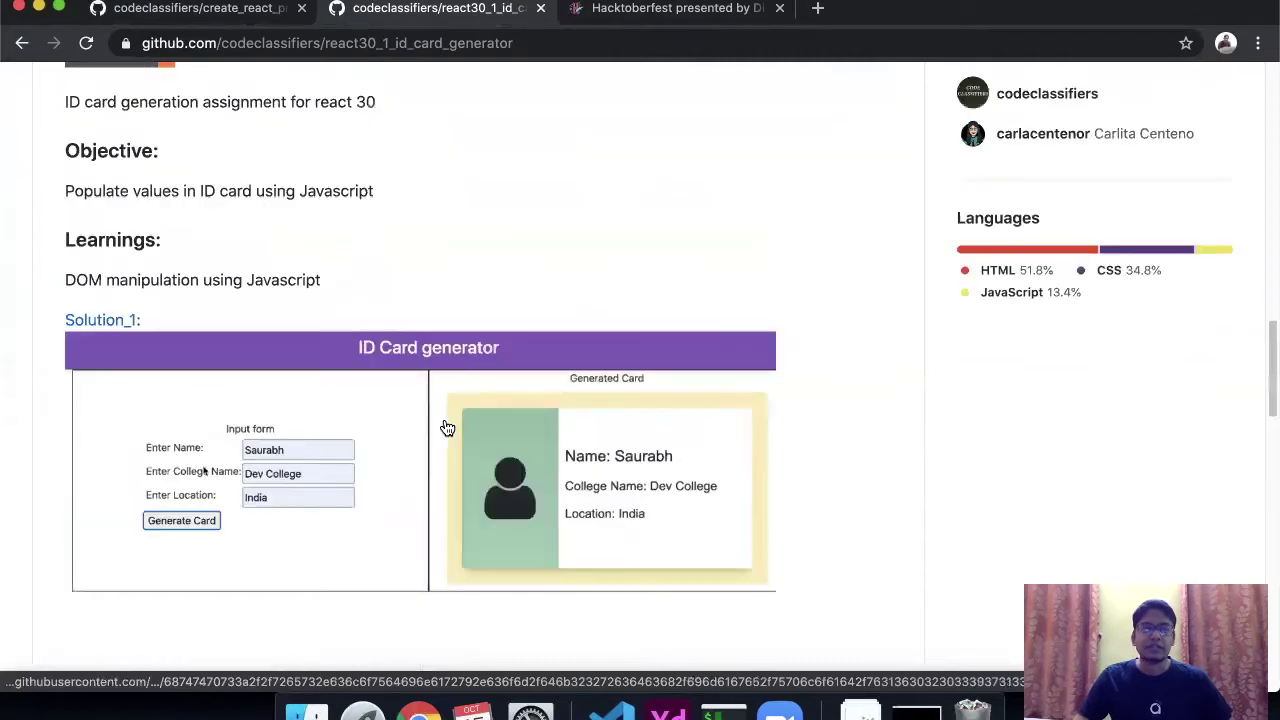
{"action": "scroll", "coordinate": [445, 428], "scroll_direction": "up", "scroll_amount": 10}
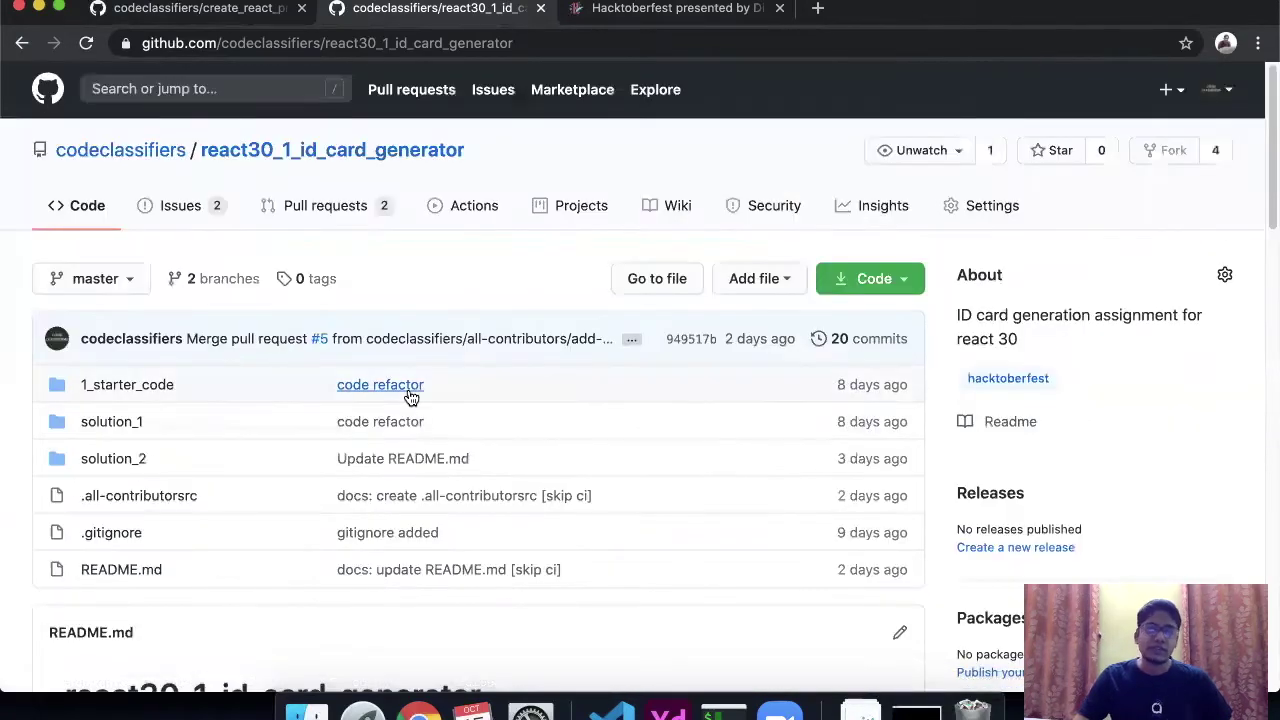
Step: Open the ID card generator's issue "Update README.md with sample learning resources" and read its description and comments
{"action": "left_click", "coordinate": [211, 228]}
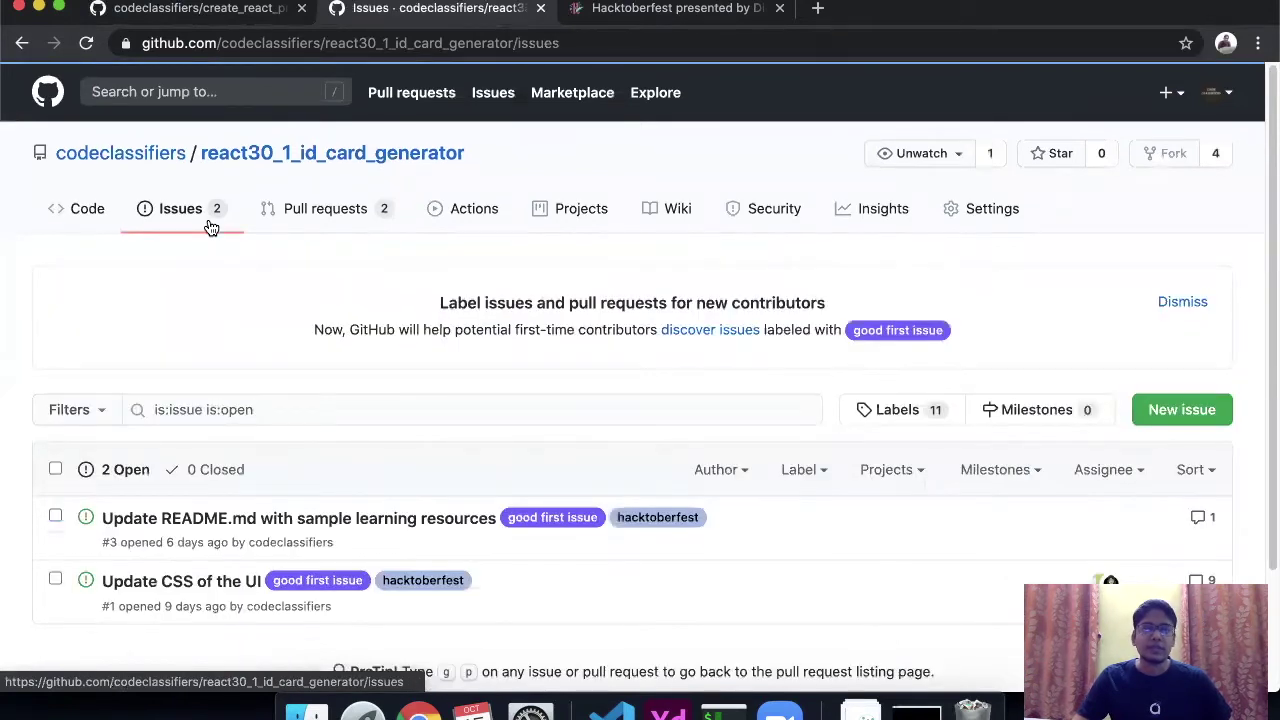
{"action": "scroll", "coordinate": [381, 436], "scroll_direction": "down", "scroll_amount": 1}
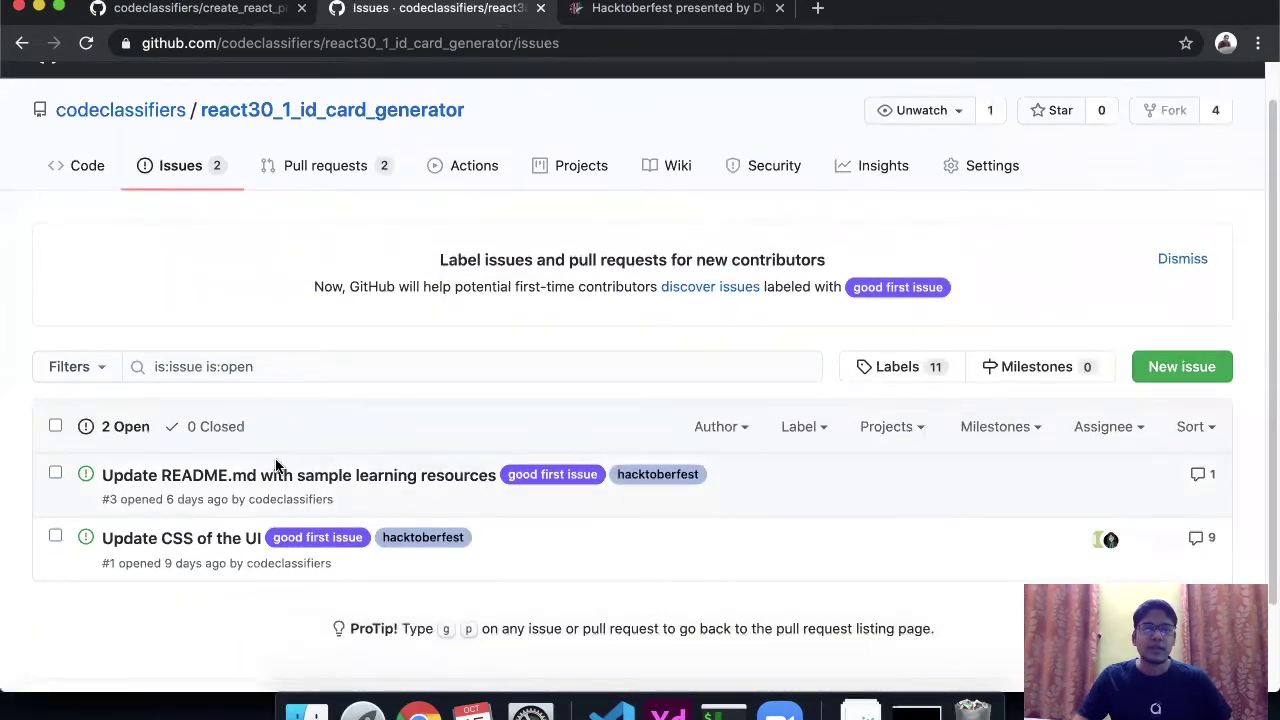
{"action": "mouse_move", "coordinate": [268, 480]}
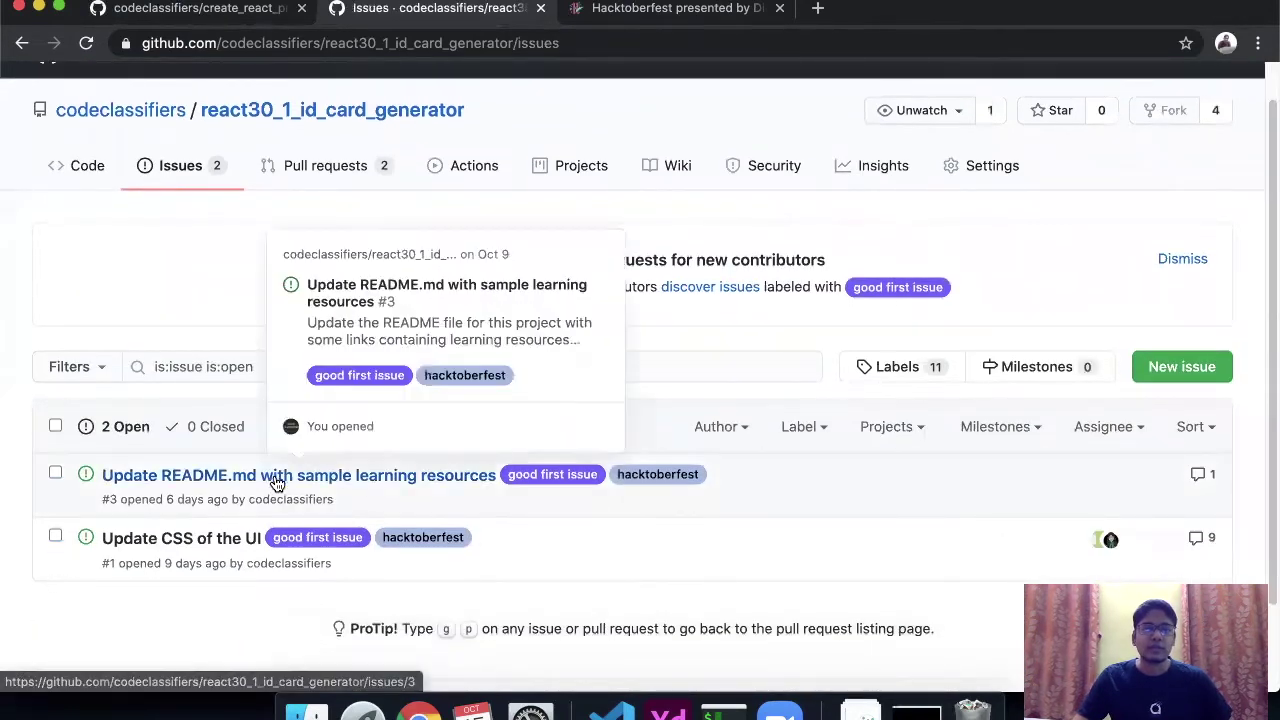
{"action": "left_click", "coordinate": [385, 479]}
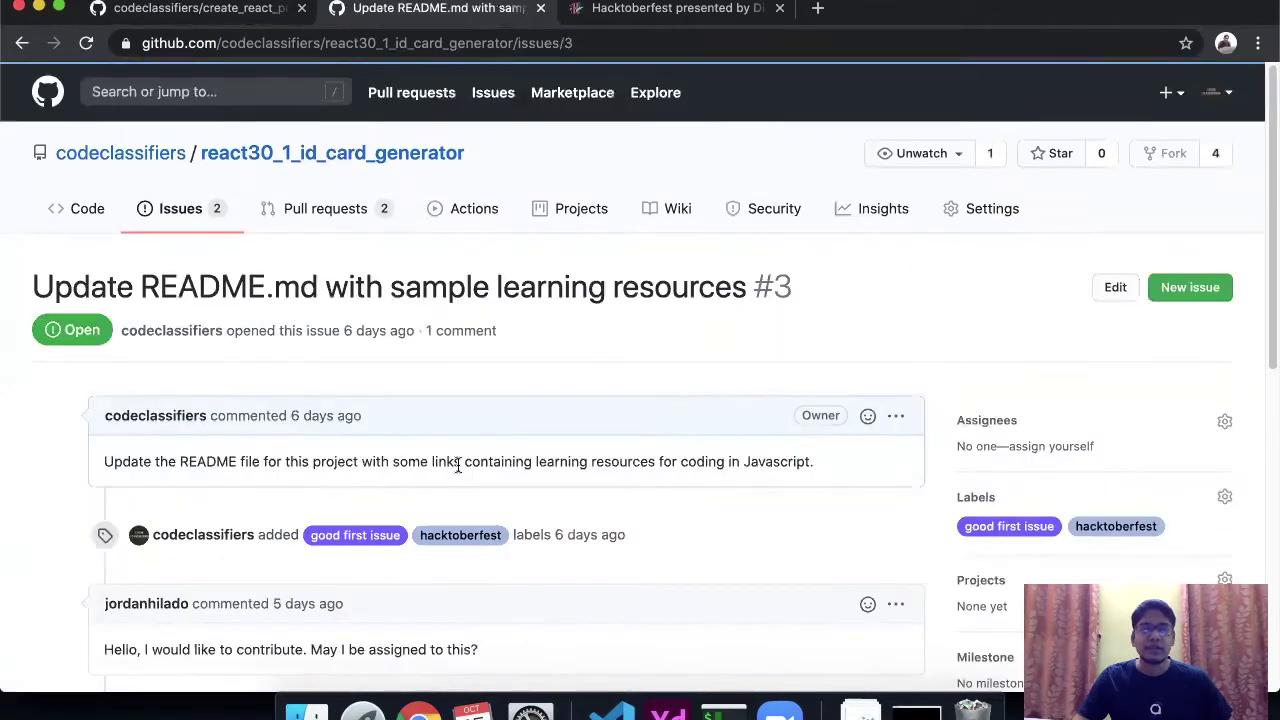
{"action": "scroll", "coordinate": [449, 490], "scroll_direction": "down", "scroll_amount": 3}
{"action": "scroll", "coordinate": [449, 490], "scroll_direction": "down", "scroll_amount": 1}
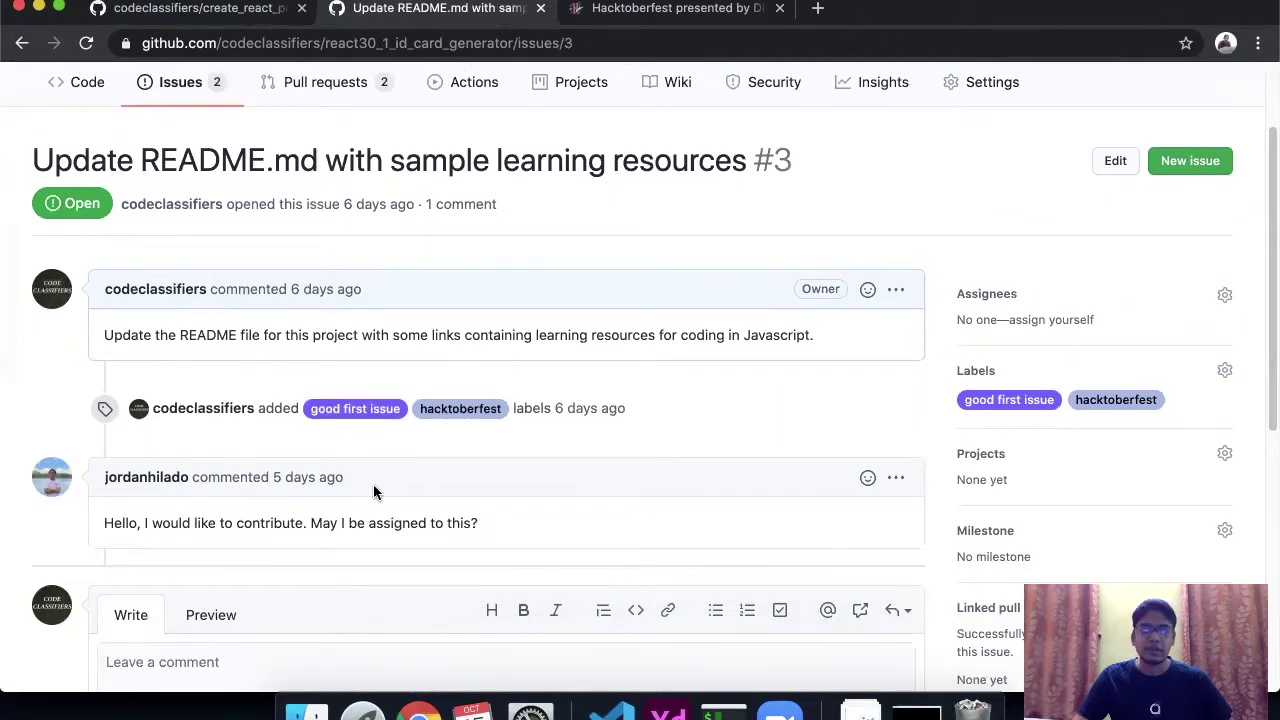
{"action": "scroll", "coordinate": [362, 518], "scroll_direction": "down", "scroll_amount": 1}
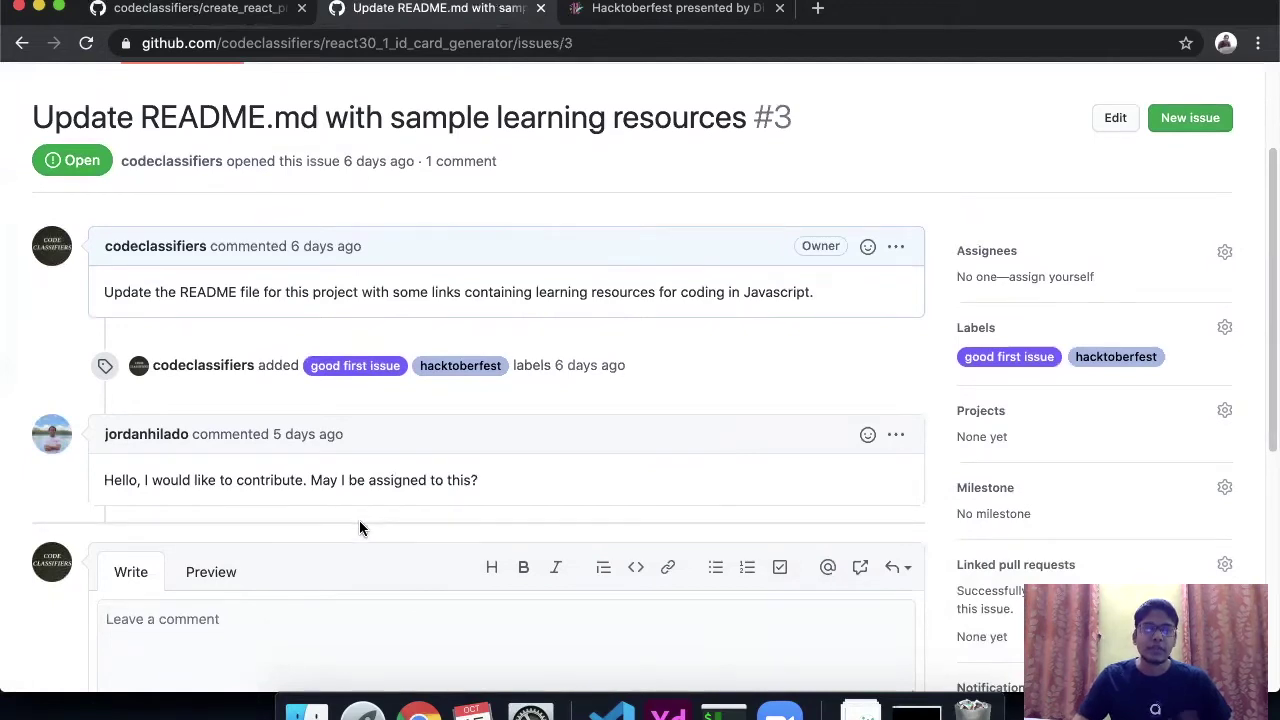
{"action": "scroll", "coordinate": [362, 528], "scroll_direction": "up", "scroll_amount": 2}
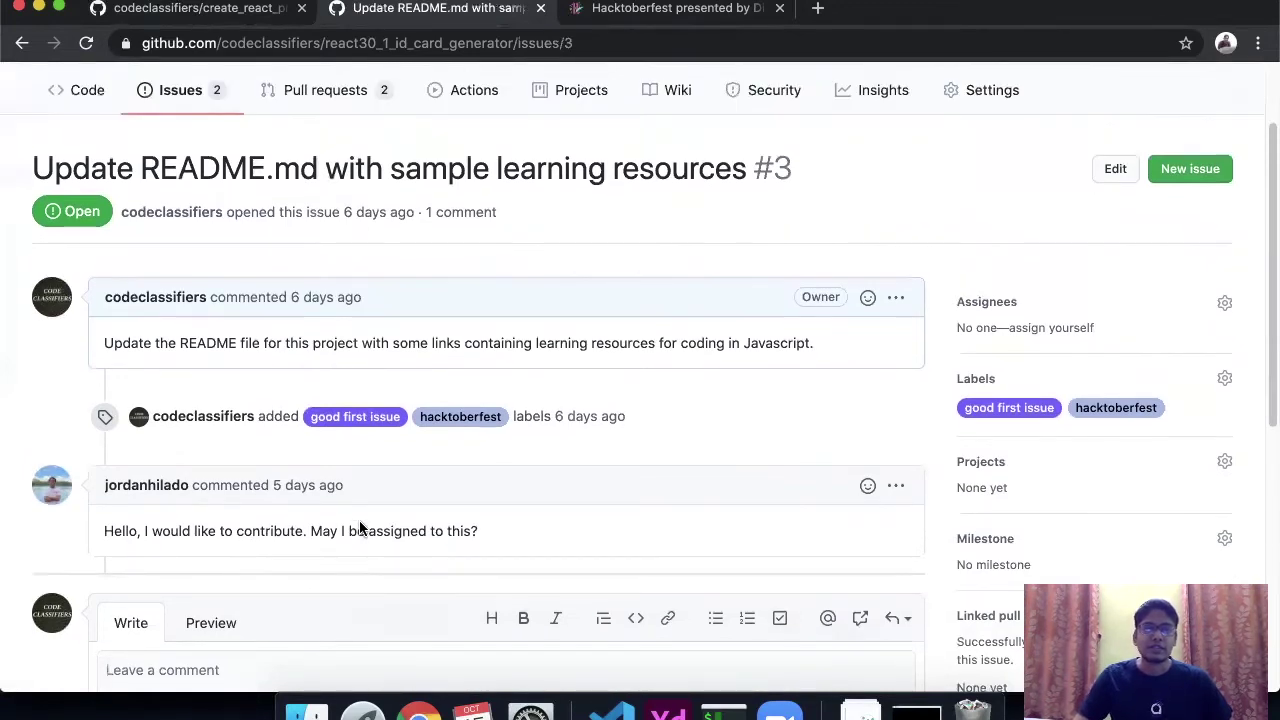
{"action": "scroll", "coordinate": [362, 528], "scroll_direction": "up", "scroll_amount": 2}
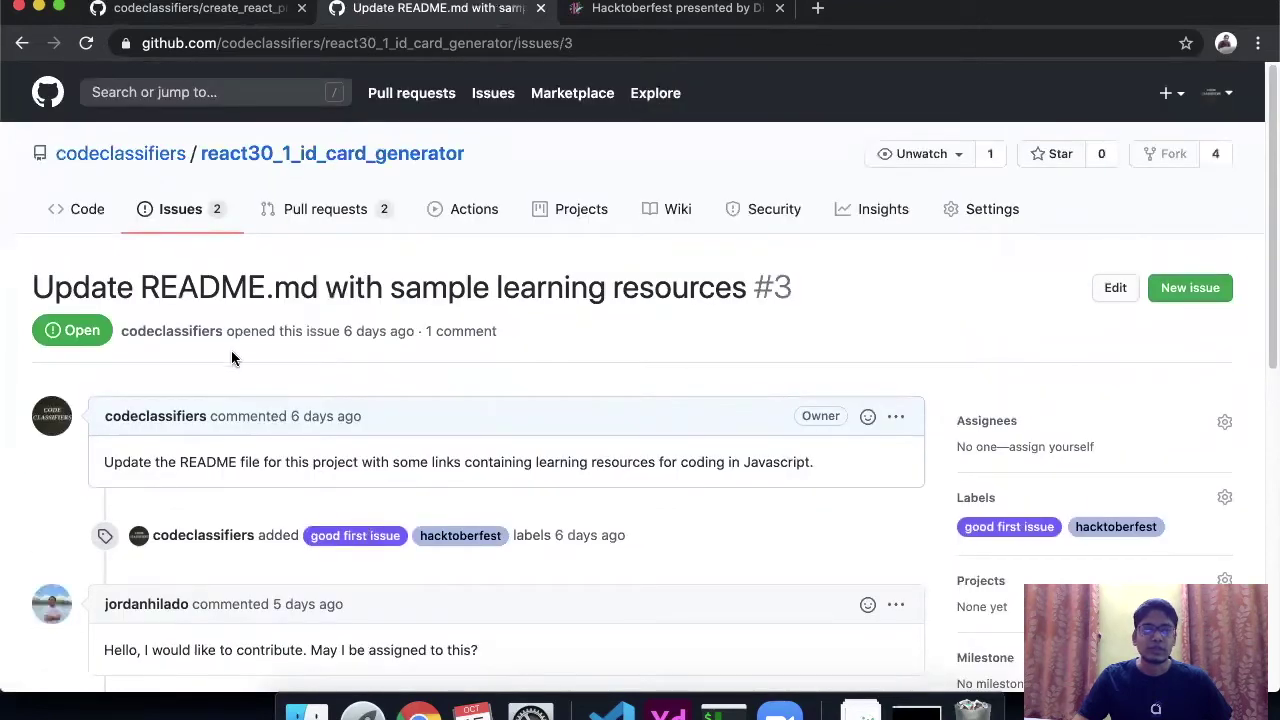
Step: Open the Clicker App repository from the project list in a new tab and examine its README's learning resources
{"action": "left_click", "coordinate": [218, 16]}
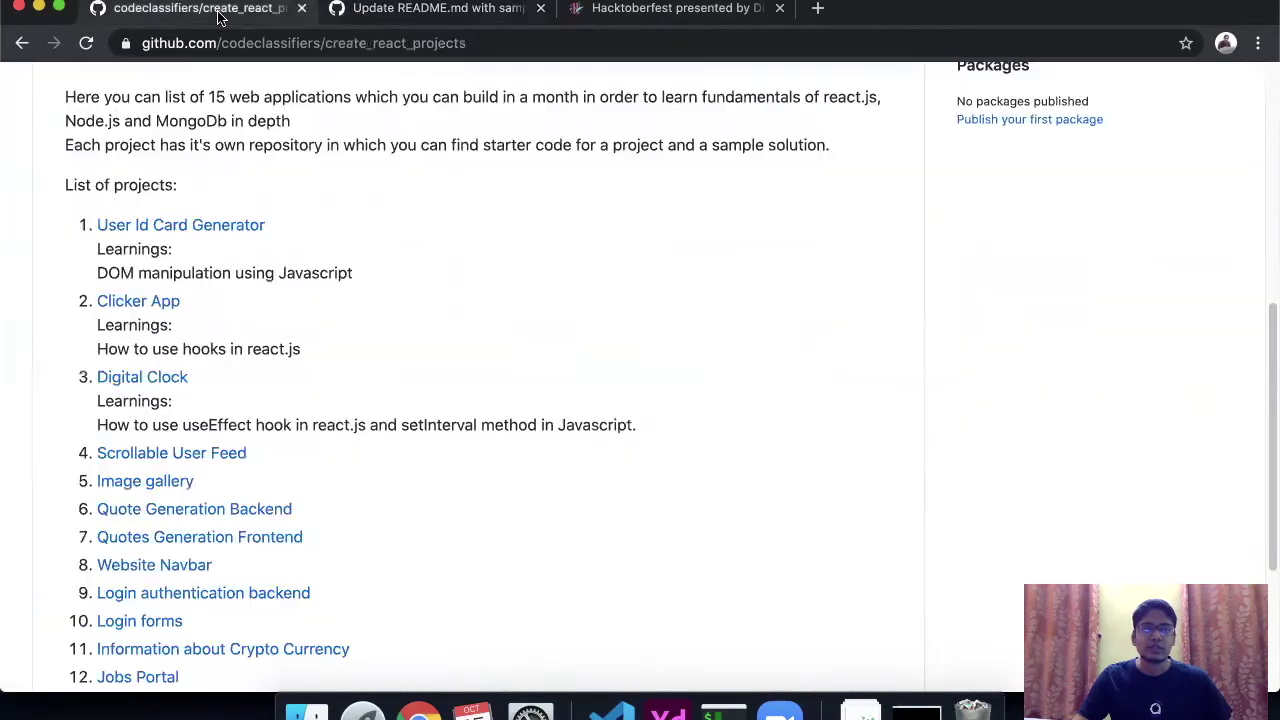
{"action": "left_click", "coordinate": [160, 308], "text": "super"}
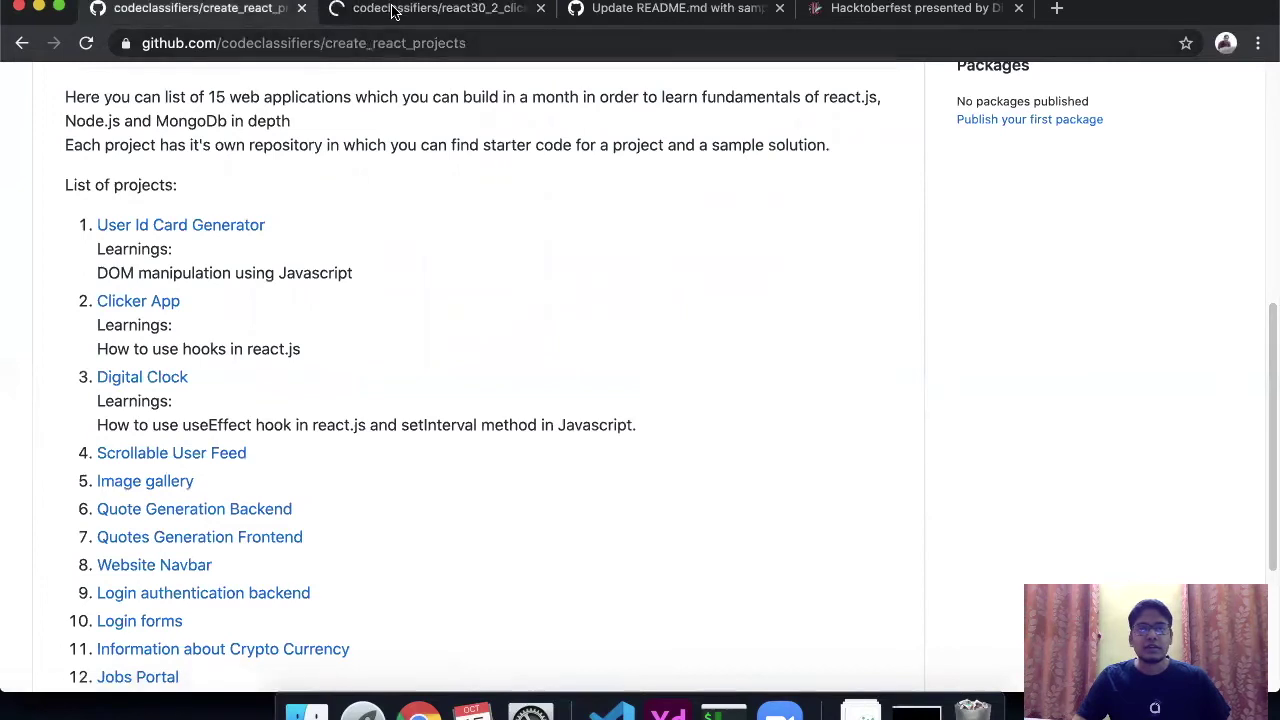
{"action": "key", "text": "ctrl+Tab"}
{"action": "scroll", "coordinate": [447, 308], "scroll_direction": "down", "scroll_amount": 8}
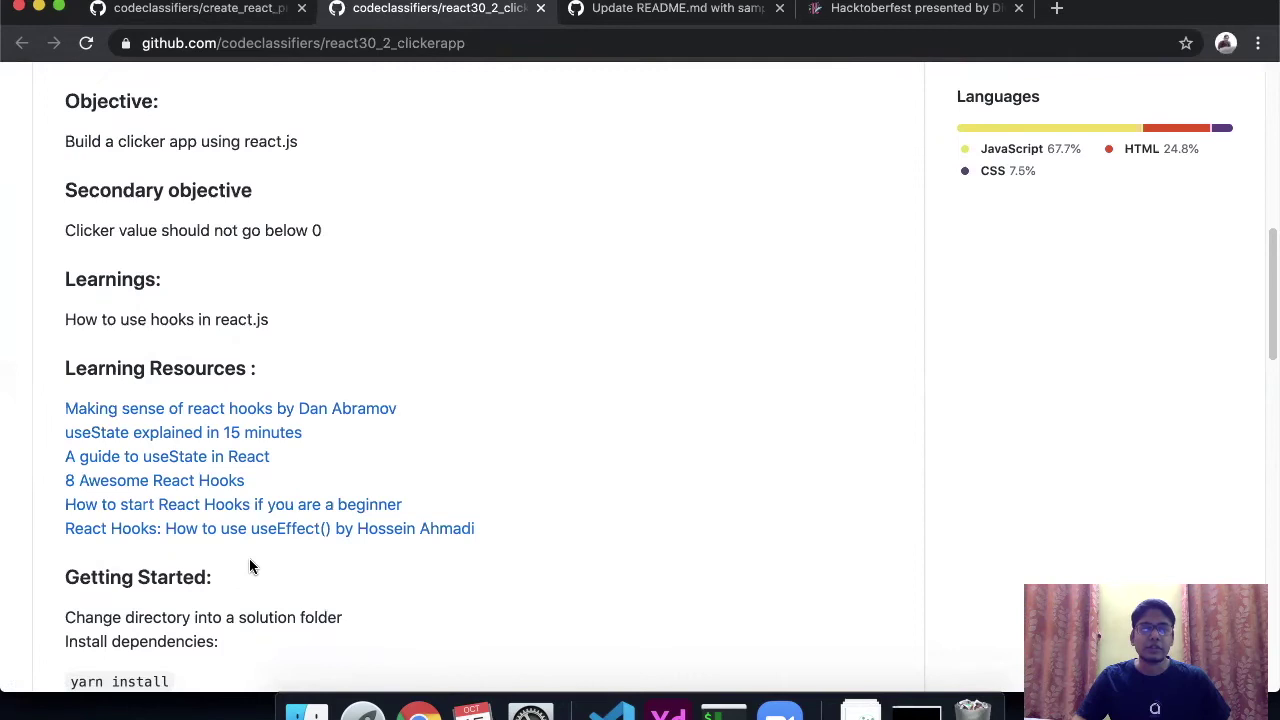
Step: Open the issue "Add learning resources to README file" in the react30_2_clickerapp repository
{"action": "scroll", "coordinate": [249, 567], "scroll_direction": "up", "scroll_amount": 10}
{"action": "left_click", "coordinate": [211, 225]}
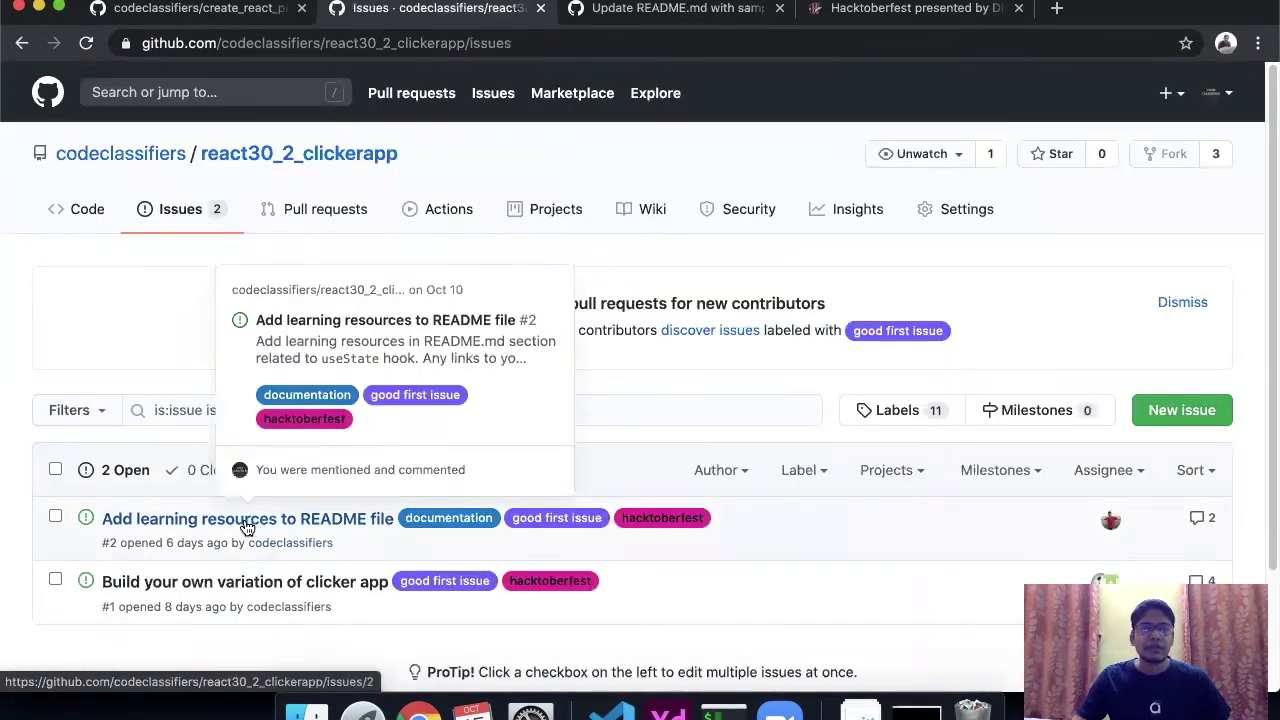
{"action": "left_click", "coordinate": [247, 525]}
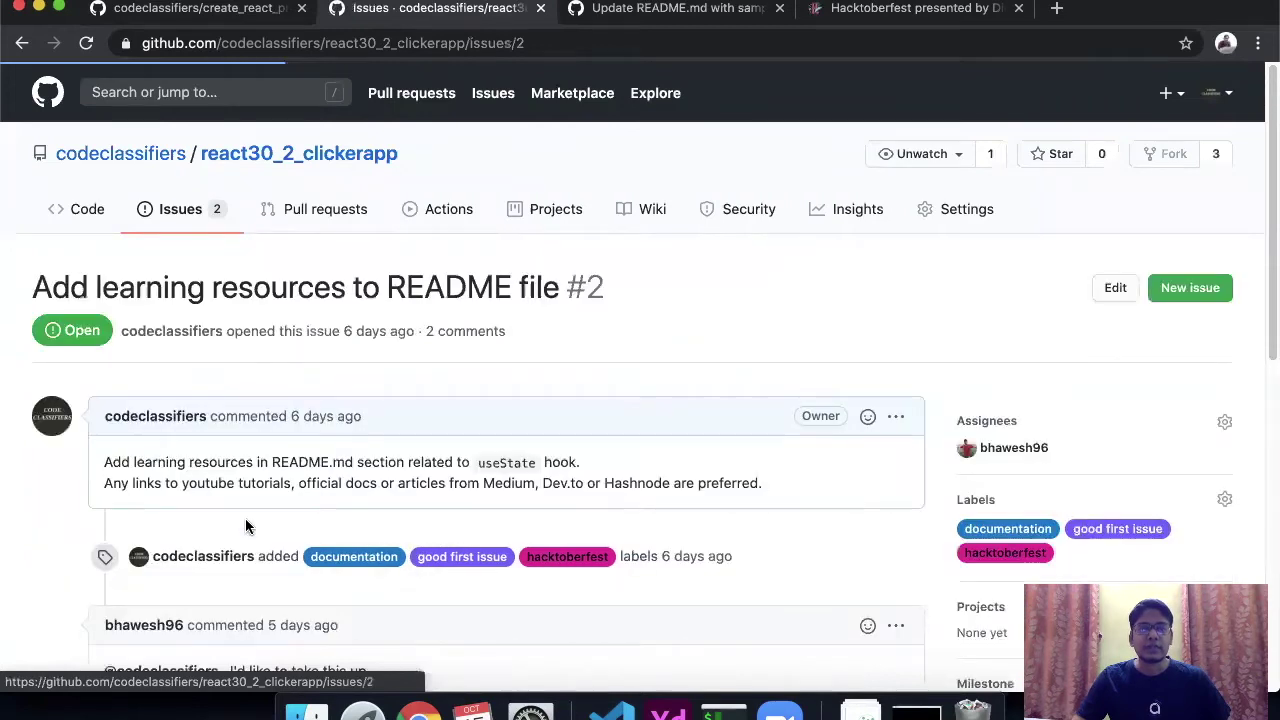
Step: Read the Clicker App issue's description and comments, and open README.md for editing at its Learning Resources section
{"action": "scroll", "coordinate": [270, 500], "scroll_direction": "down", "scroll_amount": 2}
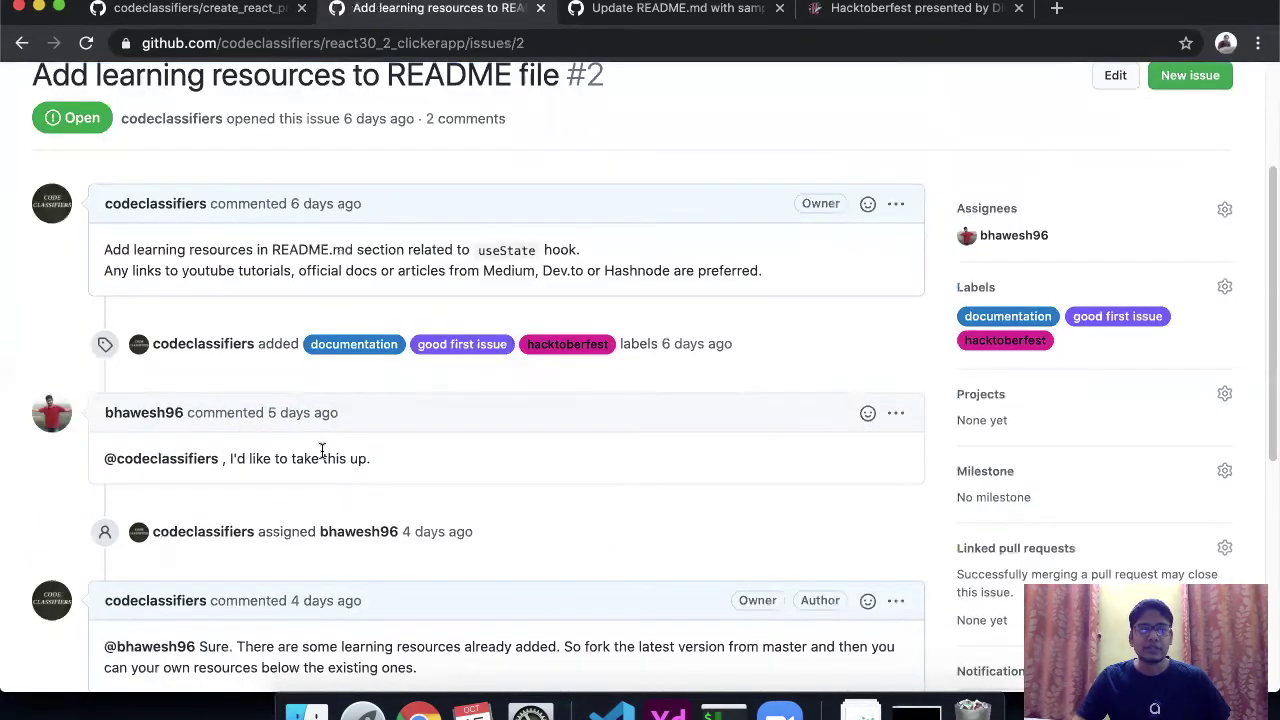
{"action": "scroll", "coordinate": [324, 457], "scroll_direction": "down", "scroll_amount": 5}
{"action": "left_click", "coordinate": [276, 331]}
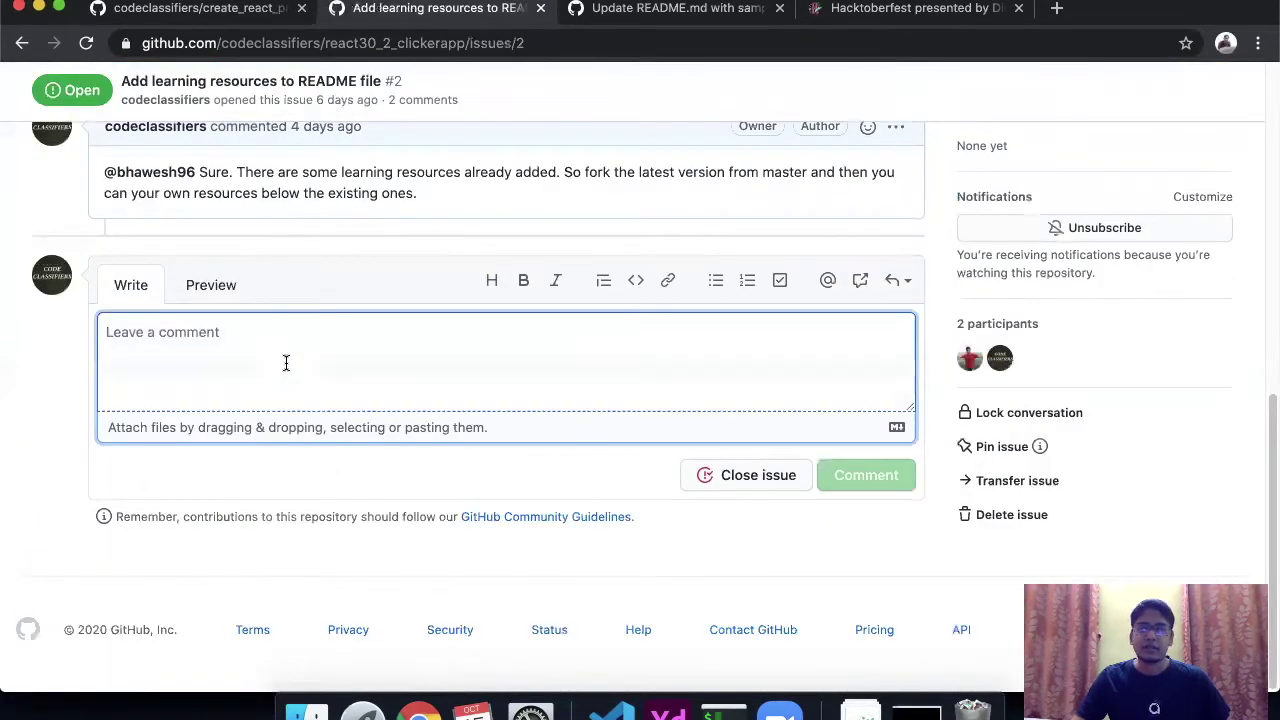
{"action": "scroll", "coordinate": [286, 363], "scroll_direction": "up", "scroll_amount": 10}
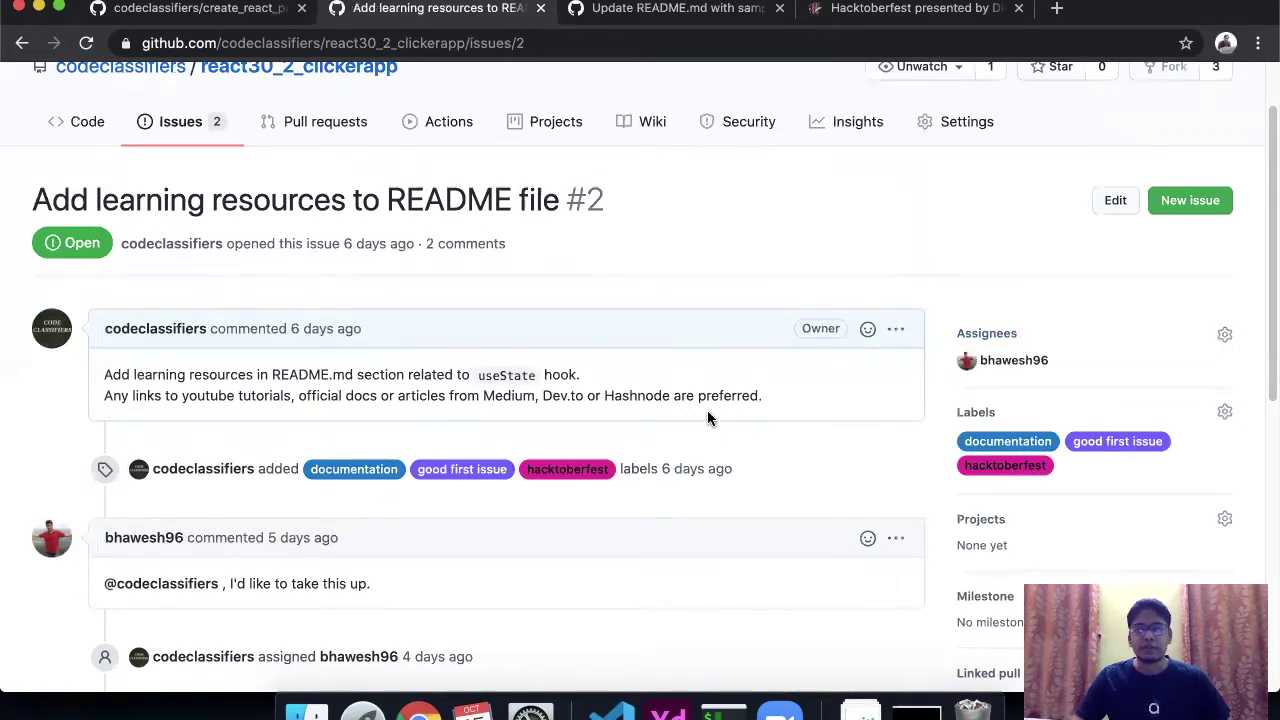
{"action": "scroll", "coordinate": [693, 456], "scroll_direction": "down", "scroll_amount": 2}
{"action": "scroll", "coordinate": [691, 453], "scroll_direction": "down", "scroll_amount": 5}
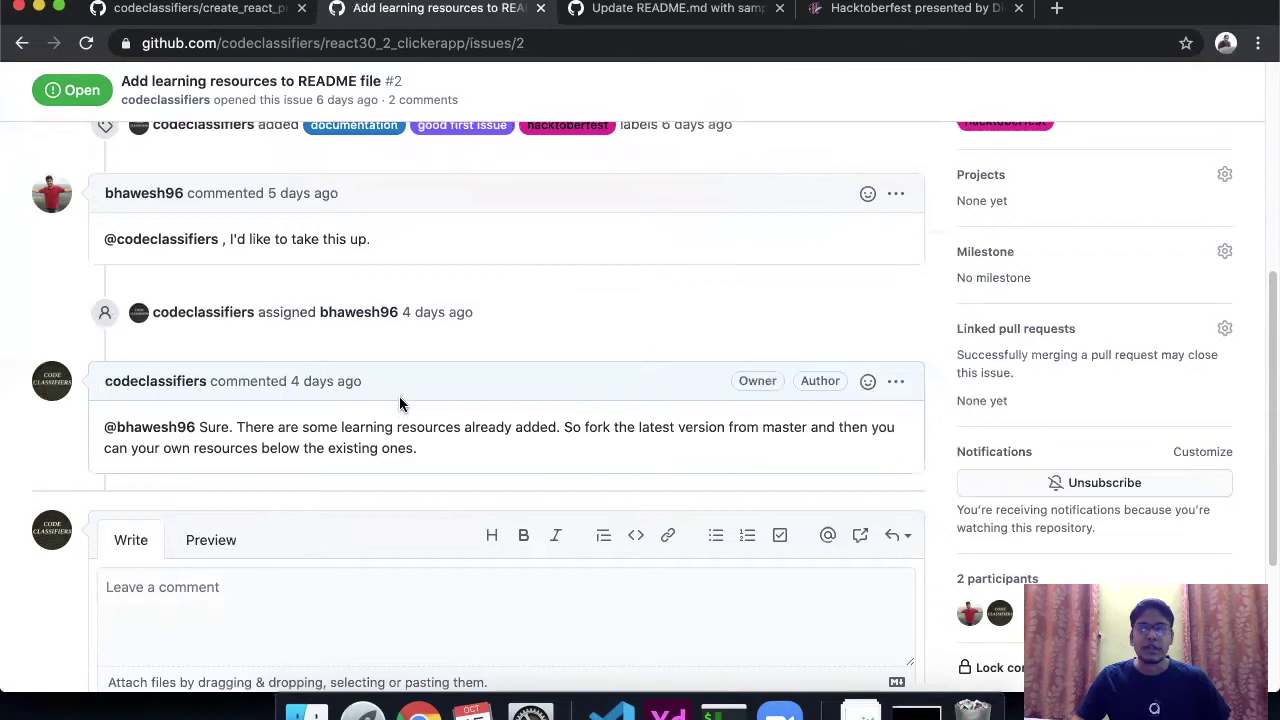
{"action": "scroll", "coordinate": [399, 396], "scroll_direction": "up", "scroll_amount": 9}
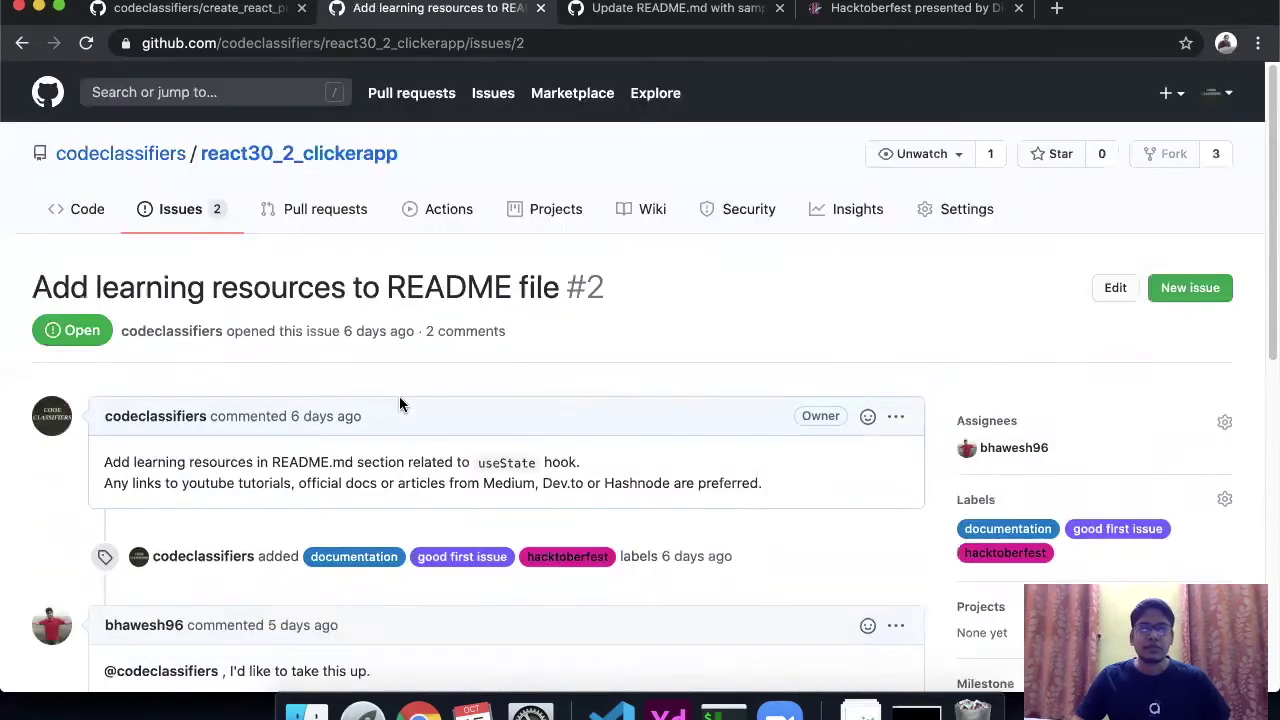
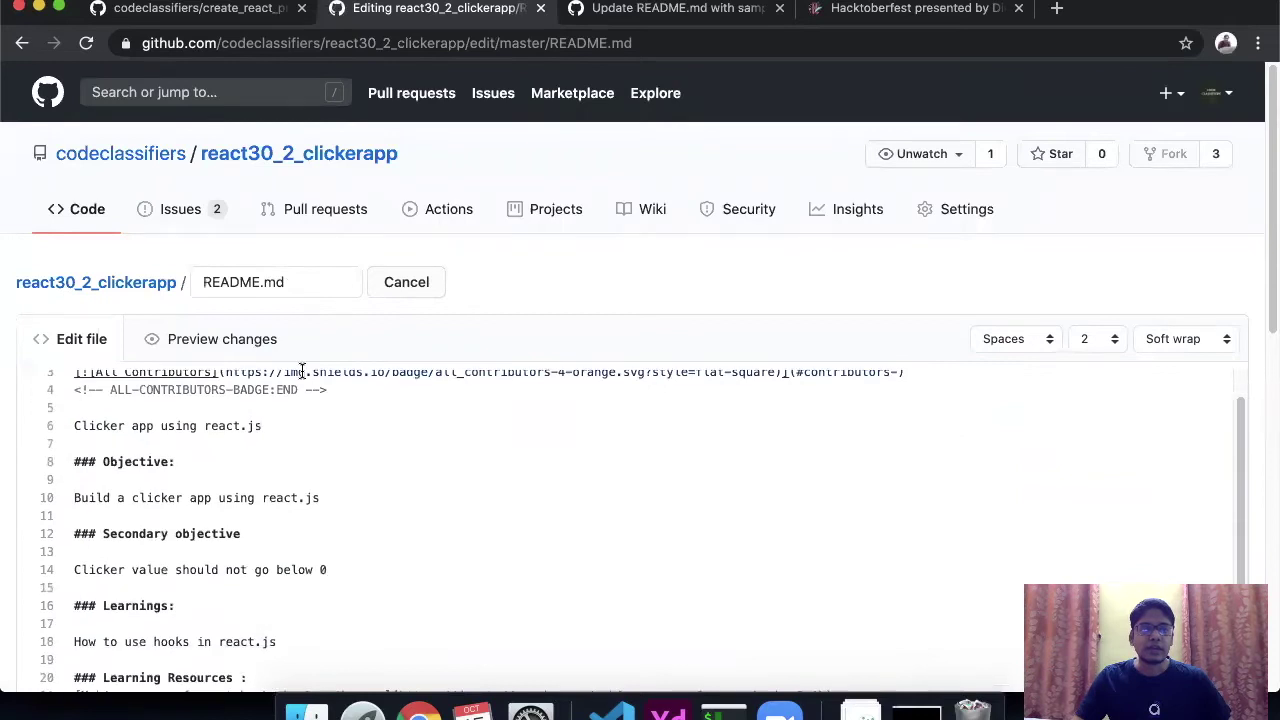
{"action": "scroll", "coordinate": [35, 475], "scroll_direction": "down", "scroll_amount": 5}
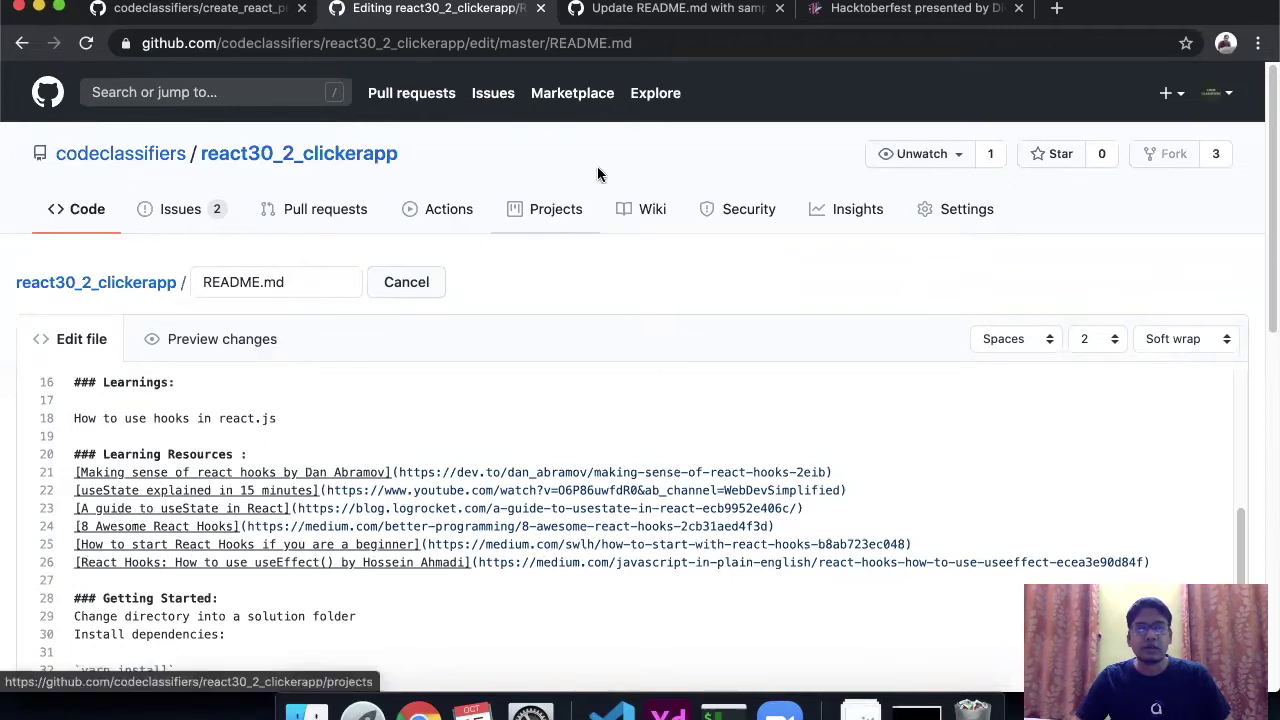
Step: Search the web for "markdown cheat sheet" in a new tab and open the Markdown Guide result
{"action": "left_click", "coordinate": [1060, 9]}
{"action": "type", "text": "markdown chea"}
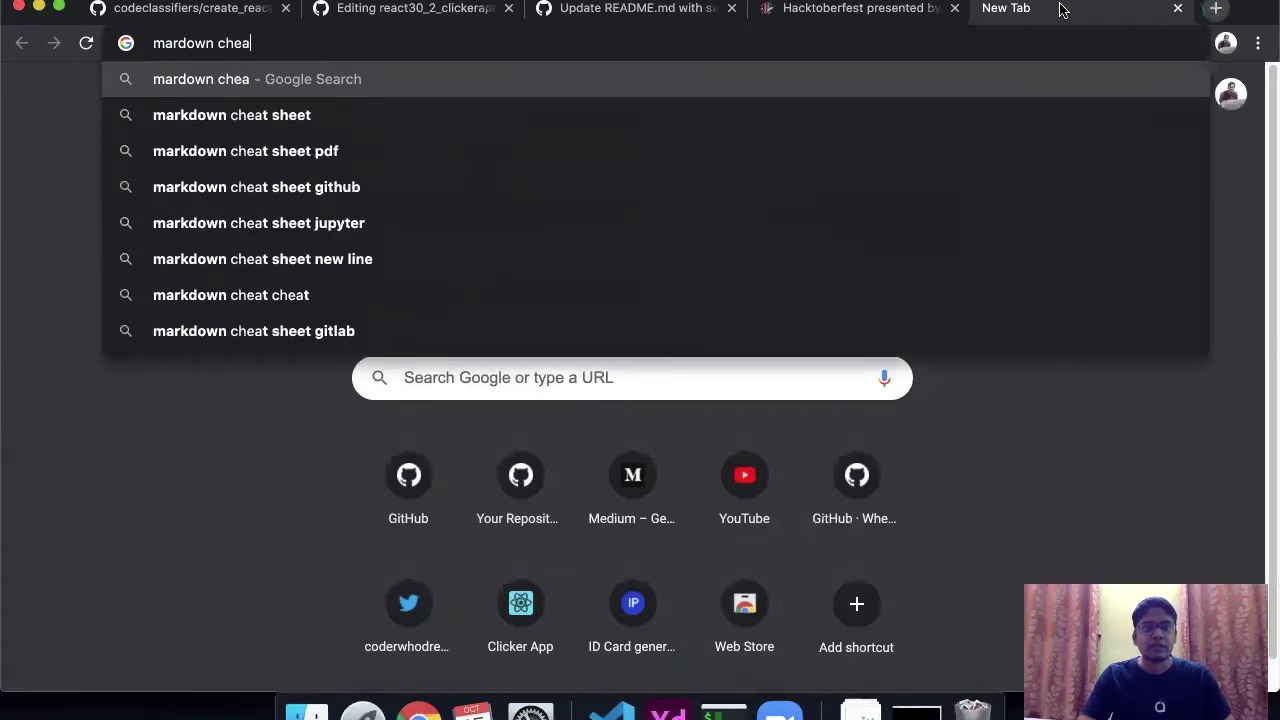
{"action": "key", "text": "Down"}
{"action": "key", "text": "Return"}
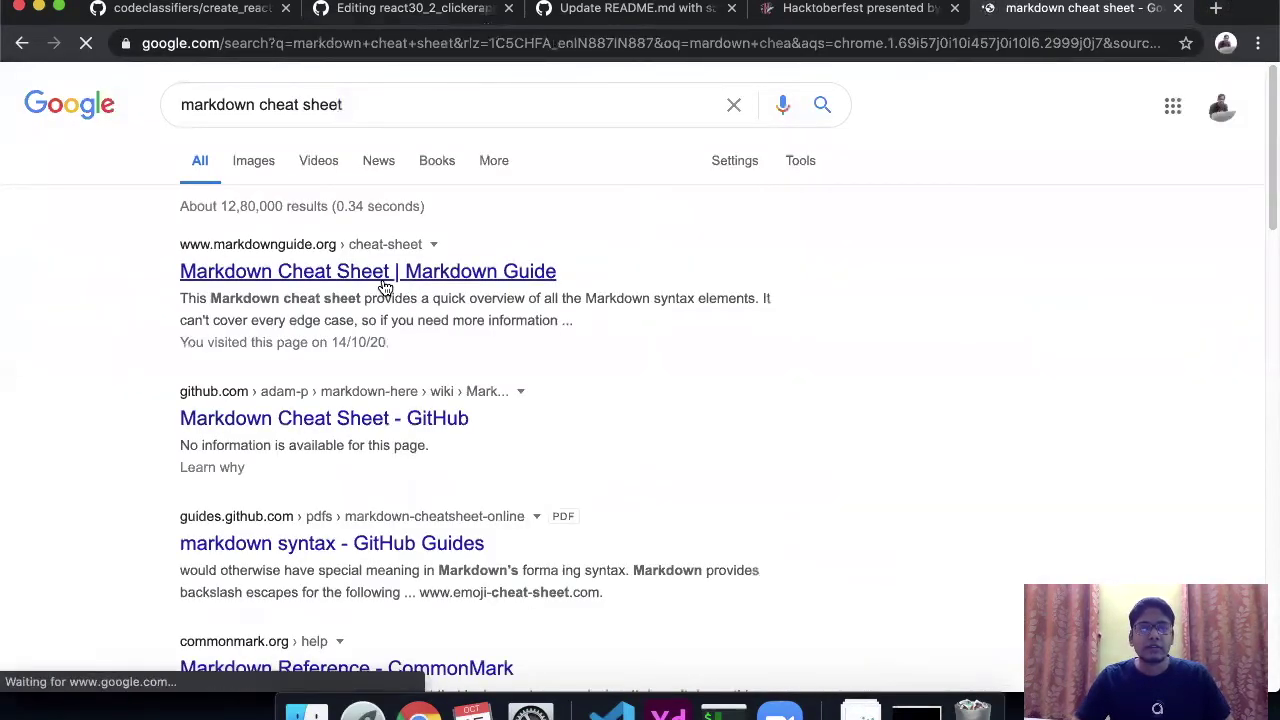
{"action": "left_click", "coordinate": [384, 287]}
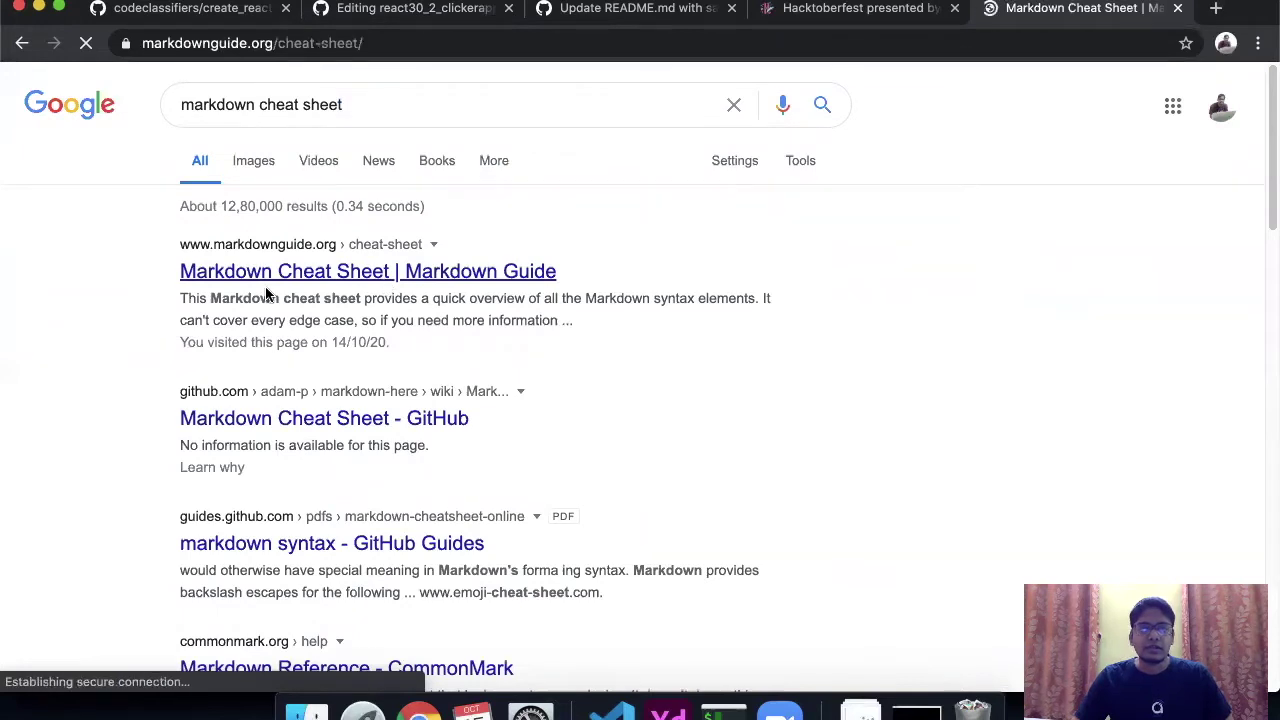
Step: Examine the Link entry in the cheat sheet's Basic Syntax table, highlighting its title and URL parts
{"action": "scroll", "coordinate": [307, 403], "scroll_direction": "down", "scroll_amount": 10}
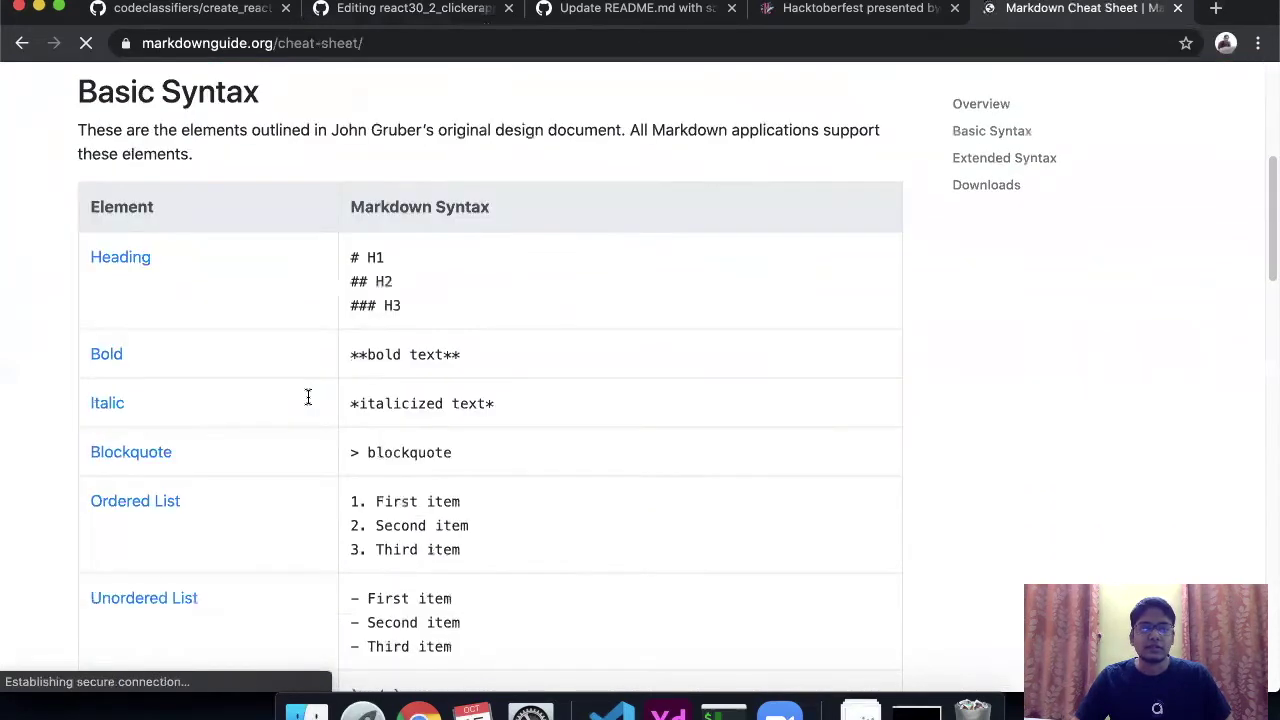
{"action": "scroll", "coordinate": [307, 403], "scroll_direction": "down", "scroll_amount": 7}
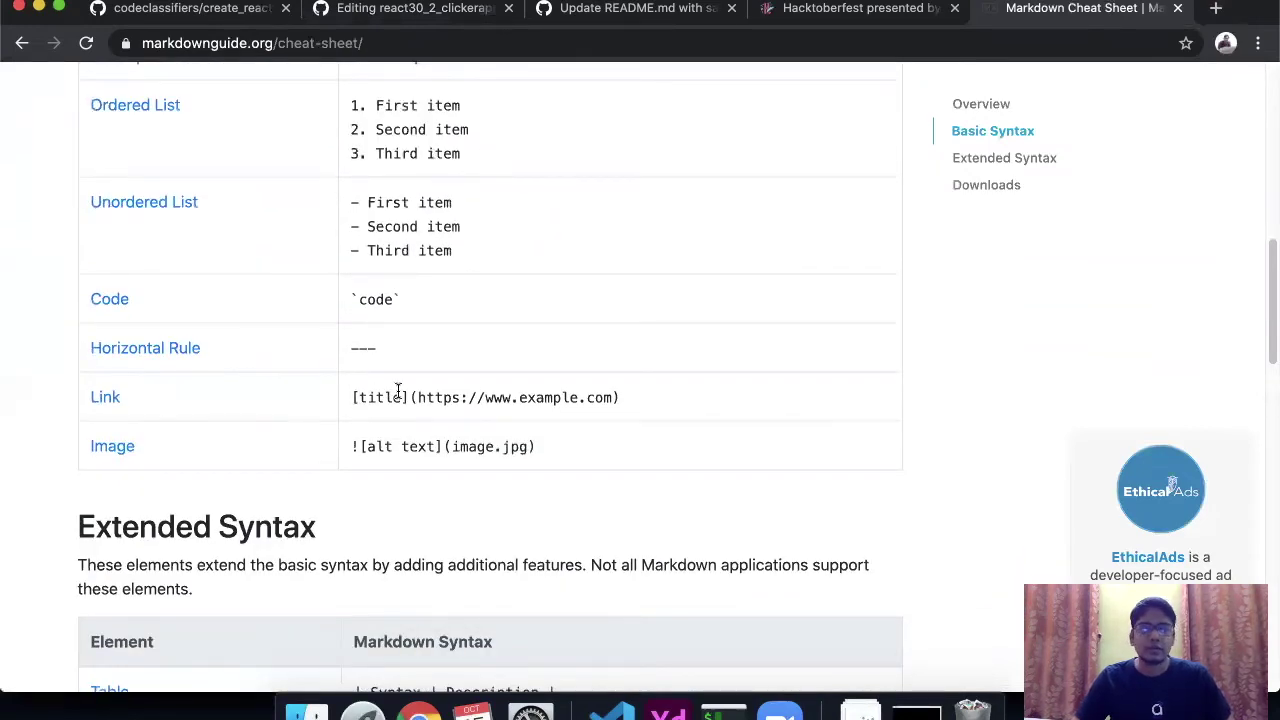
{"action": "left_click_drag", "start_coordinate": [352, 397], "coordinate": [638, 403]}
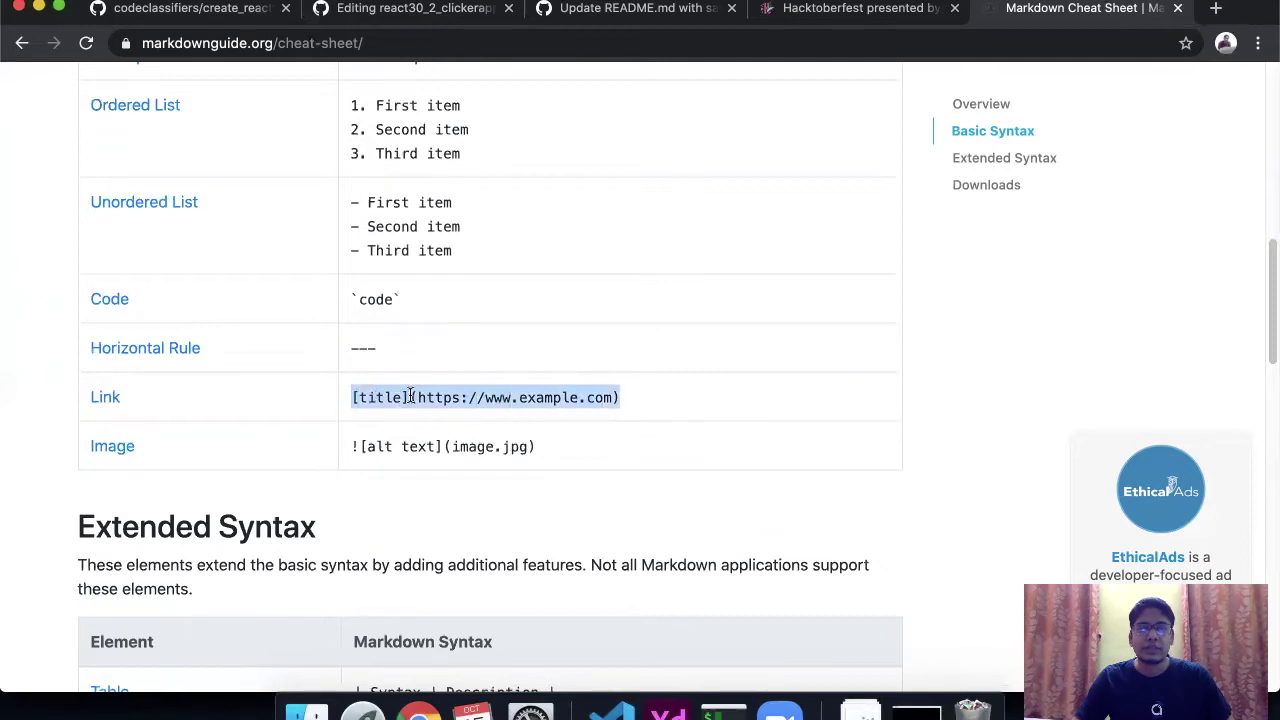
{"action": "left_click", "coordinate": [358, 399]}
{"action": "double_click", "coordinate": [369, 397]}
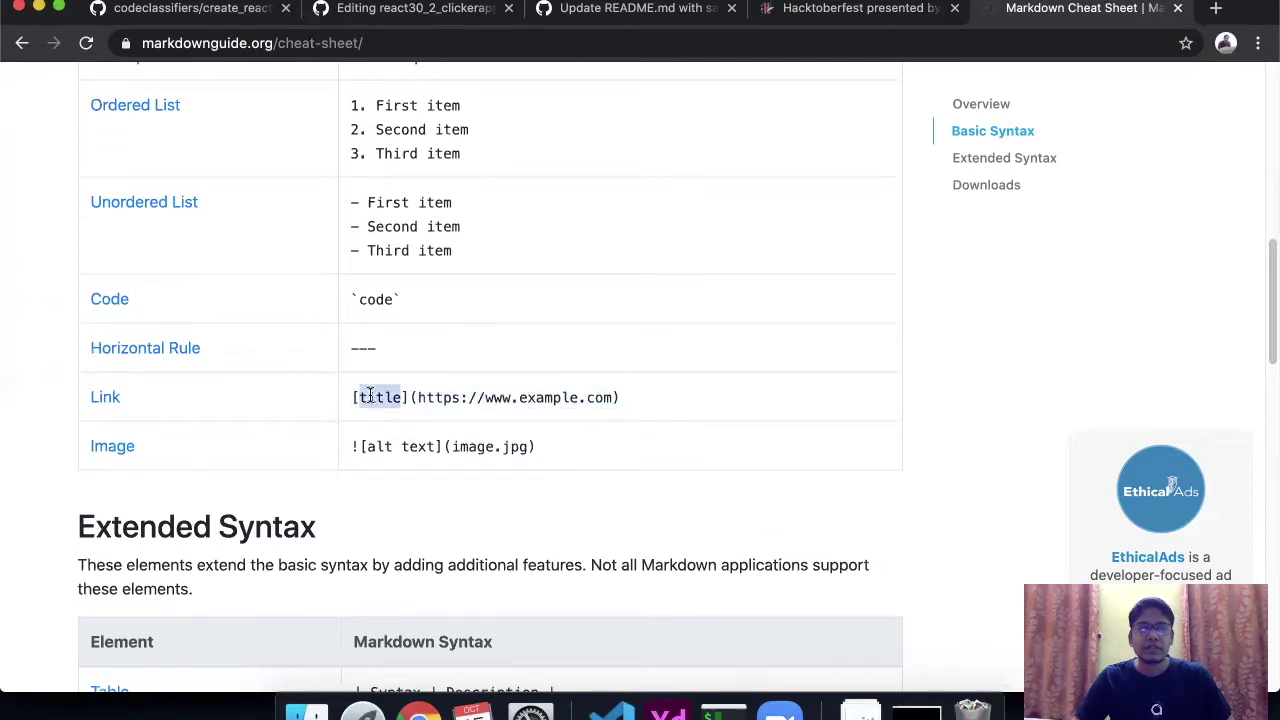
{"action": "left_click_drag", "start_coordinate": [418, 397], "coordinate": [334, 398]}
{"action": "left_click", "coordinate": [582, 397]}
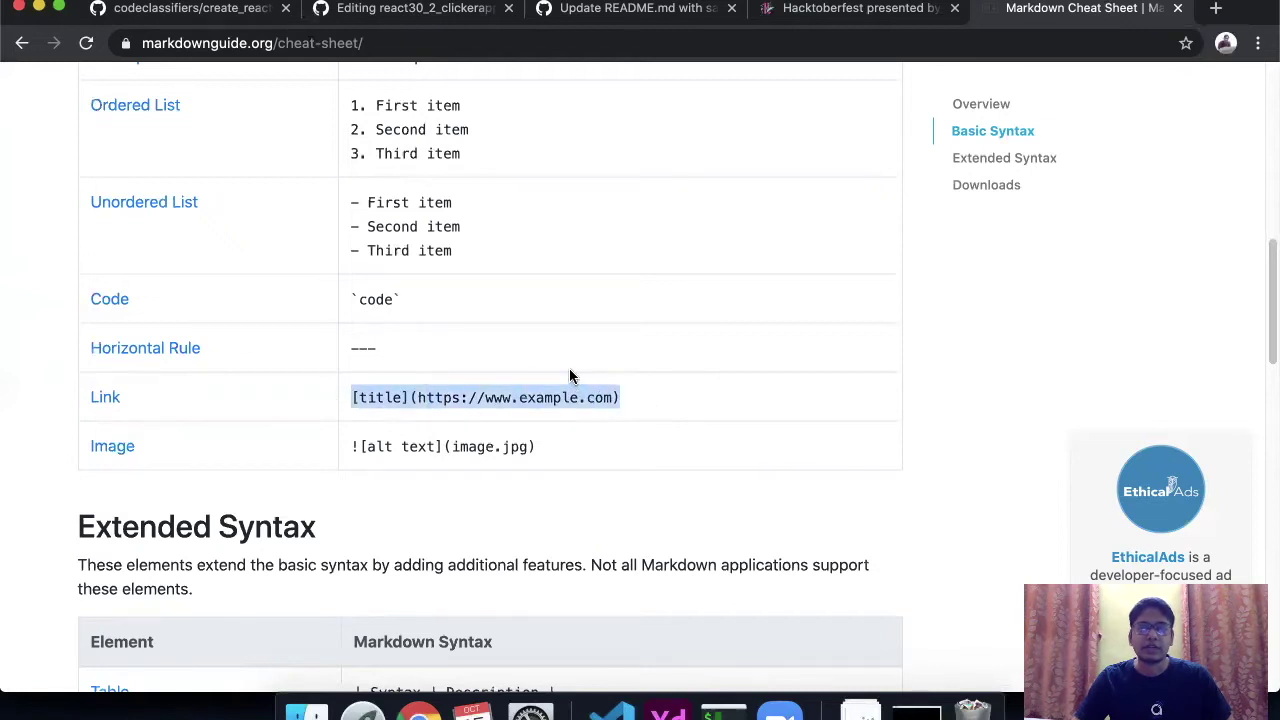
Step: Return to the README.md editor and add an empty Markdown link "[]()" below the last learning resource
{"action": "left_click", "coordinate": [603, 27]}
{"action": "left_click", "coordinate": [405, 22]}
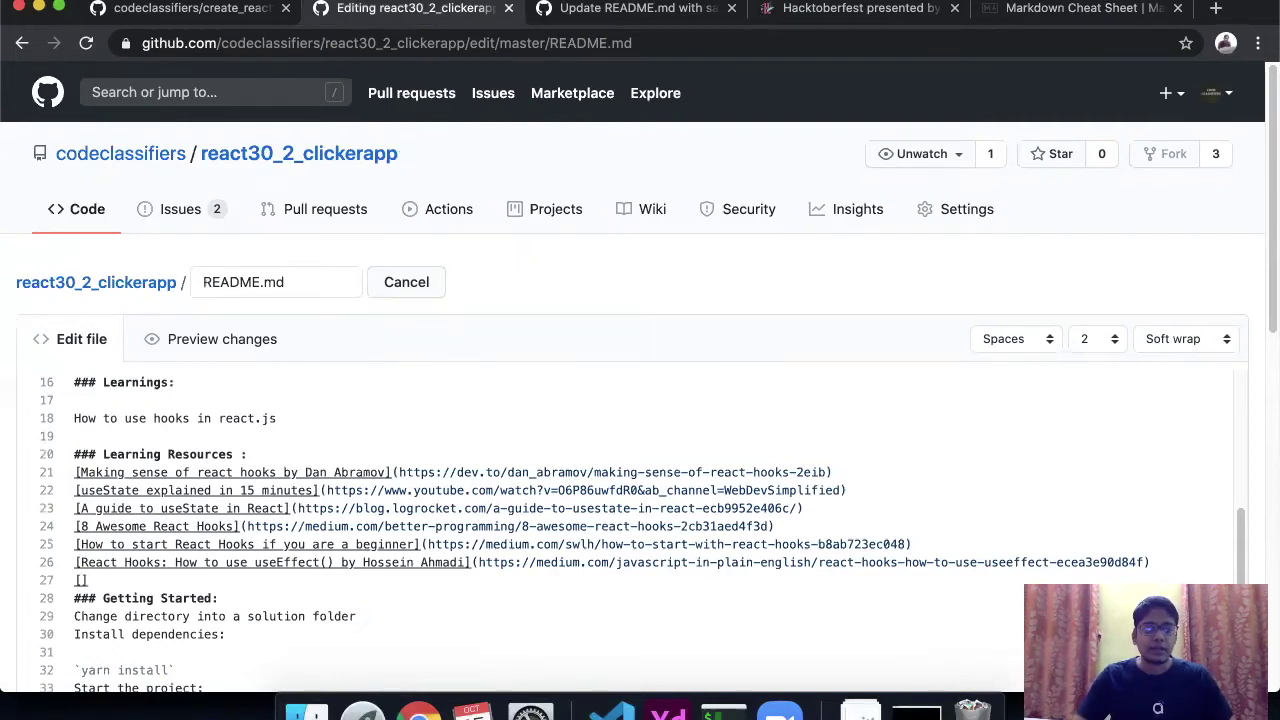
{"action": "type", "text": "("}
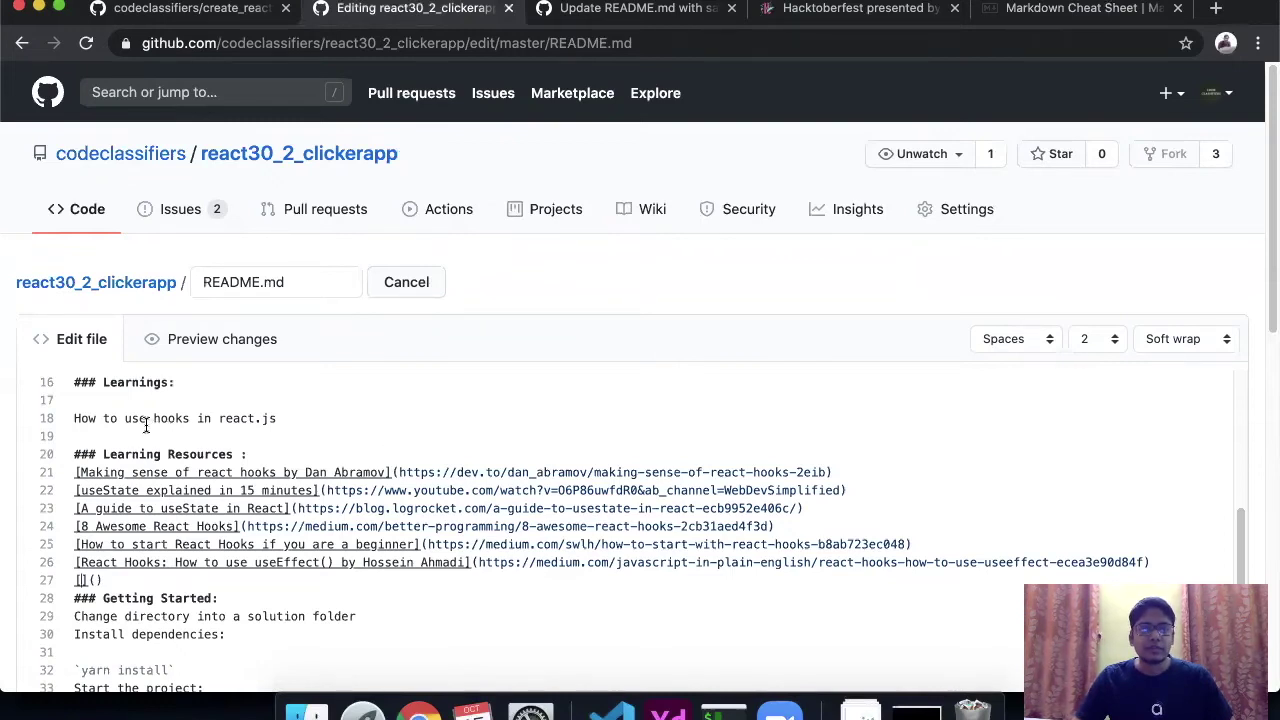
Step: Search the web for "hooks in react js" in a new tab
{"action": "left_click", "coordinate": [1214, 10]}
{"action": "type", "text": "hooks inre"}
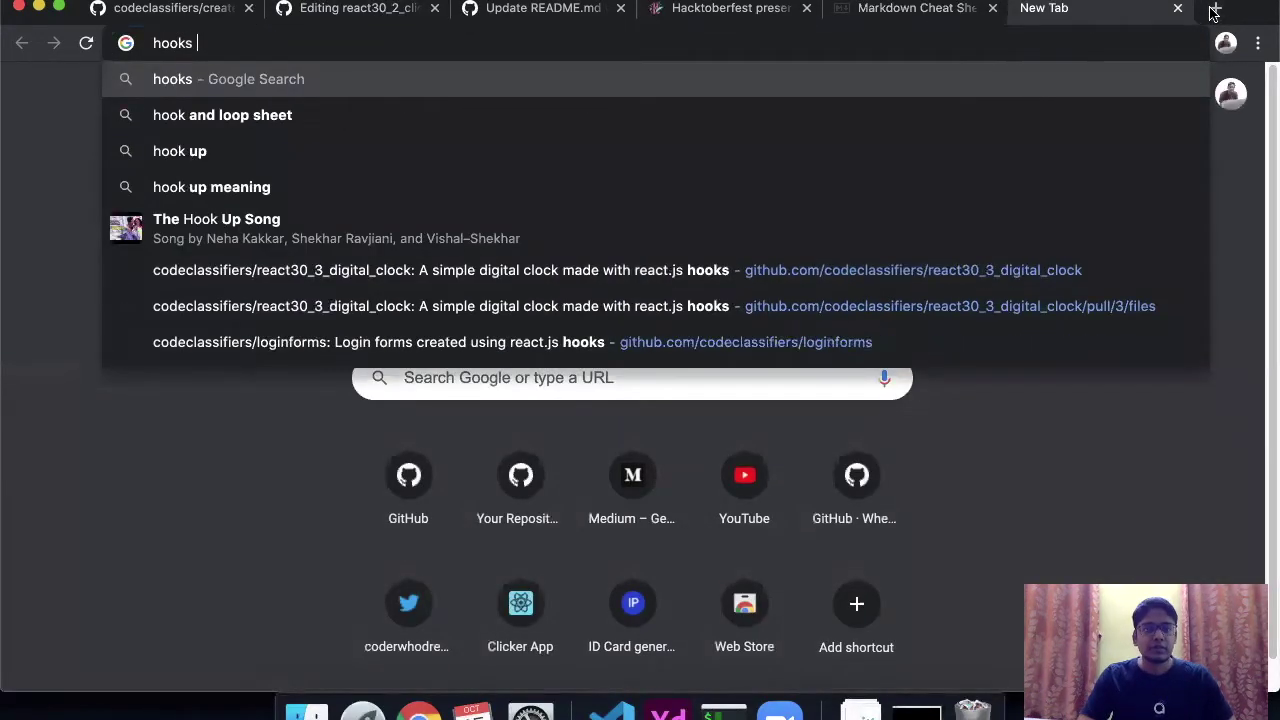
{"action": "key", "text": "BackSpace"}
{"action": "key", "text": "BackSpace"}
{"action": "type", "text": "react js"}
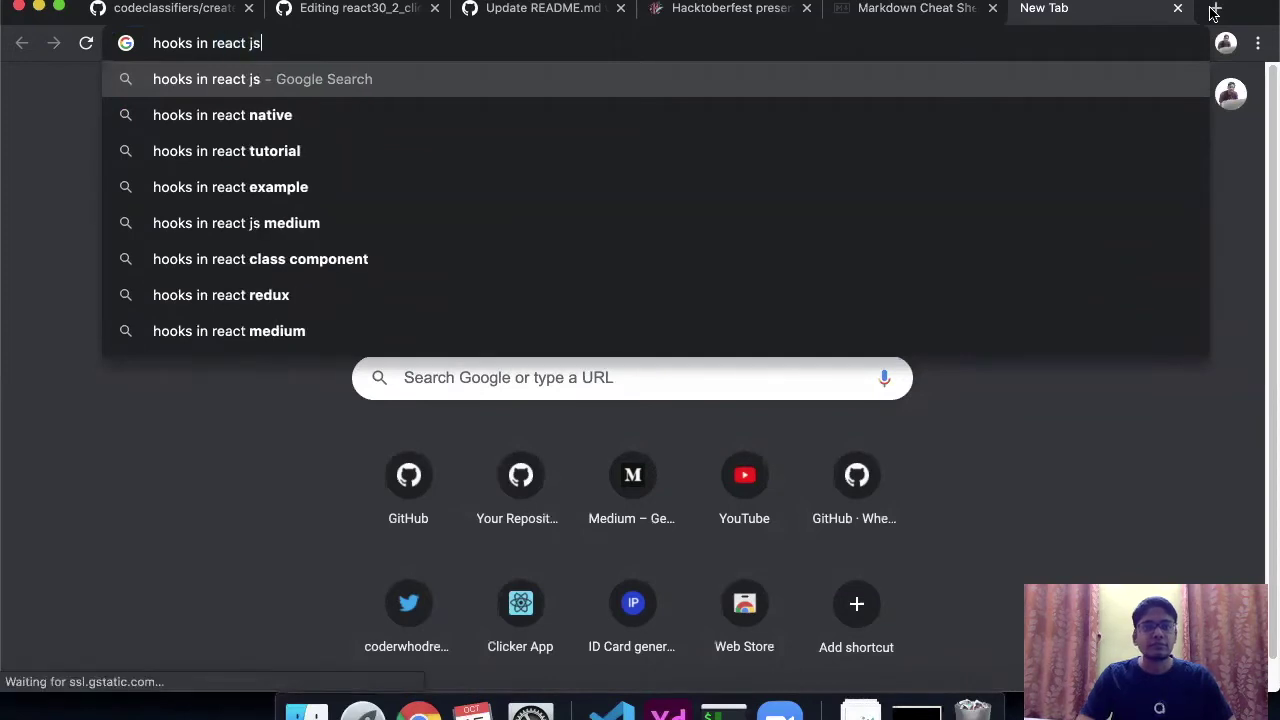
{"action": "key", "text": "Return"}
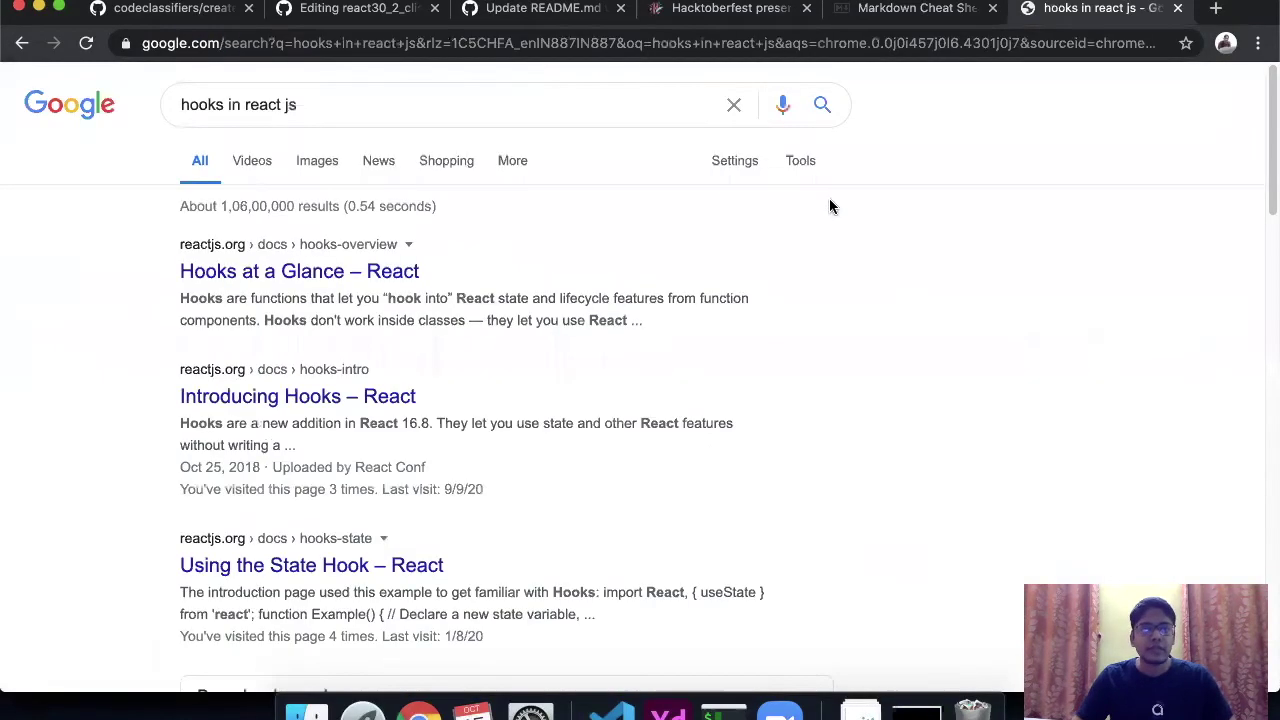
Step: Refine the web search to "hooks in react js tutorial" and look over the results
{"action": "left_click", "coordinate": [409, 114]}
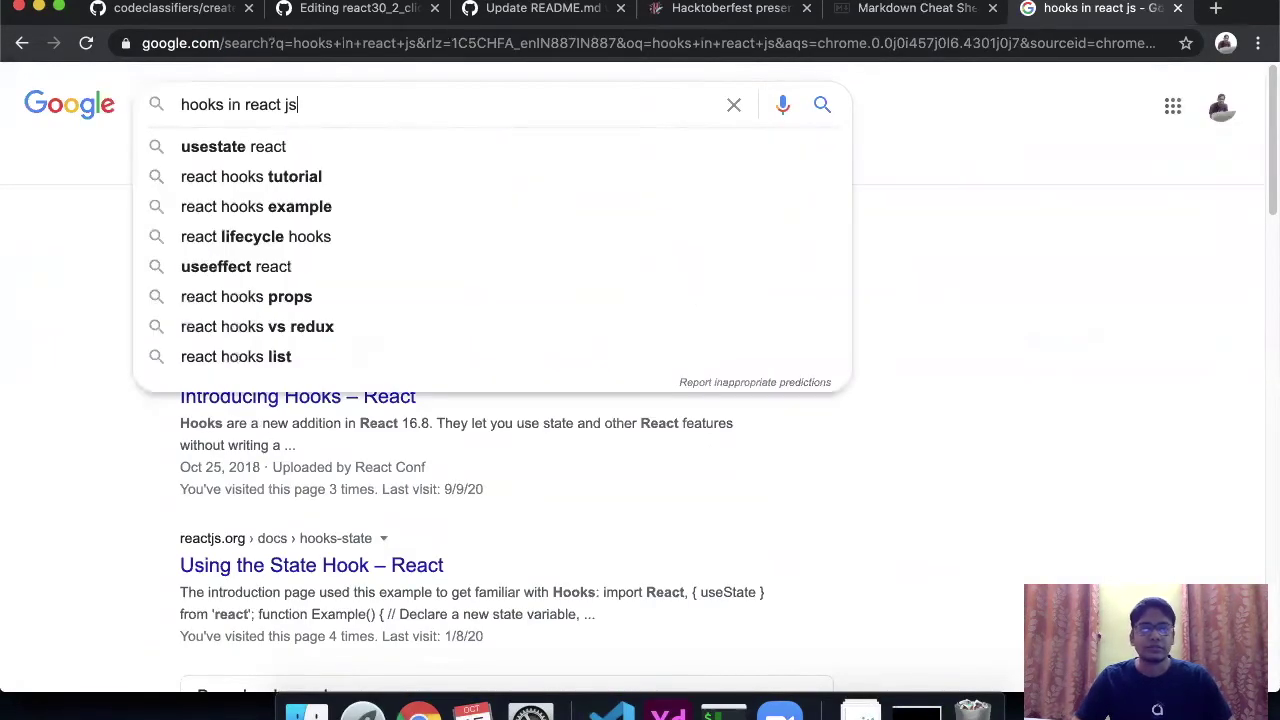
{"action": "key", "text": "Down"}
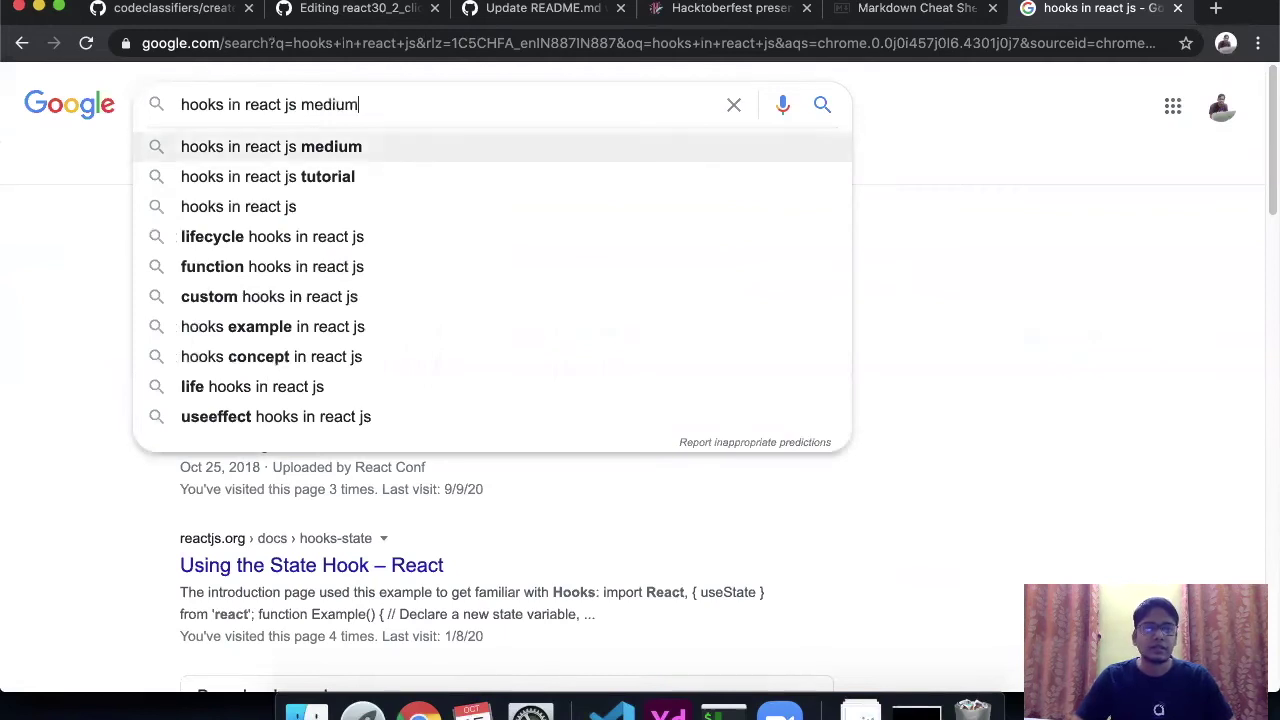
{"action": "key", "text": "Down"}
{"action": "key", "text": "Return"}
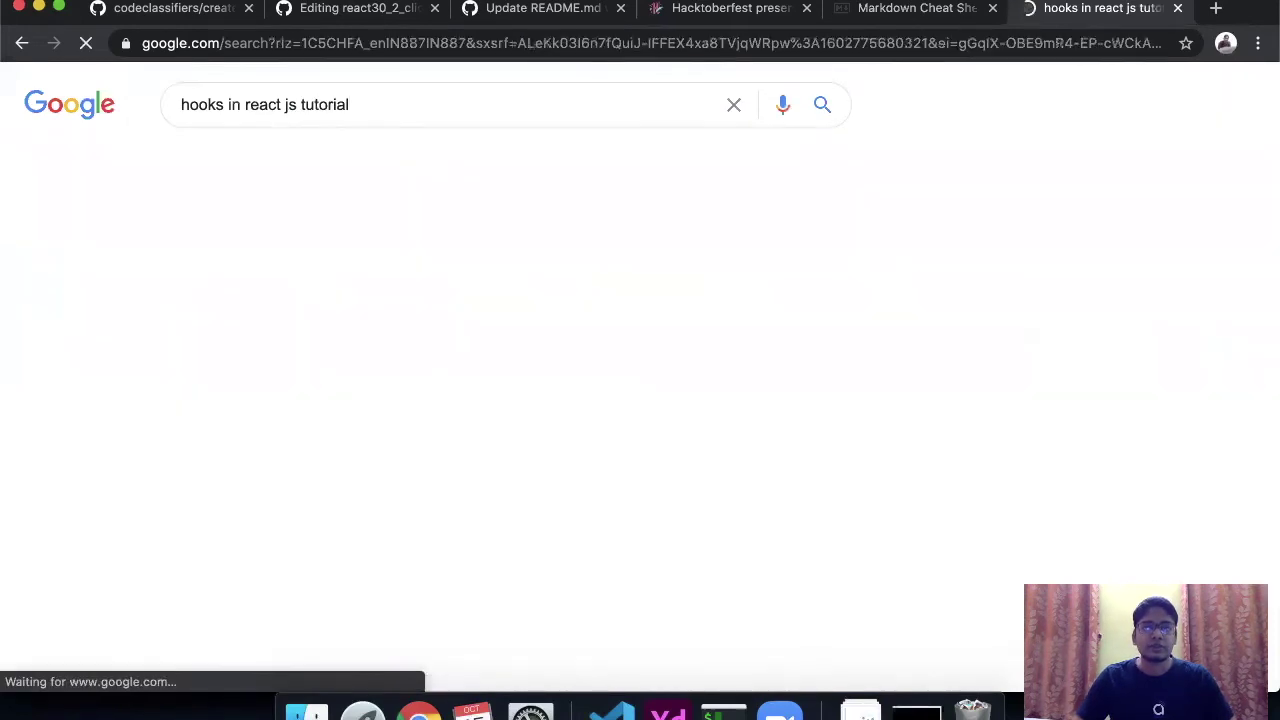
{"action": "scroll", "coordinate": [170, 406], "scroll_direction": "down", "scroll_amount": 3}
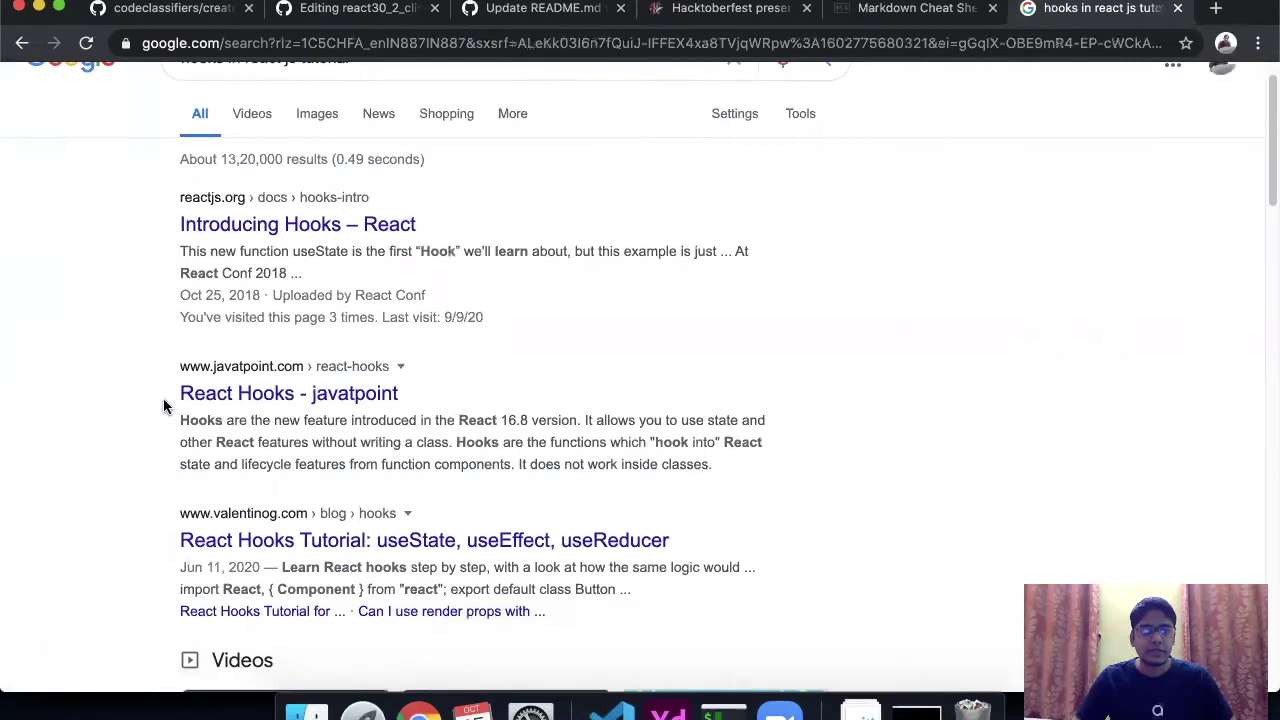
{"action": "scroll", "coordinate": [163, 403], "scroll_direction": "up", "scroll_amount": 3}
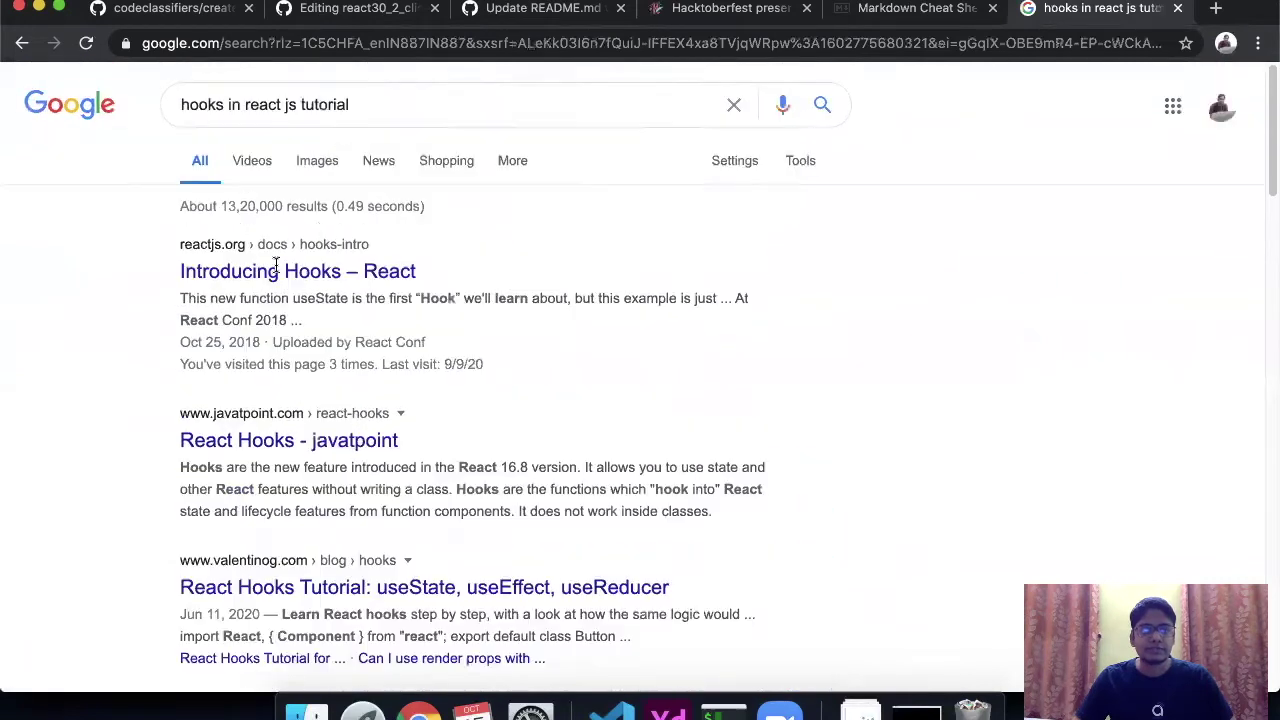
Step: Change the search to "hooks in react js medium tutorial" and open the article "React Hooks Tutorial — Learn by Building"
{"action": "double_click", "coordinate": [312, 104]}
{"action": "key", "text": "Left"}
{"action": "type", "text": "medium"}
{"action": "key", "text": "Return"}
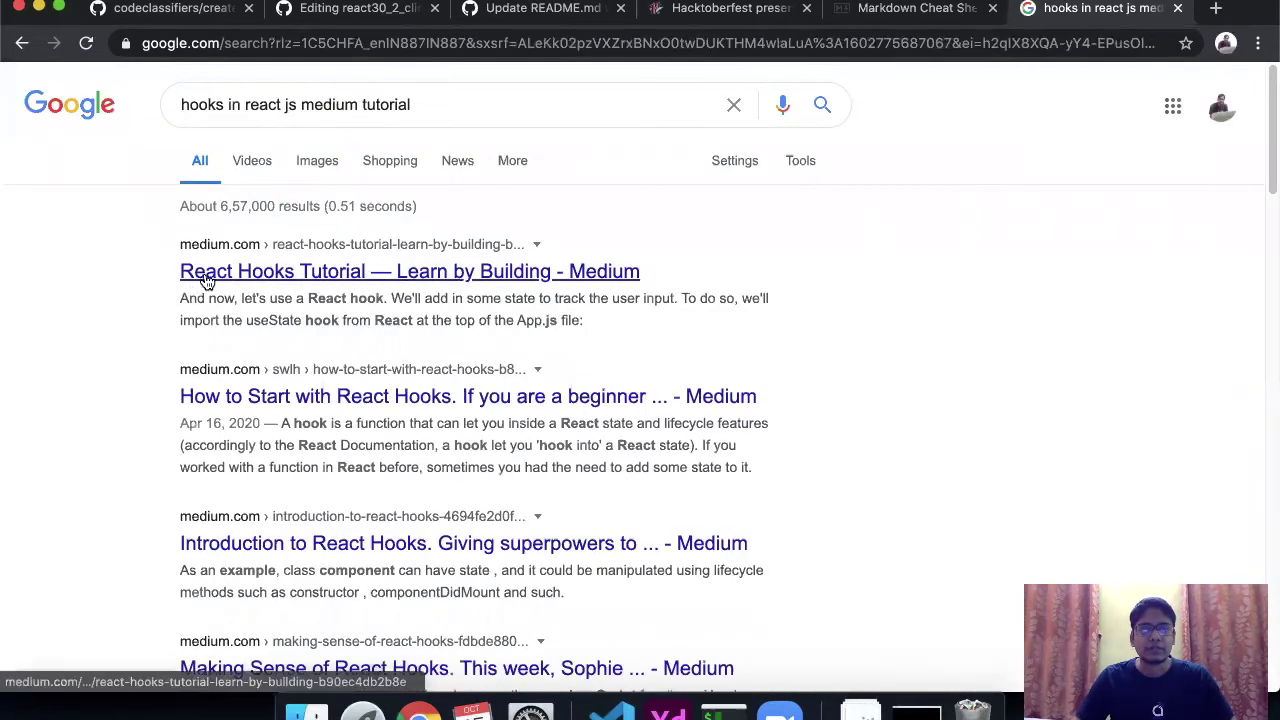
{"action": "left_click", "coordinate": [205, 280]}
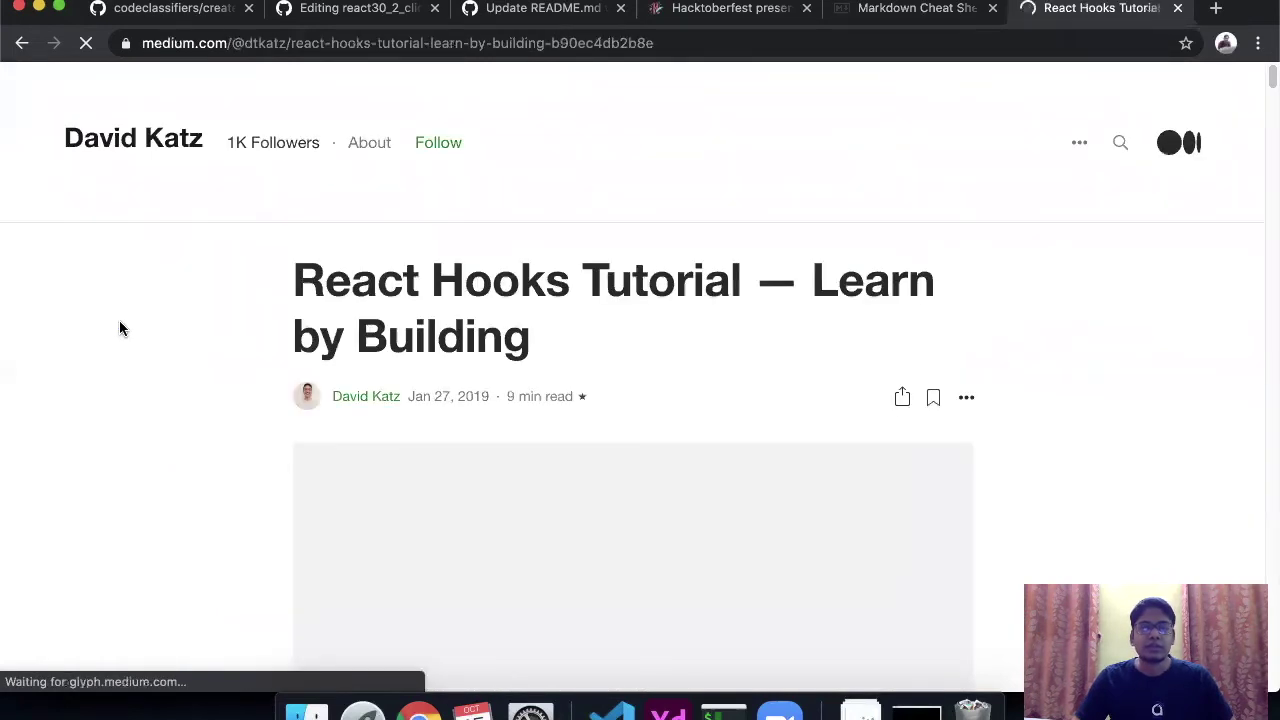
Step: Skim the React Hooks tutorial article through to its end and return to its title
{"action": "scroll", "coordinate": [119, 321], "scroll_direction": "down", "scroll_amount": 15}
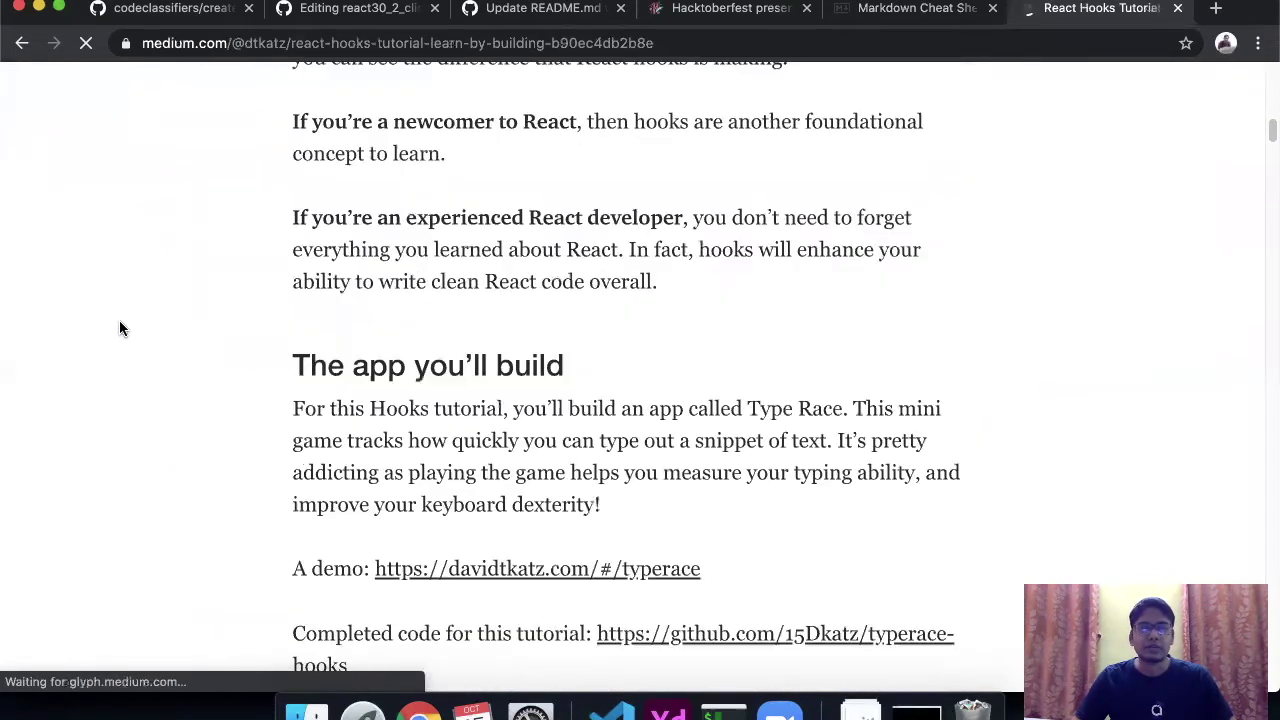
{"action": "scroll", "coordinate": [119, 321], "scroll_direction": "down", "scroll_amount": 20}
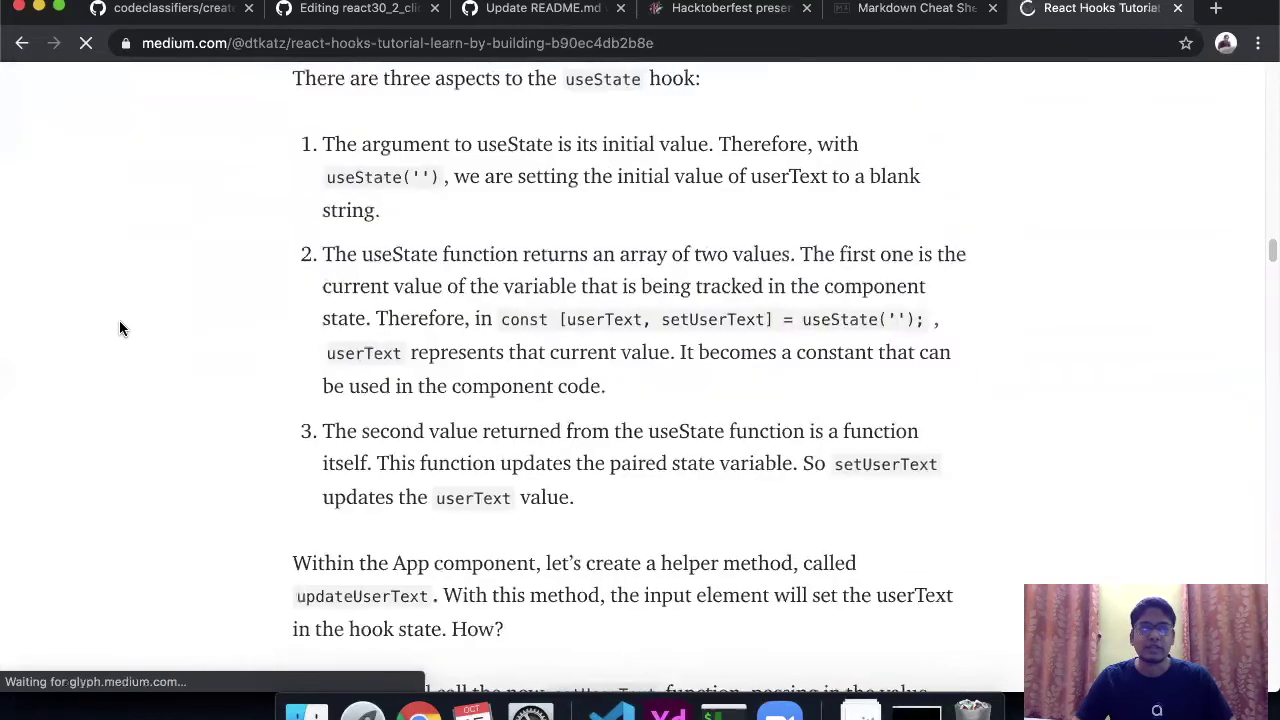
{"action": "scroll", "coordinate": [119, 328], "scroll_direction": "down", "scroll_amount": 20}
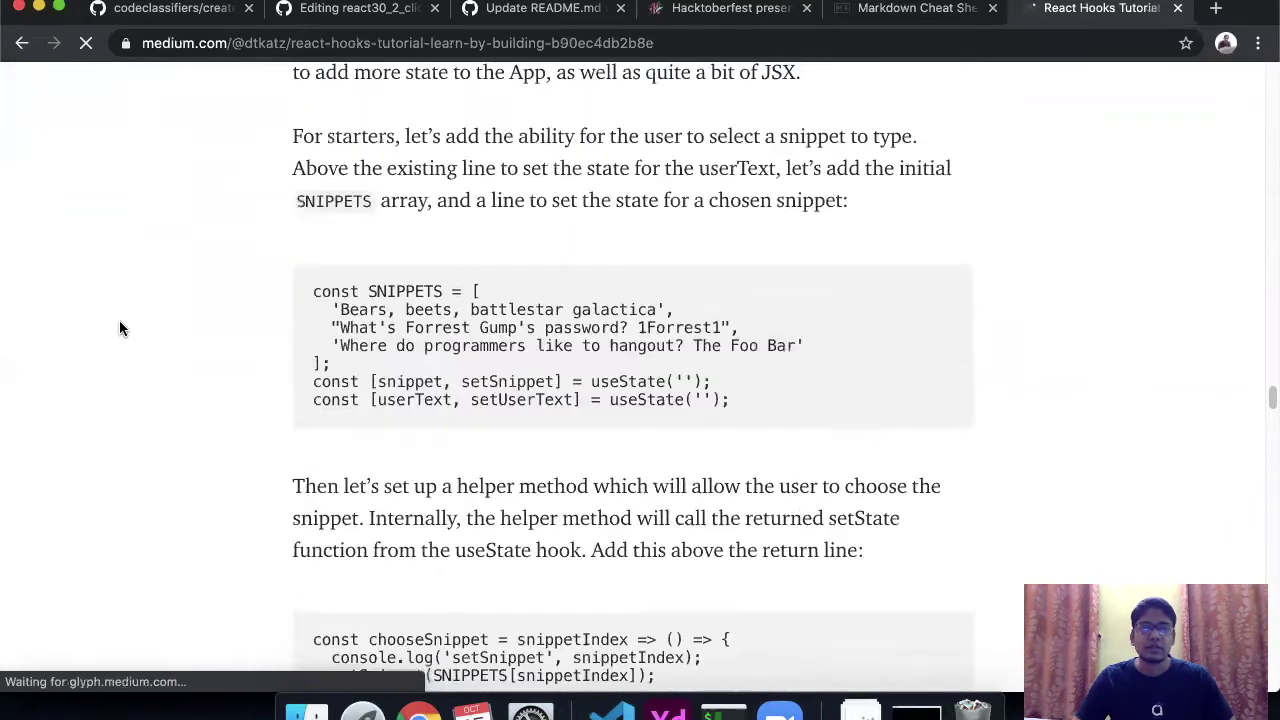
{"action": "scroll", "coordinate": [119, 328], "scroll_direction": "down", "scroll_amount": 20}
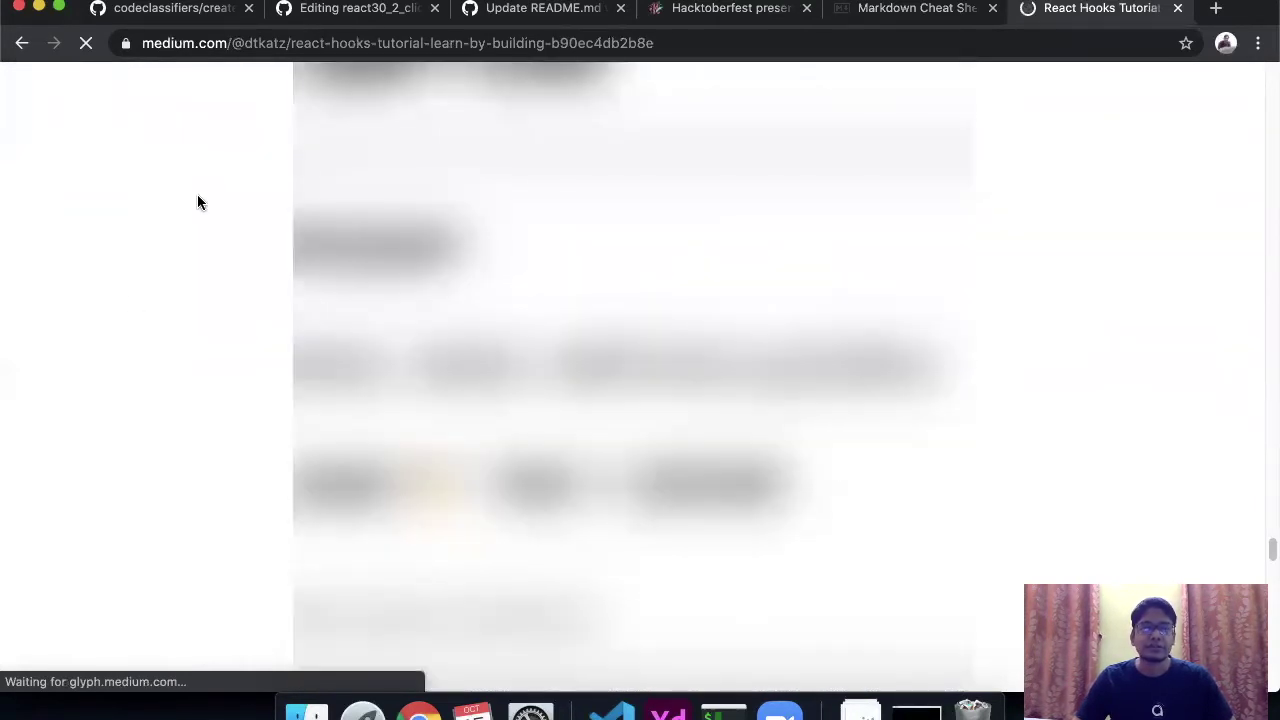
{"action": "scroll", "coordinate": [198, 203], "scroll_direction": "down", "scroll_amount": 20}
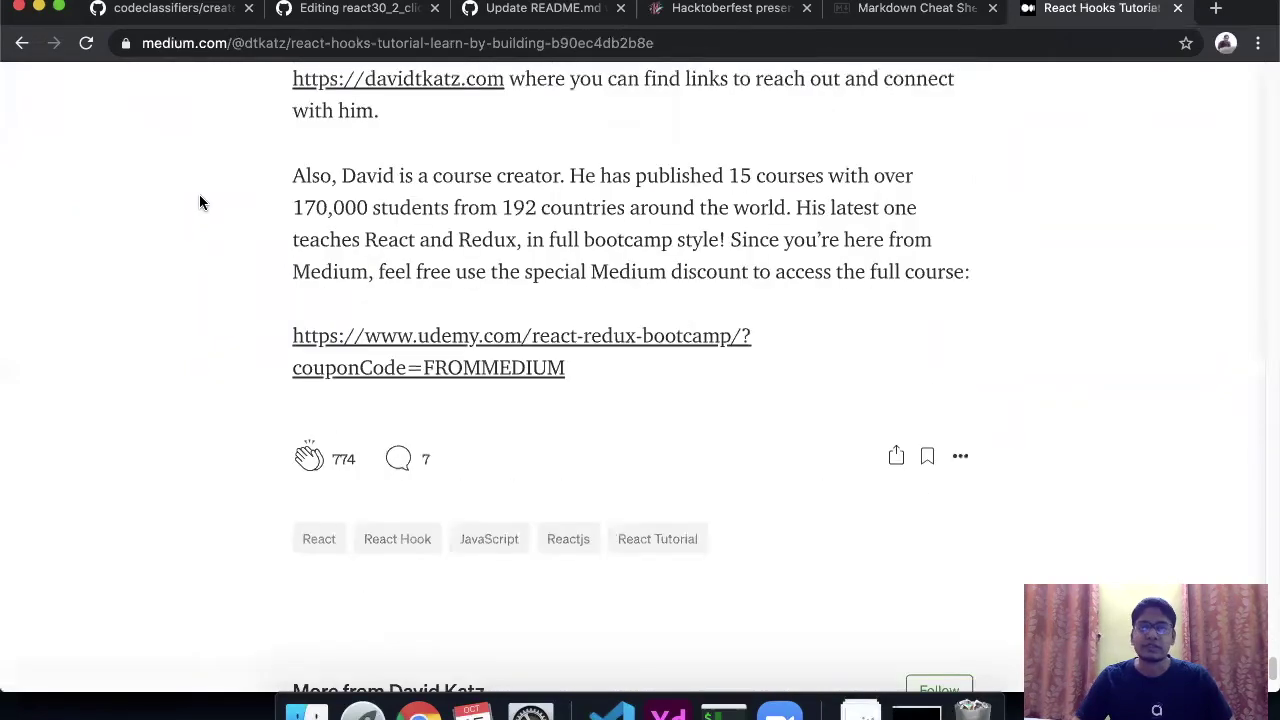
{"action": "scroll", "coordinate": [195, 200], "scroll_direction": "up", "scroll_amount": 20}
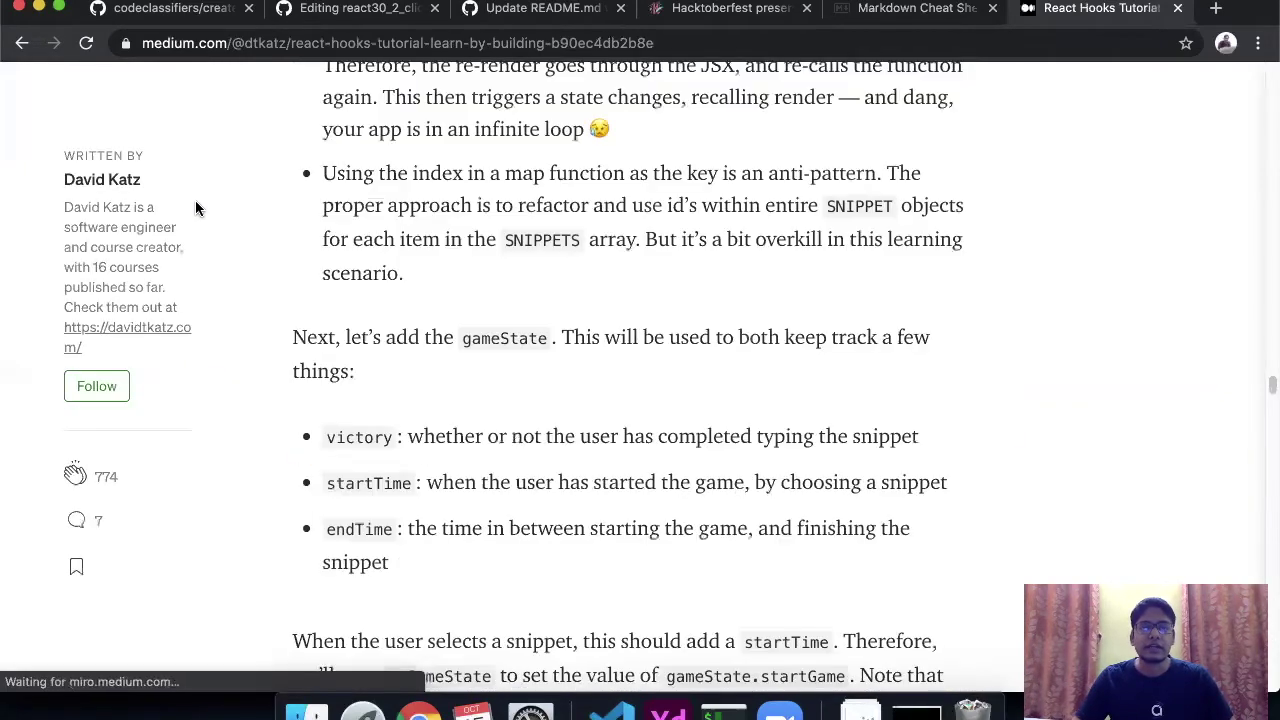
{"action": "scroll", "coordinate": [223, 216], "scroll_direction": "up", "scroll_amount": 20}
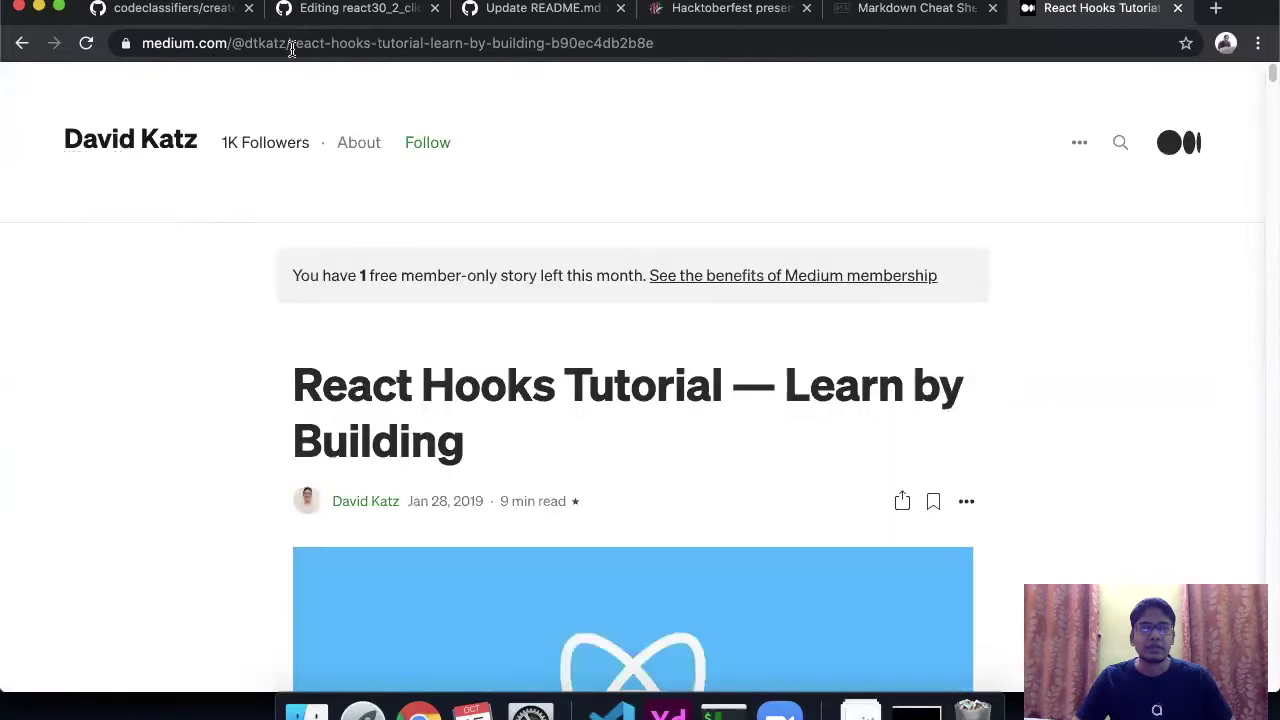
Step: Copy the Medium article's URL and return to the README.md editor of react30_2_clickerapp
{"action": "left_click", "coordinate": [290, 45]}
{"action": "key", "text": "super+c"}
{"action": "left_click", "coordinate": [326, 12]}
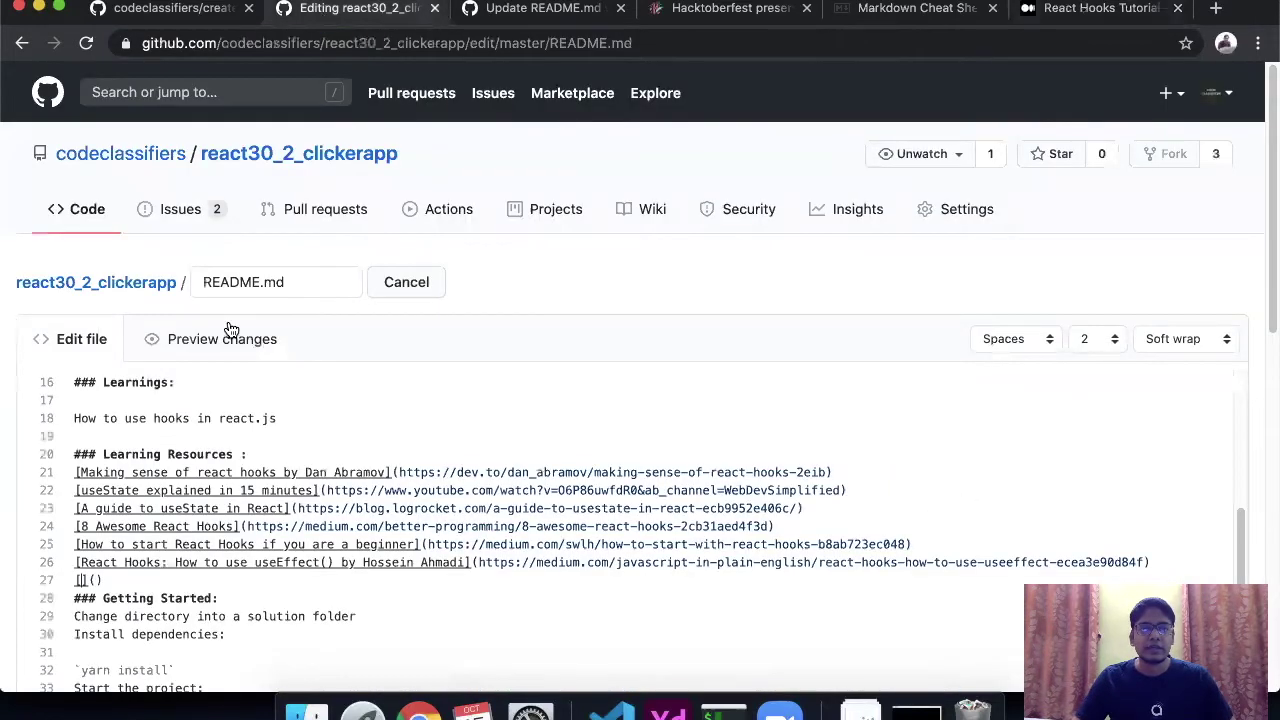
Step: Paste the article URL as the target of the empty link on line 27 and begin its label with "Medium Article by"
{"action": "scroll", "coordinate": [216, 334], "scroll_direction": "down", "scroll_amount": 5}
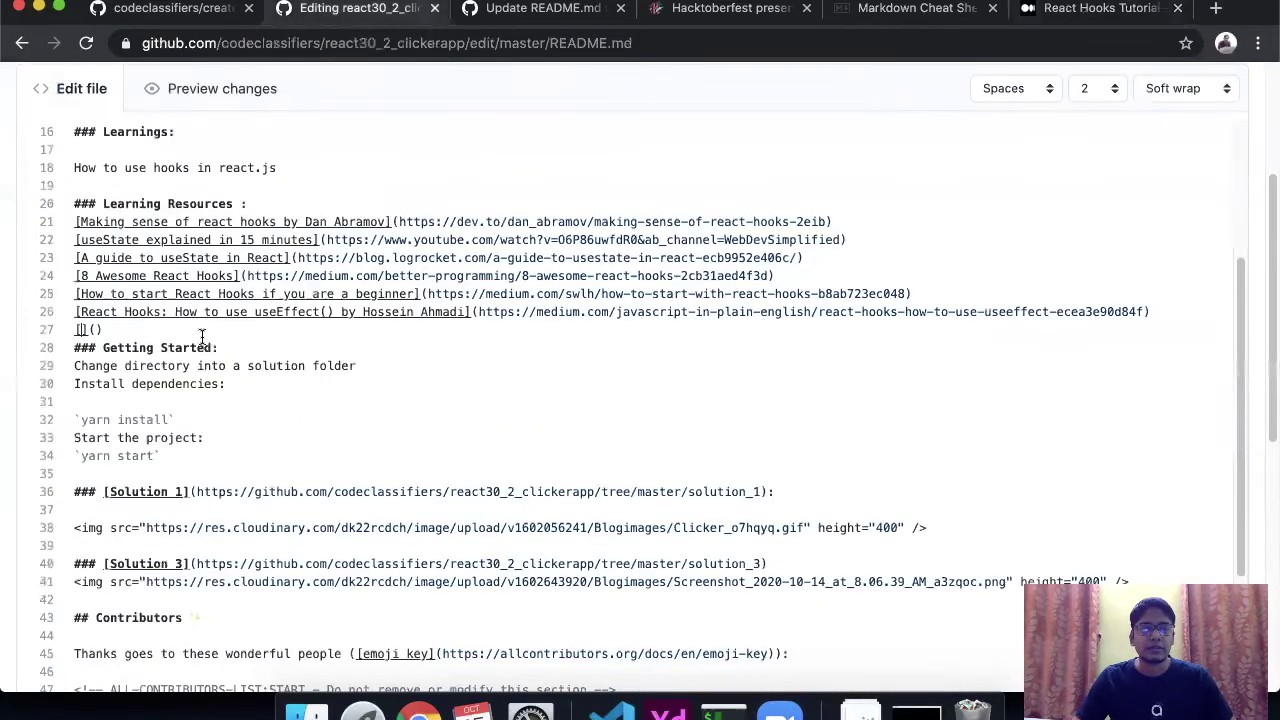
{"action": "left_click", "coordinate": [93, 330]}
{"action": "key", "text": "super+v"}
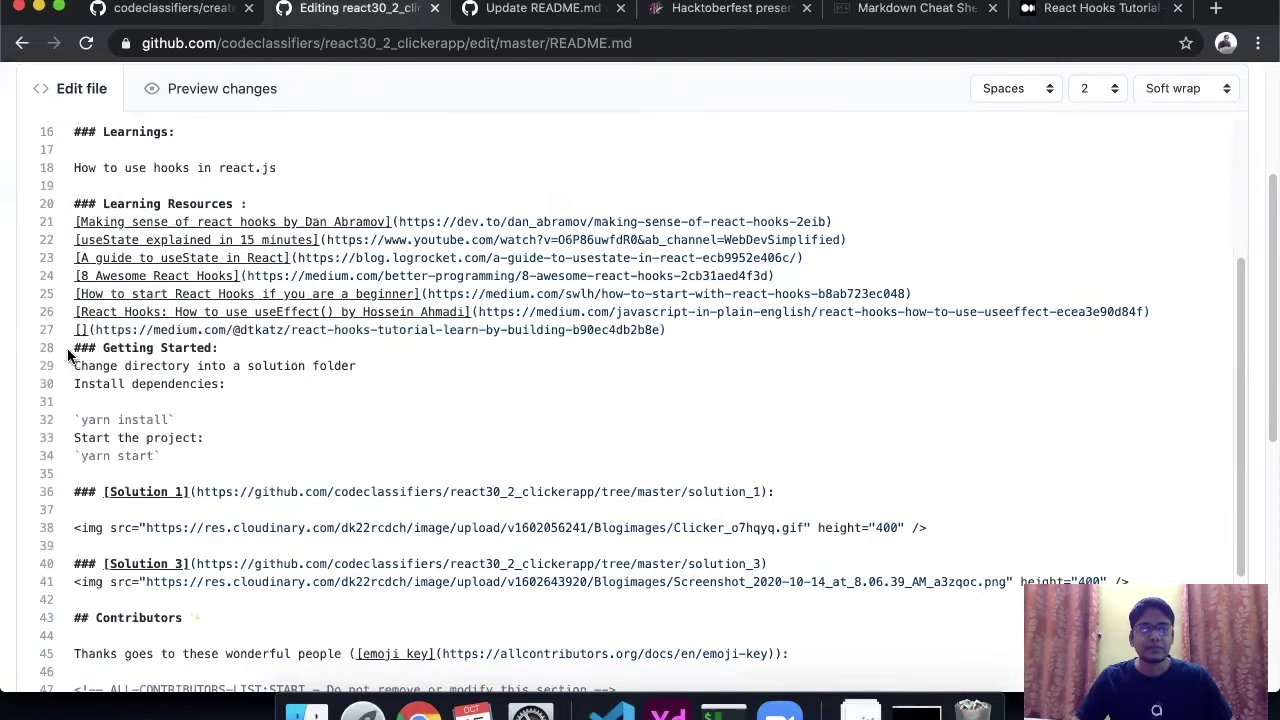
{"action": "left_click", "coordinate": [82, 330]}
{"action": "type", "text": "Medium"}
{"action": "type", "text": " Article "}
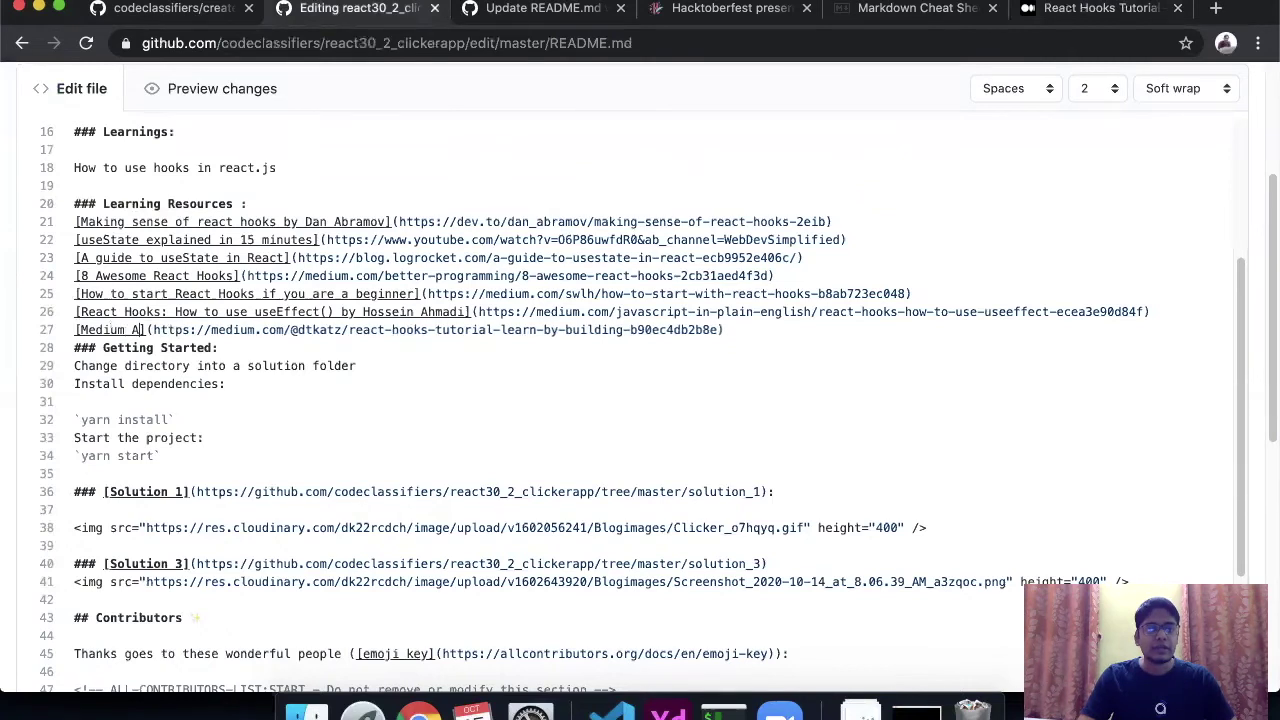
{"action": "type", "text": "by"}
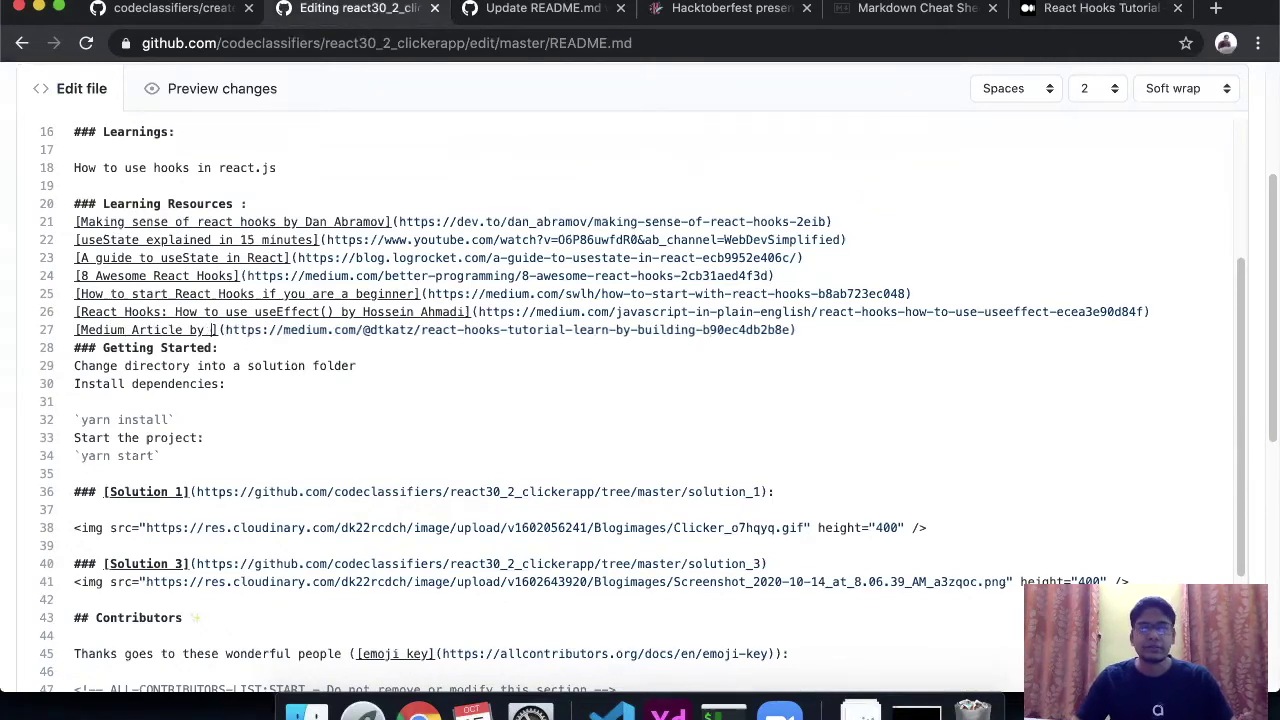
Step: Preview the README changes, check the new link under Learning Resources, and return to editing the file
{"action": "scroll", "coordinate": [189, 230], "scroll_direction": "down", "scroll_amount": 1}
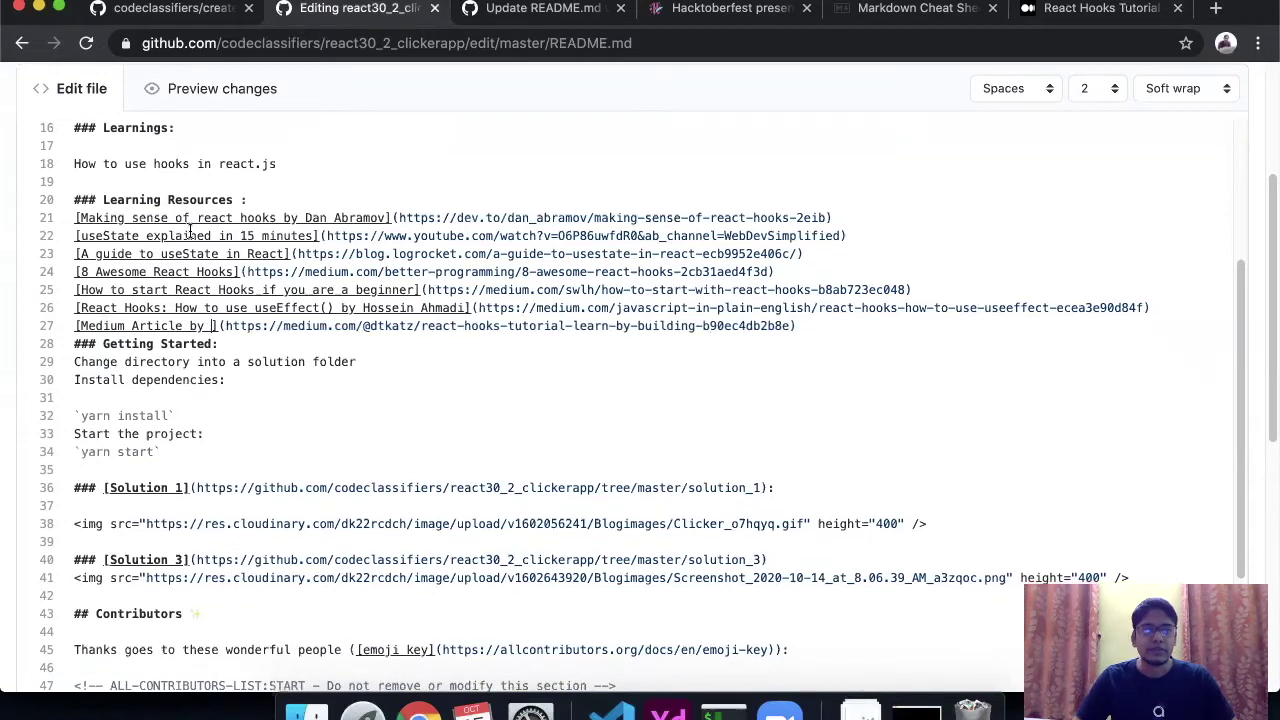
{"action": "left_click", "coordinate": [220, 92]}
{"action": "scroll", "coordinate": [85, 408], "scroll_direction": "down", "scroll_amount": 5}
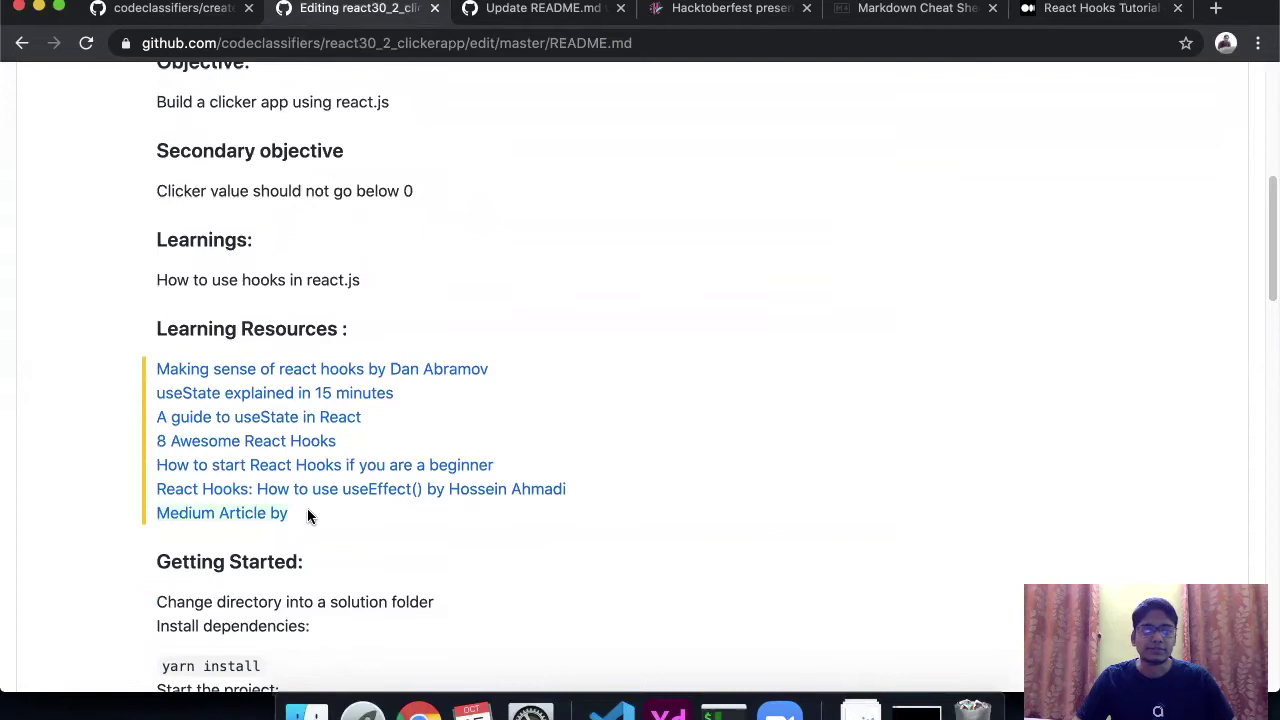
{"action": "scroll", "coordinate": [109, 270], "scroll_direction": "up", "scroll_amount": 5}
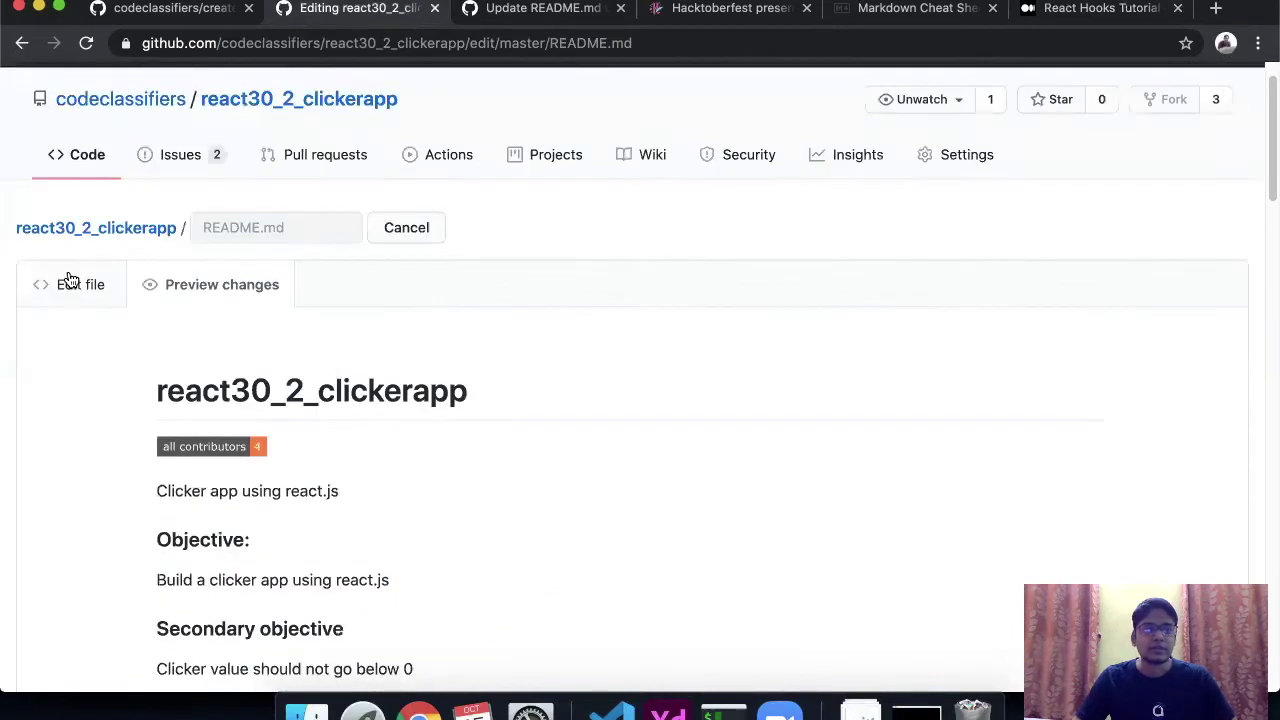
{"action": "left_click", "coordinate": [70, 282]}
Step: Check the author on the Medium article and complete the README link label with the author's name
{"action": "left_click", "coordinate": [1040, 16]}
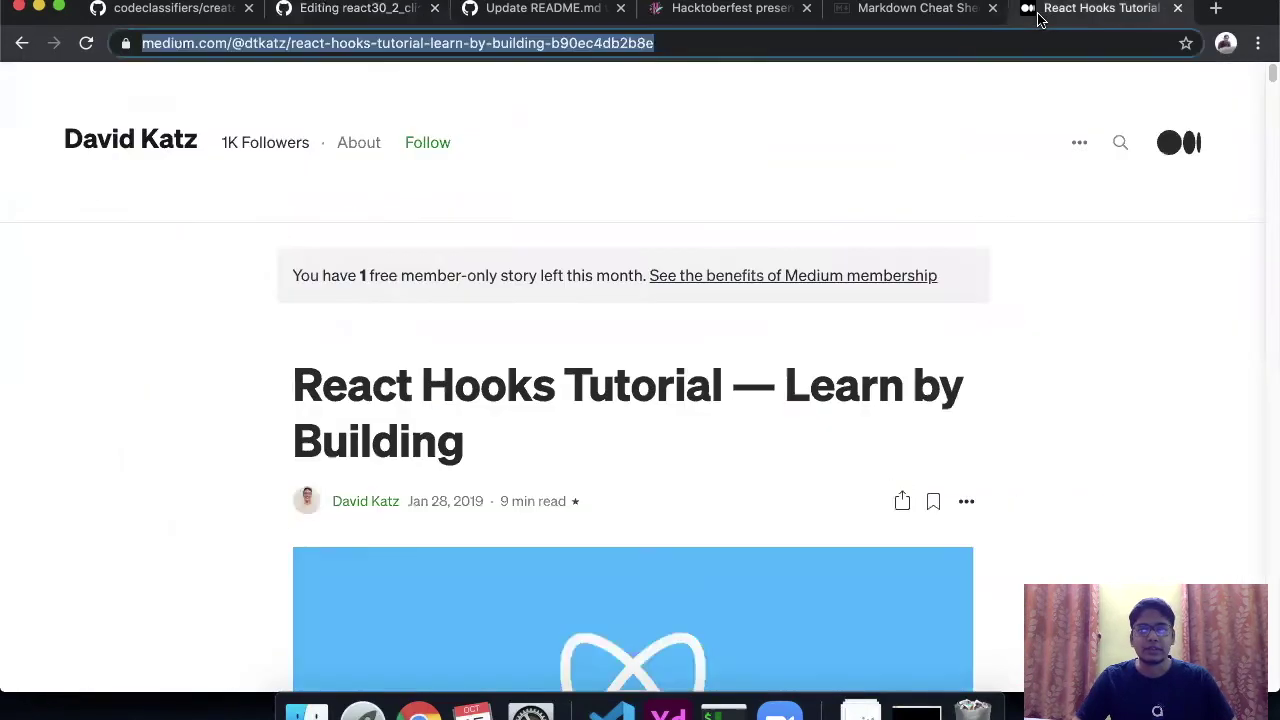
{"action": "left_click", "coordinate": [330, 14]}
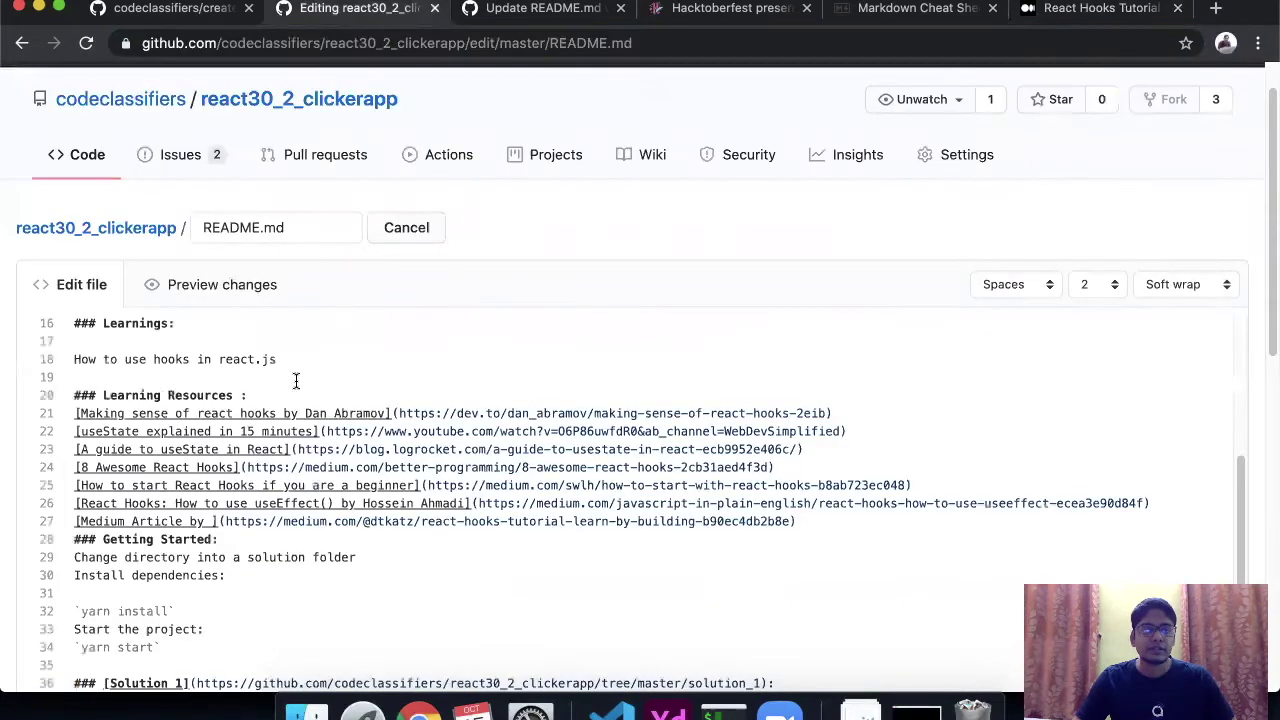
{"action": "left_click", "coordinate": [208, 521]}
{"action": "type", "text": "Da"}
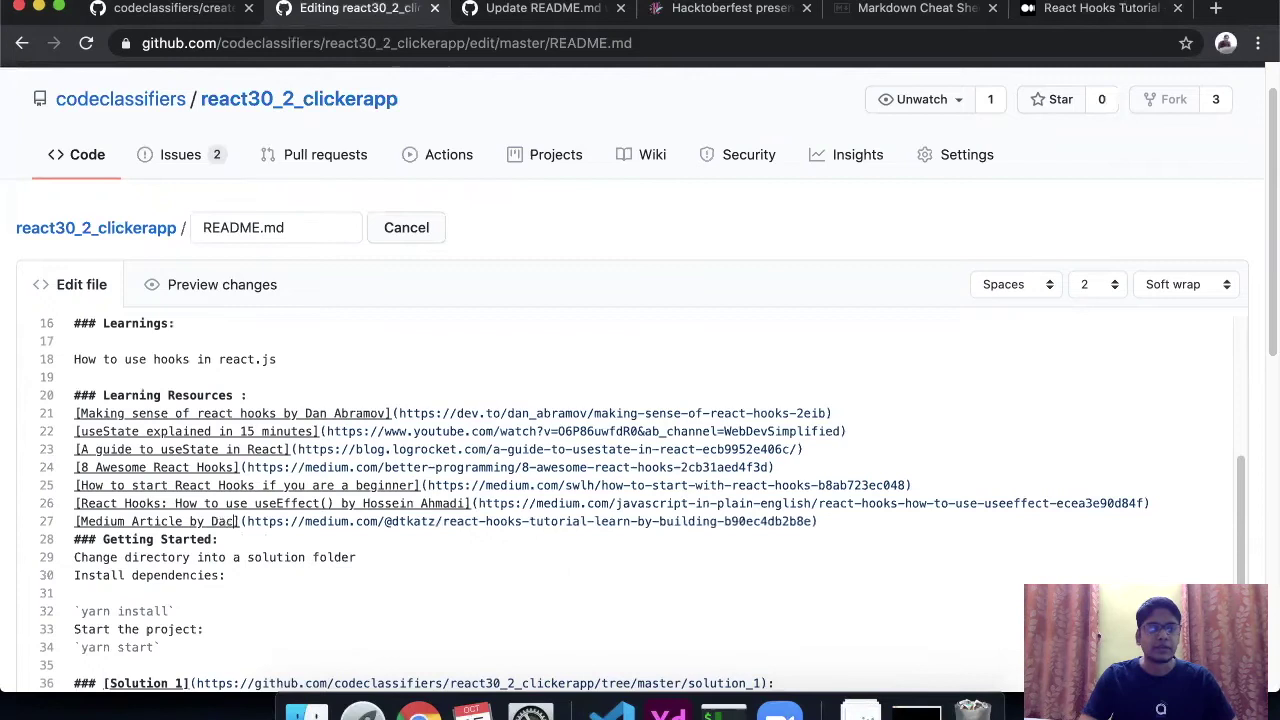
{"action": "type", "text": "vid Katz"}
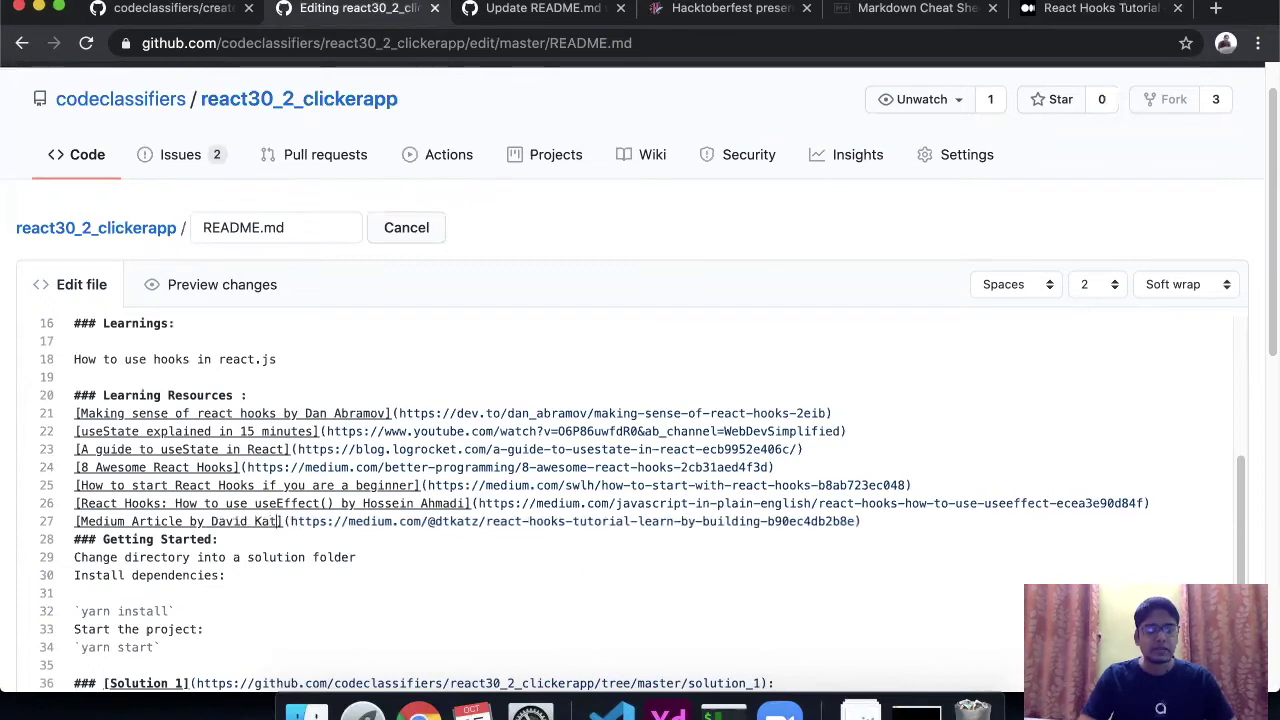
Step: Preview the updated README through to its end and examine the commit title, description and branch options
{"action": "left_click", "coordinate": [272, 298]}
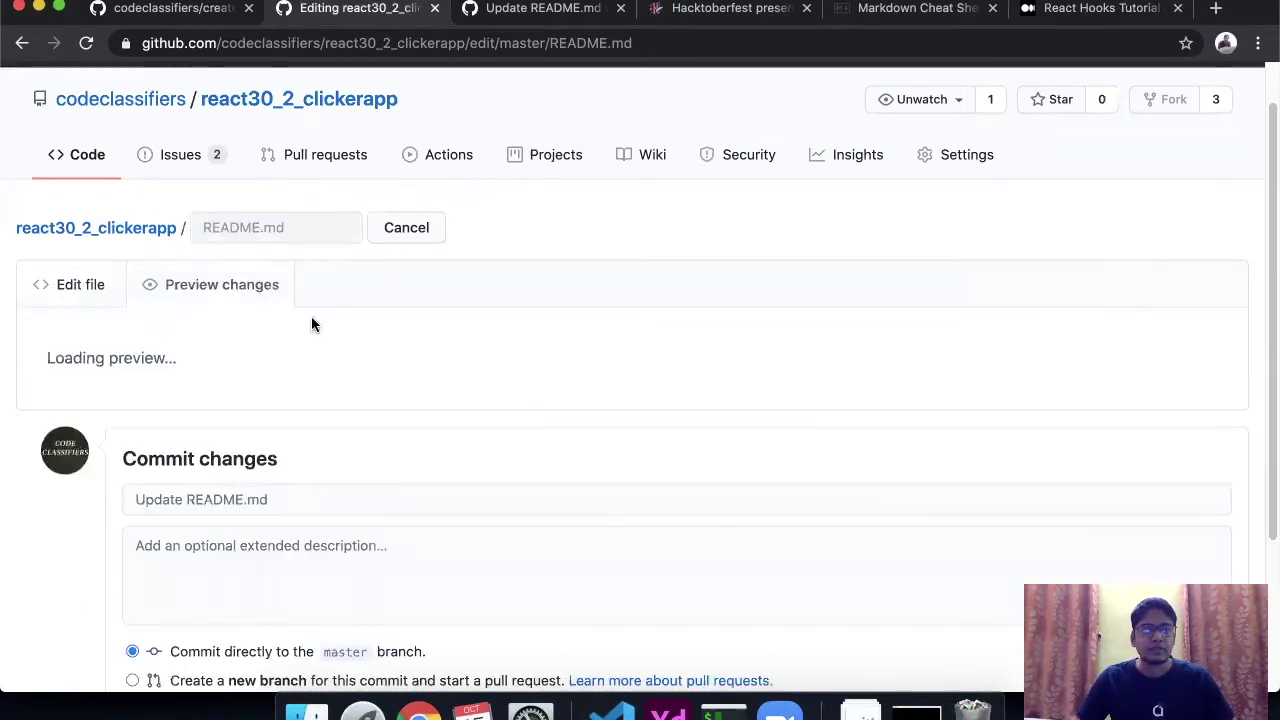
{"action": "scroll", "coordinate": [345, 366], "scroll_direction": "down", "scroll_amount": 20}
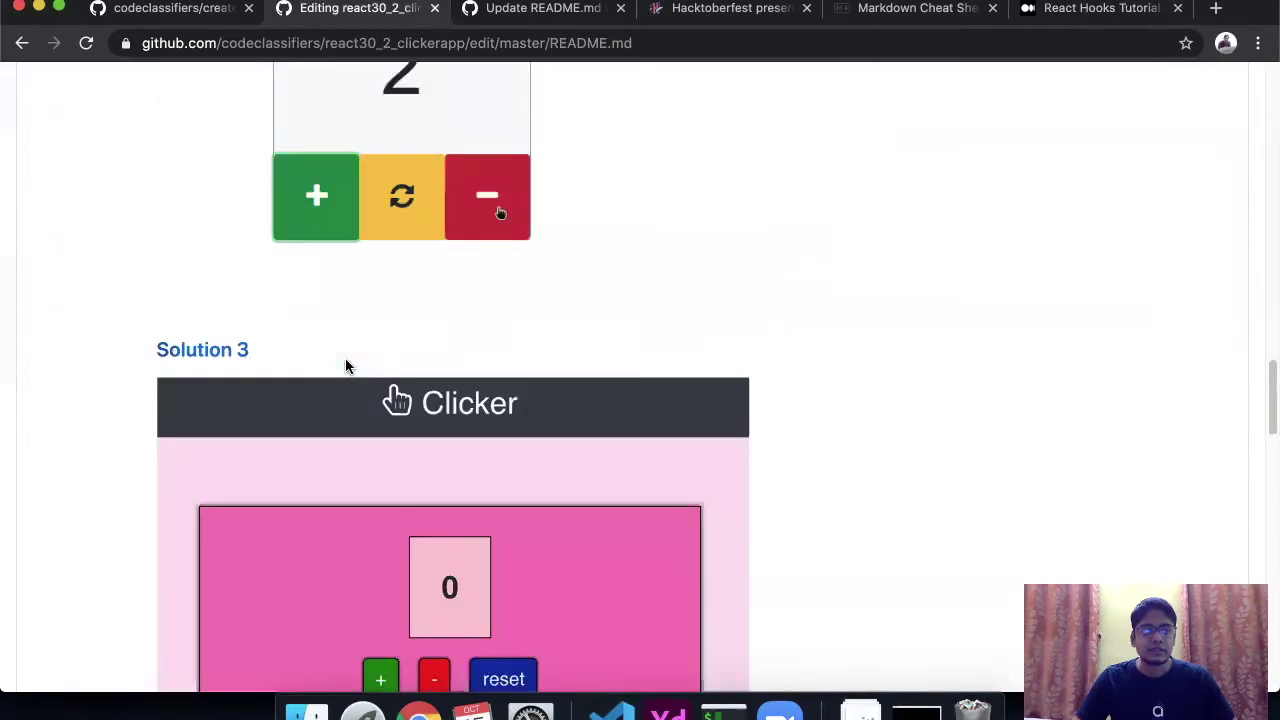
{"action": "scroll", "coordinate": [345, 366], "scroll_direction": "down", "scroll_amount": 3}
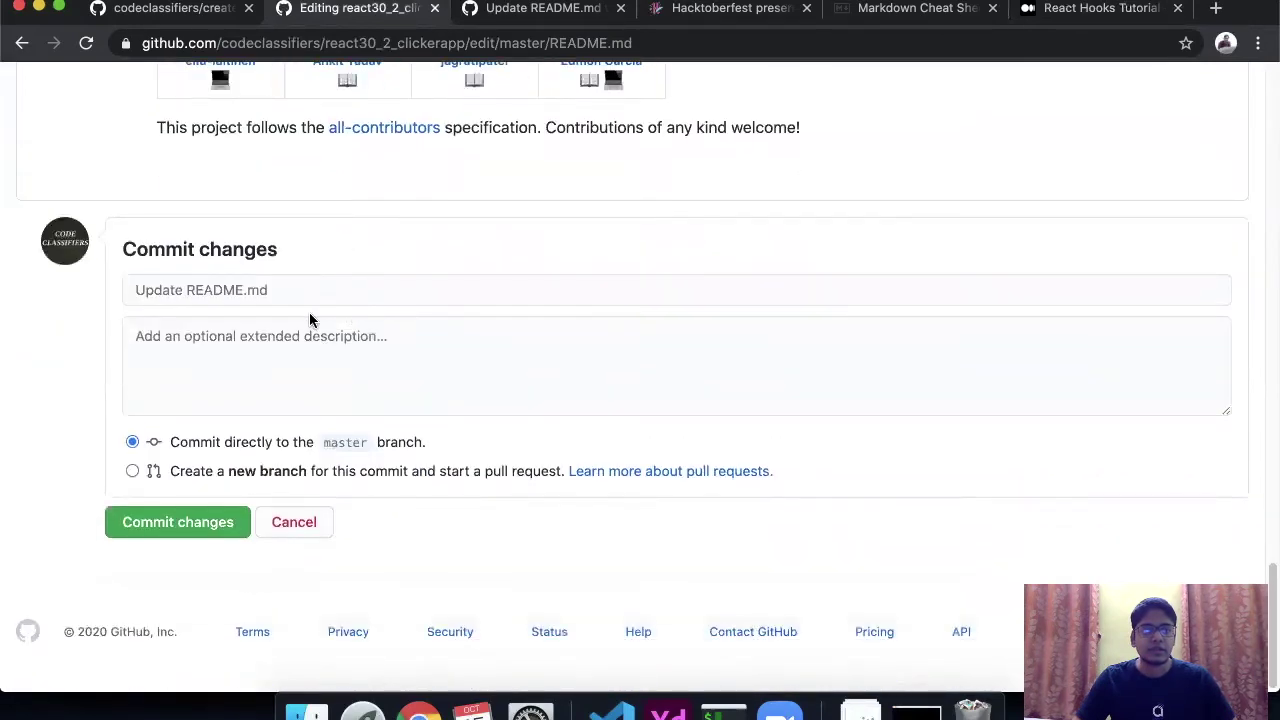
{"action": "left_click", "coordinate": [306, 297]}
{"action": "left_click", "coordinate": [286, 368]}
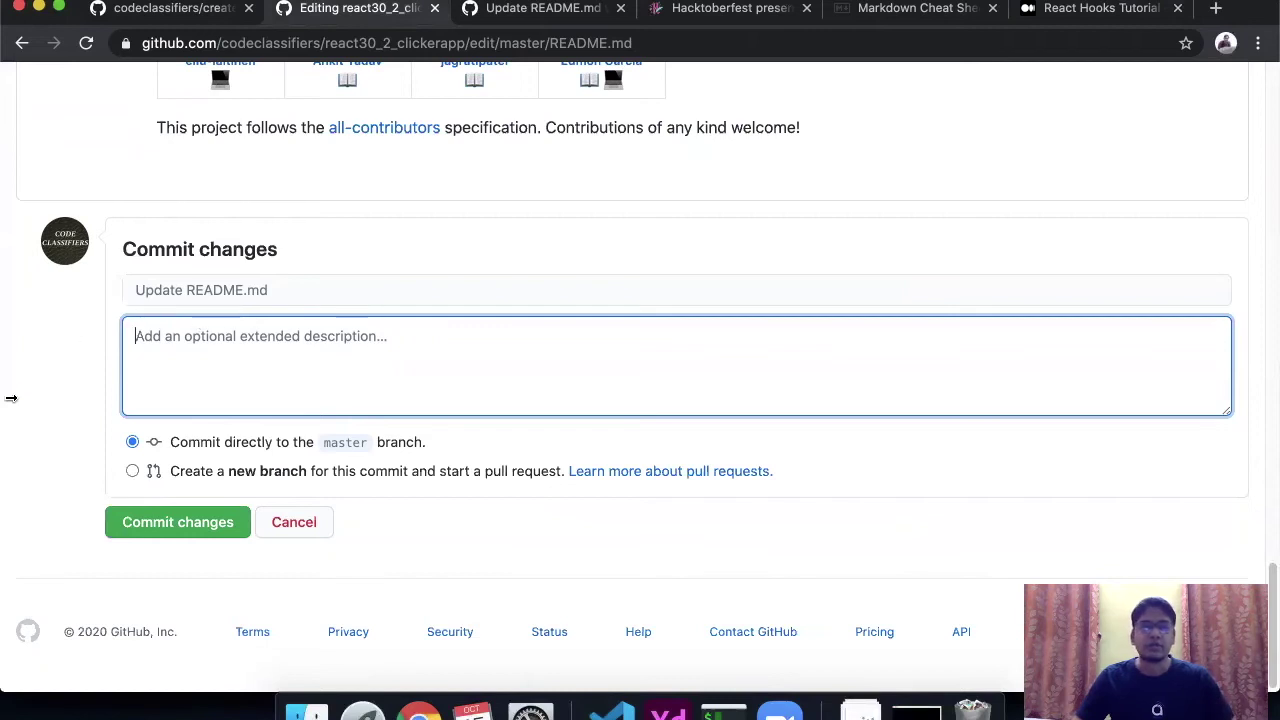
Step: Leave the README editor for the react30_2_clickerapp repository page, discarding the unsaved changes
{"action": "scroll", "coordinate": [11, 398], "scroll_direction": "up", "scroll_amount": 15}
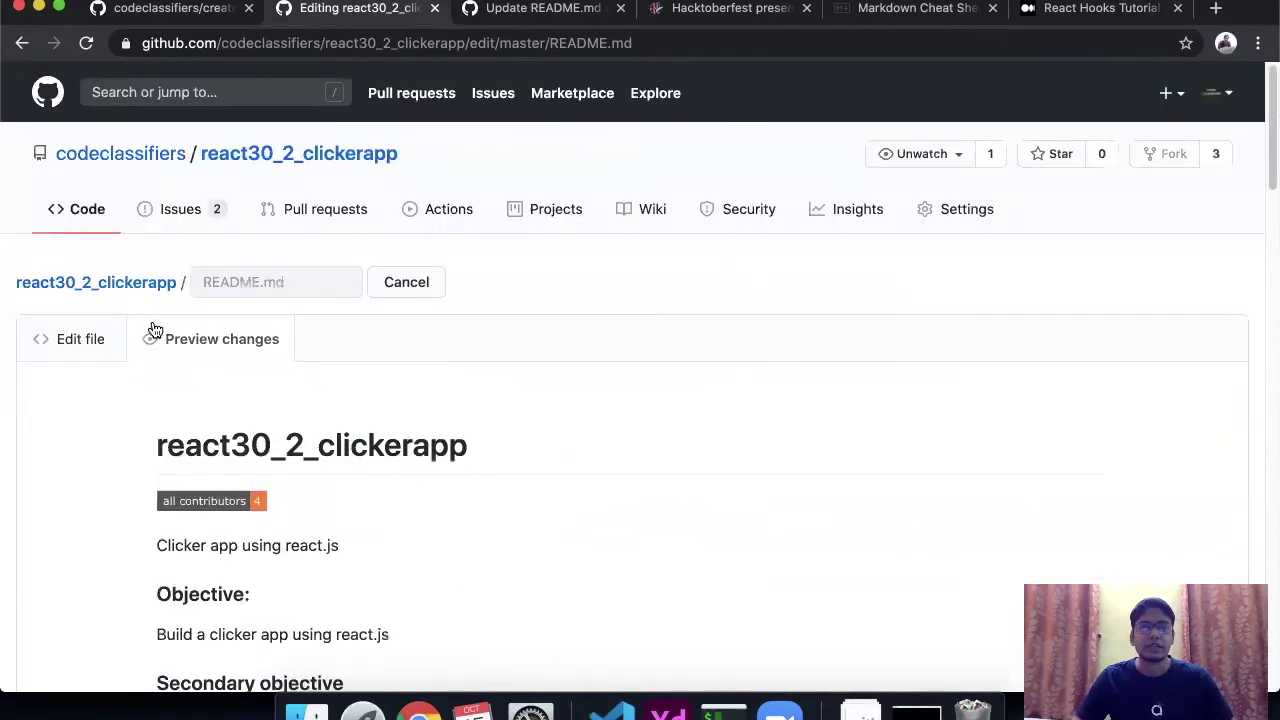
{"action": "left_click", "coordinate": [138, 282]}
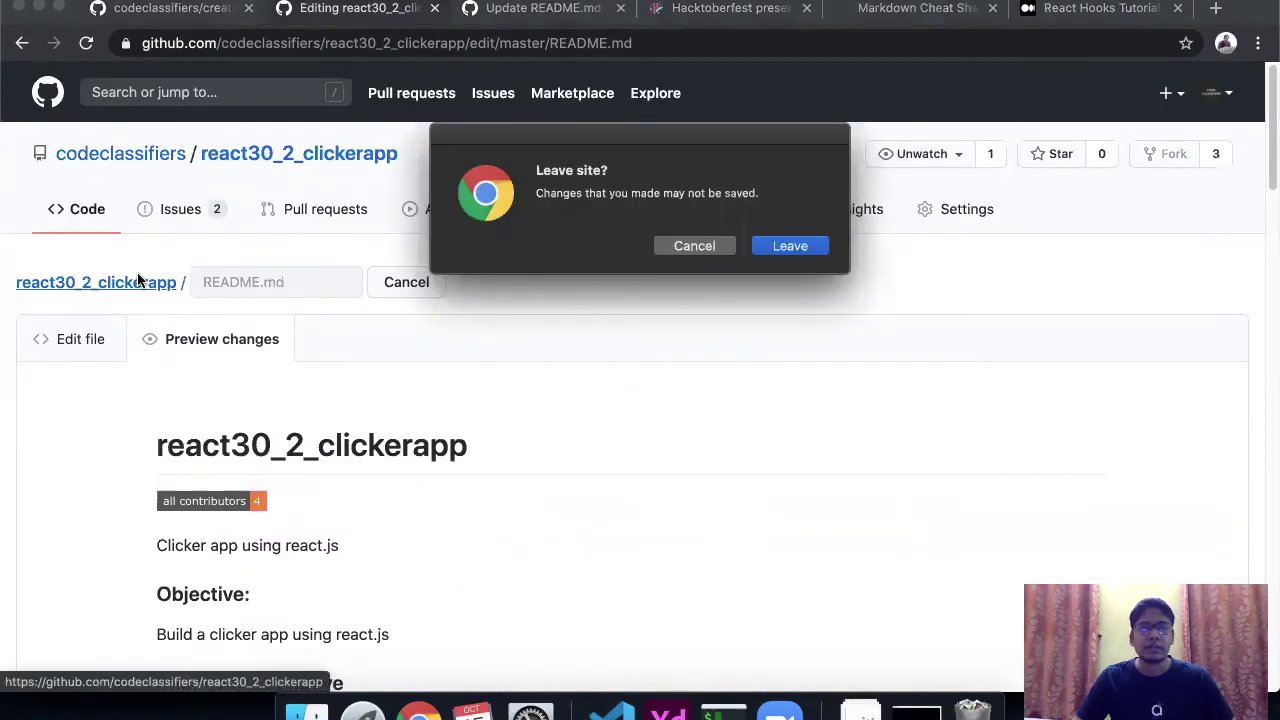
{"action": "left_click", "coordinate": [789, 246]}
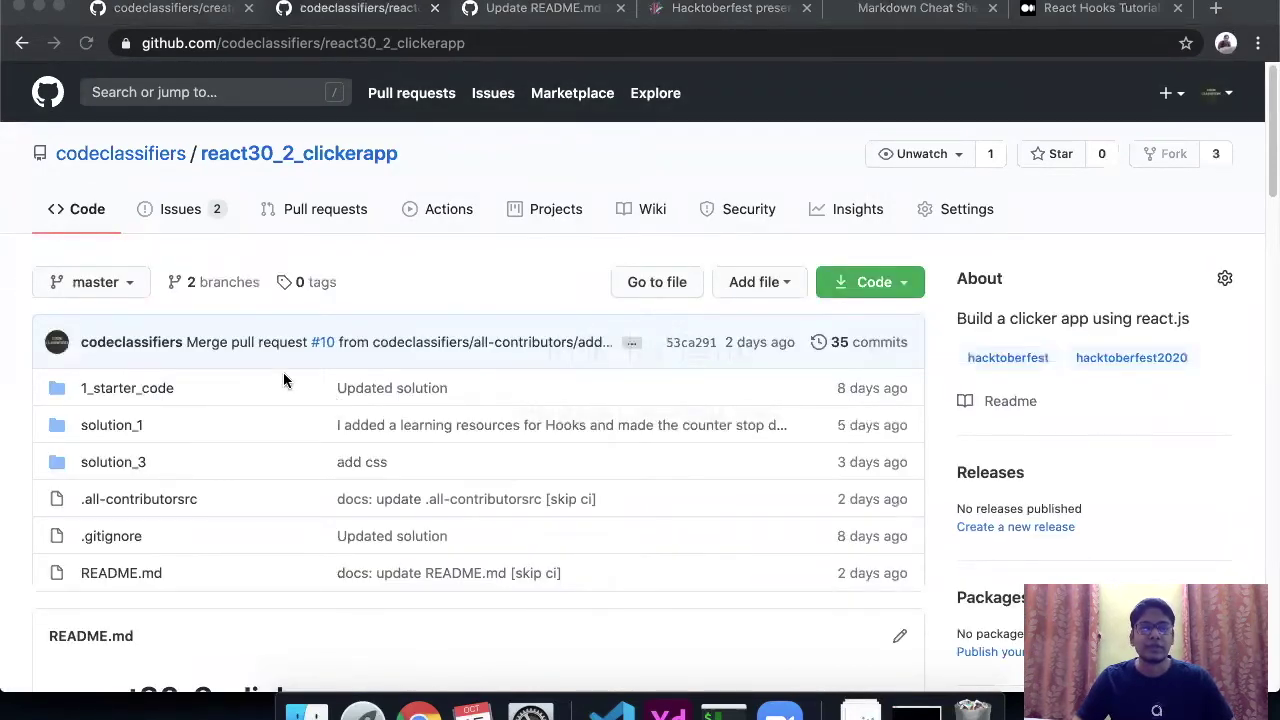
Step: Look through the repository's closed pull requests and return to the list of open pull requests
{"action": "left_click", "coordinate": [303, 220]}
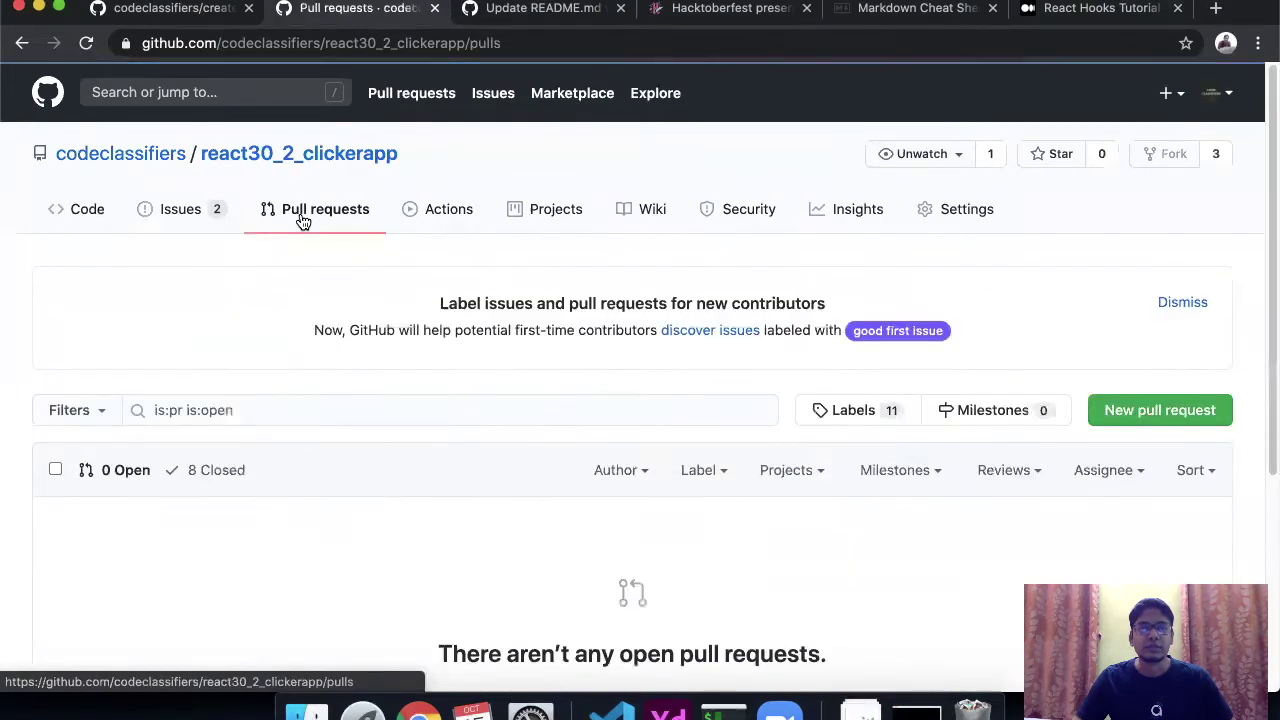
{"action": "left_click", "coordinate": [240, 469]}
{"action": "scroll", "coordinate": [260, 400], "scroll_direction": "down", "scroll_amount": 3}
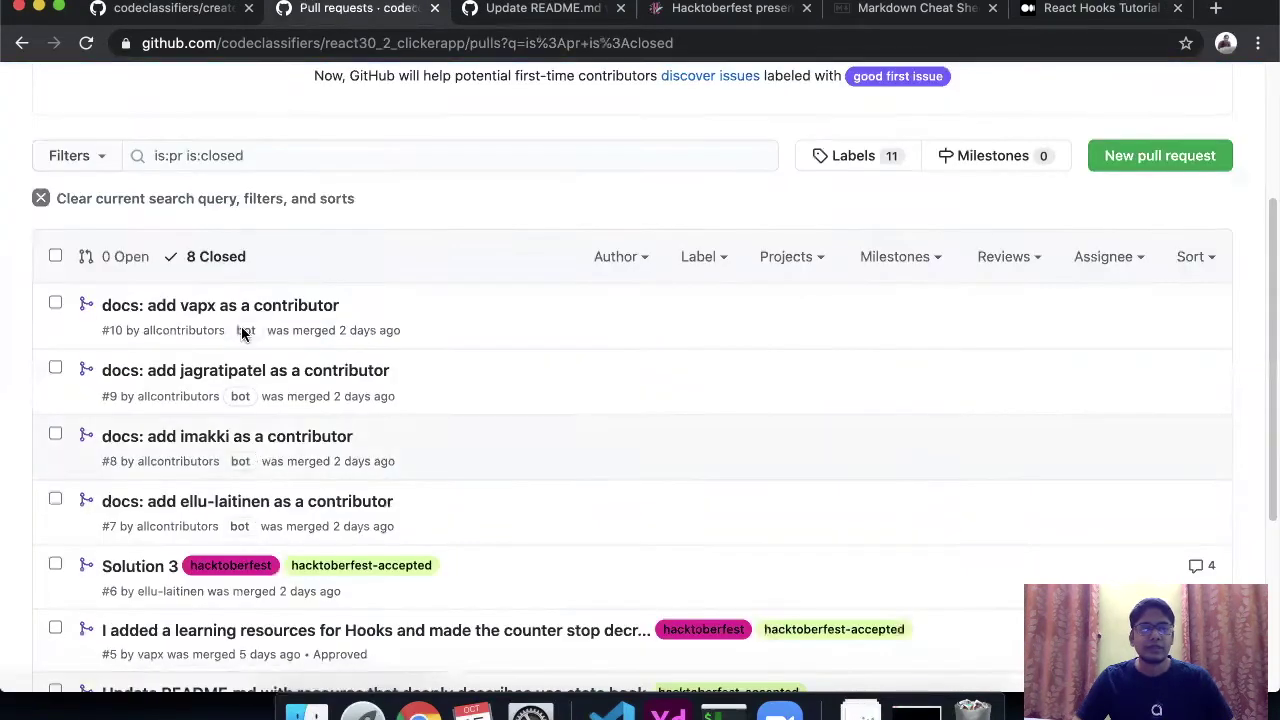
{"action": "scroll", "coordinate": [250, 420], "scroll_direction": "up", "scroll_amount": 3}
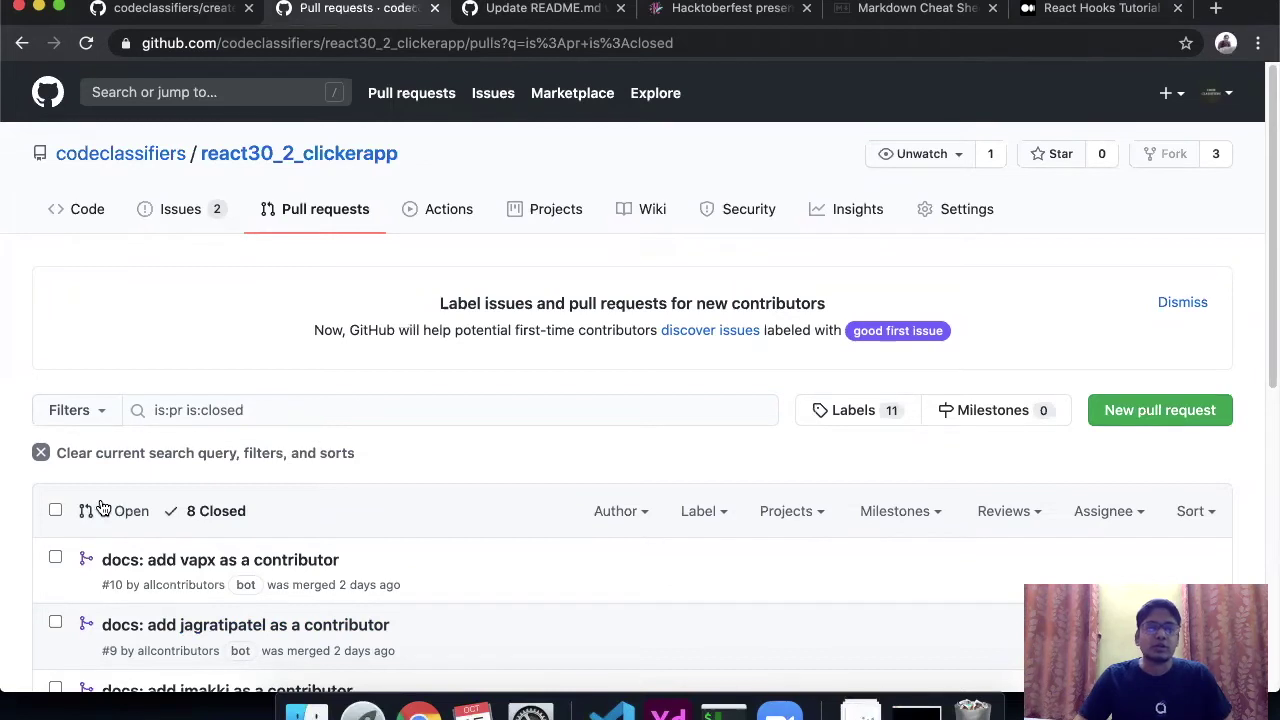
{"action": "left_click", "coordinate": [132, 511]}
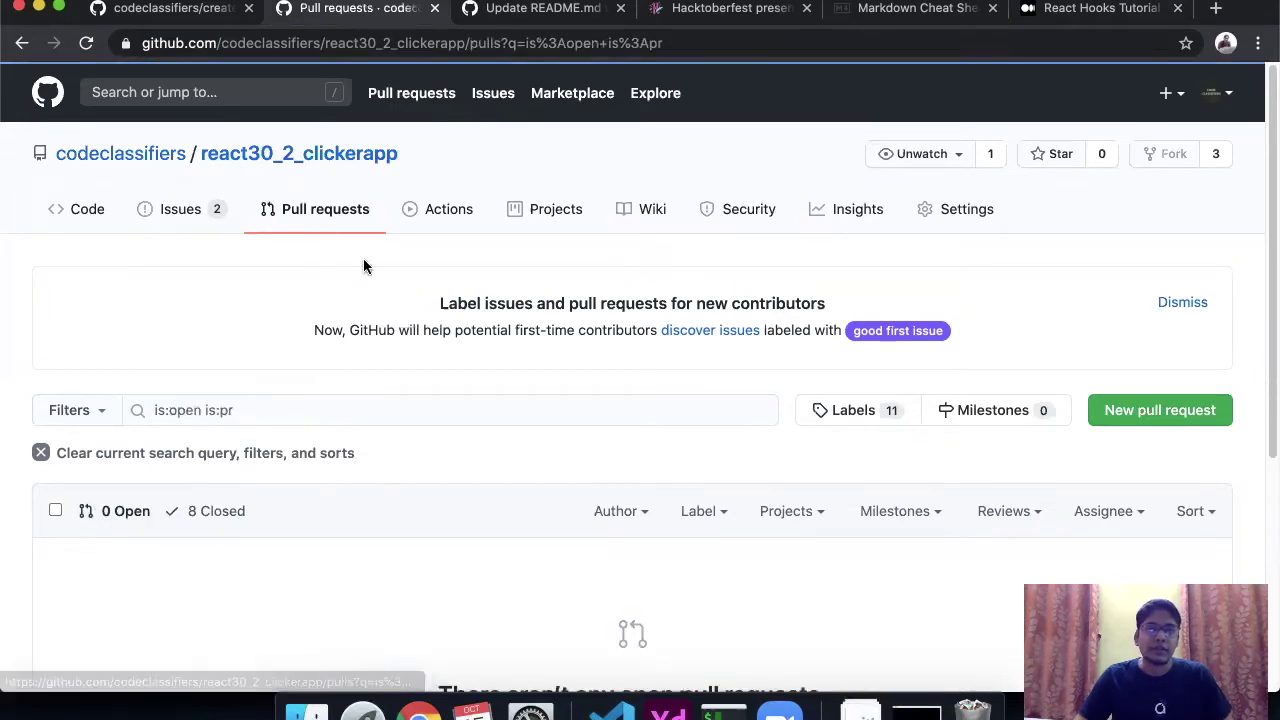
{"action": "left_click", "coordinate": [220, 214]}
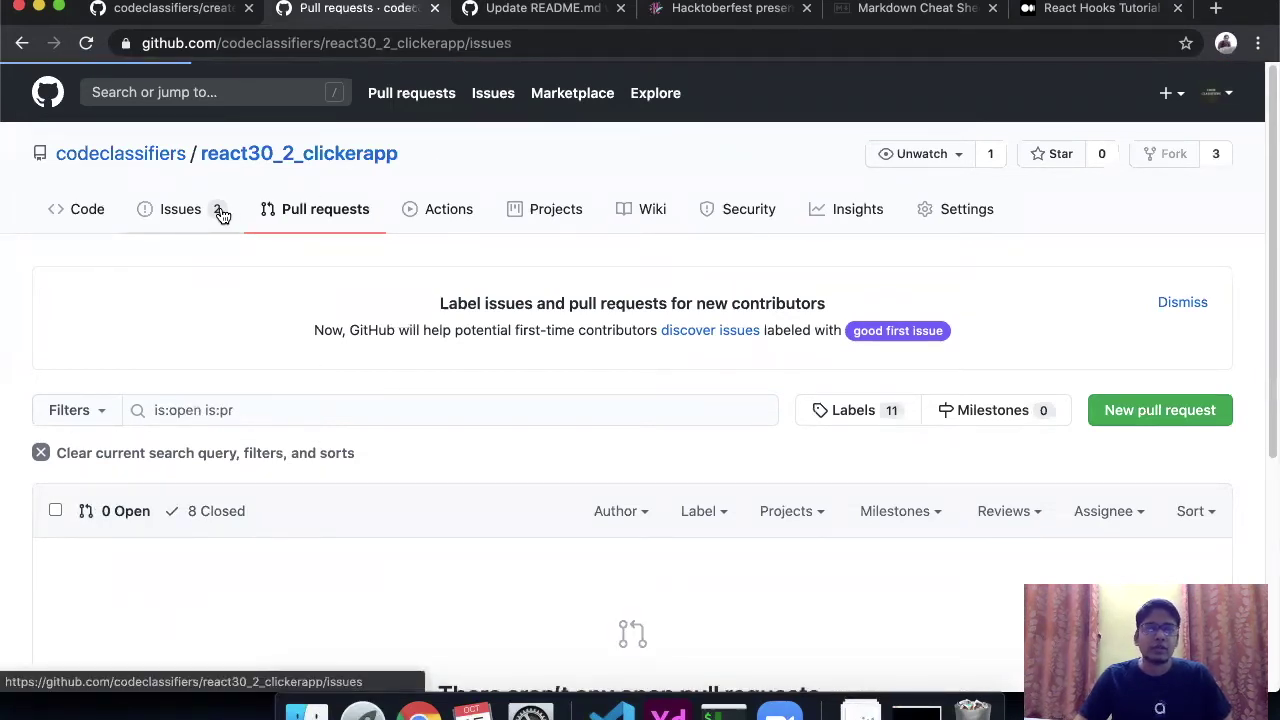
{"action": "left_click", "coordinate": [300, 216]}
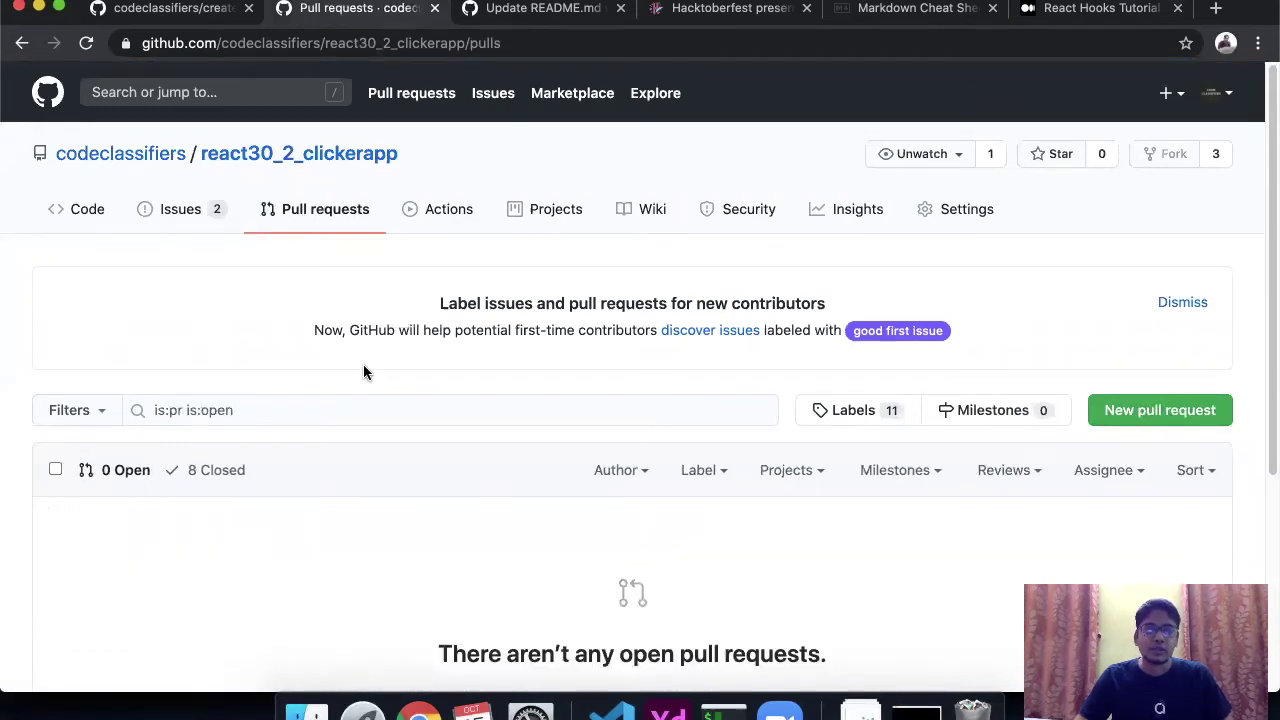
Step: Open merged pull request #7 from the closed pull requests, look over its conversation, and go back to the closed list
{"action": "scroll", "coordinate": [363, 372], "scroll_direction": "down", "scroll_amount": 2}
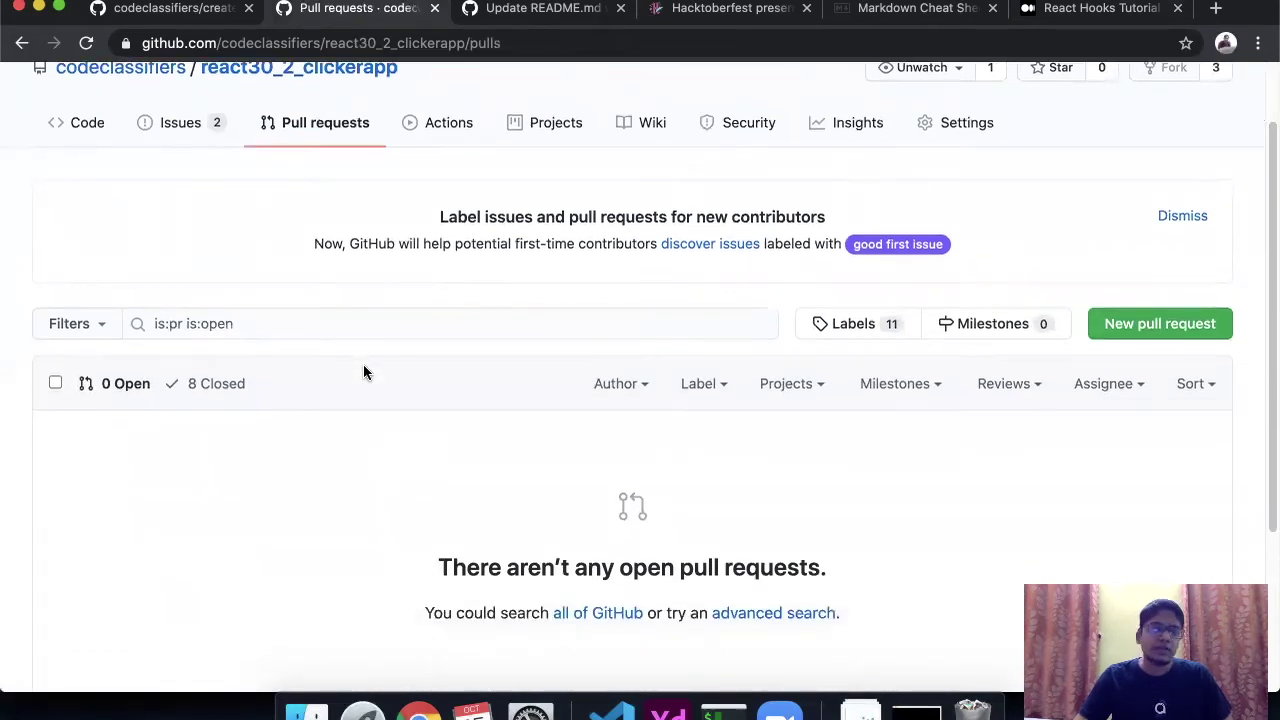
{"action": "scroll", "coordinate": [363, 372], "scroll_direction": "down", "scroll_amount": 1}
{"action": "left_click", "coordinate": [217, 338]}
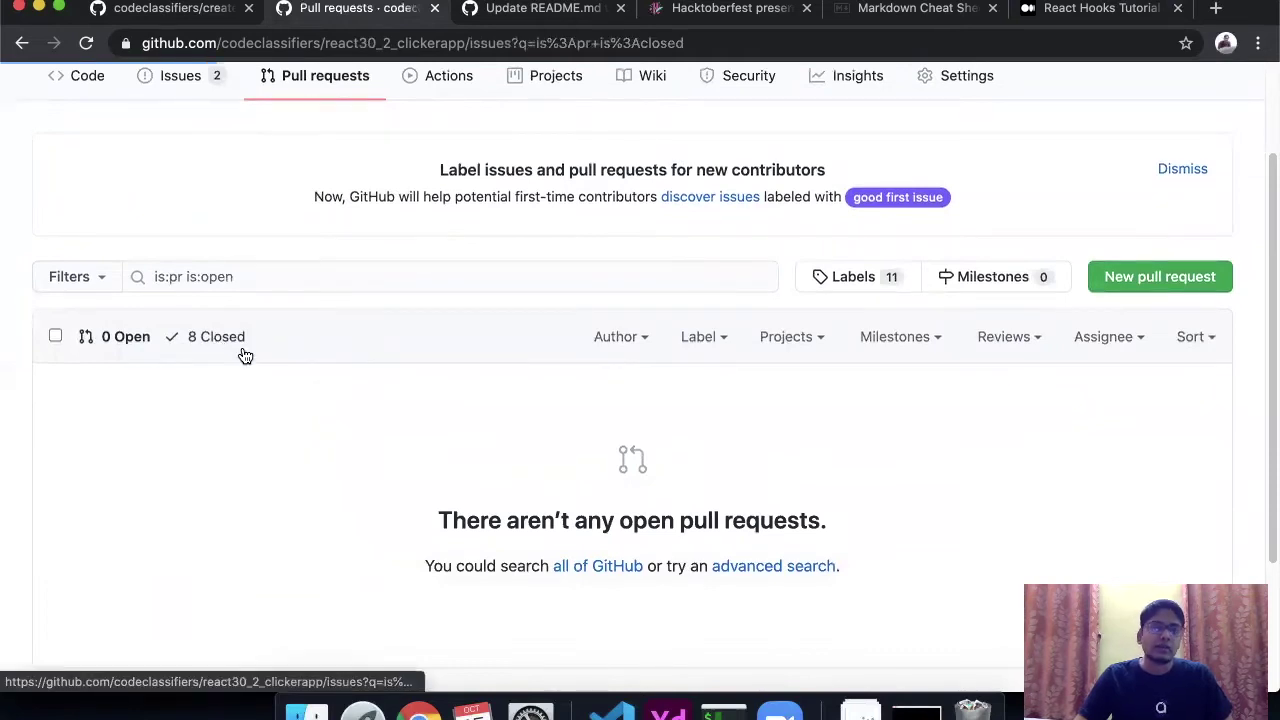
{"action": "scroll", "coordinate": [301, 370], "scroll_direction": "down", "scroll_amount": 7}
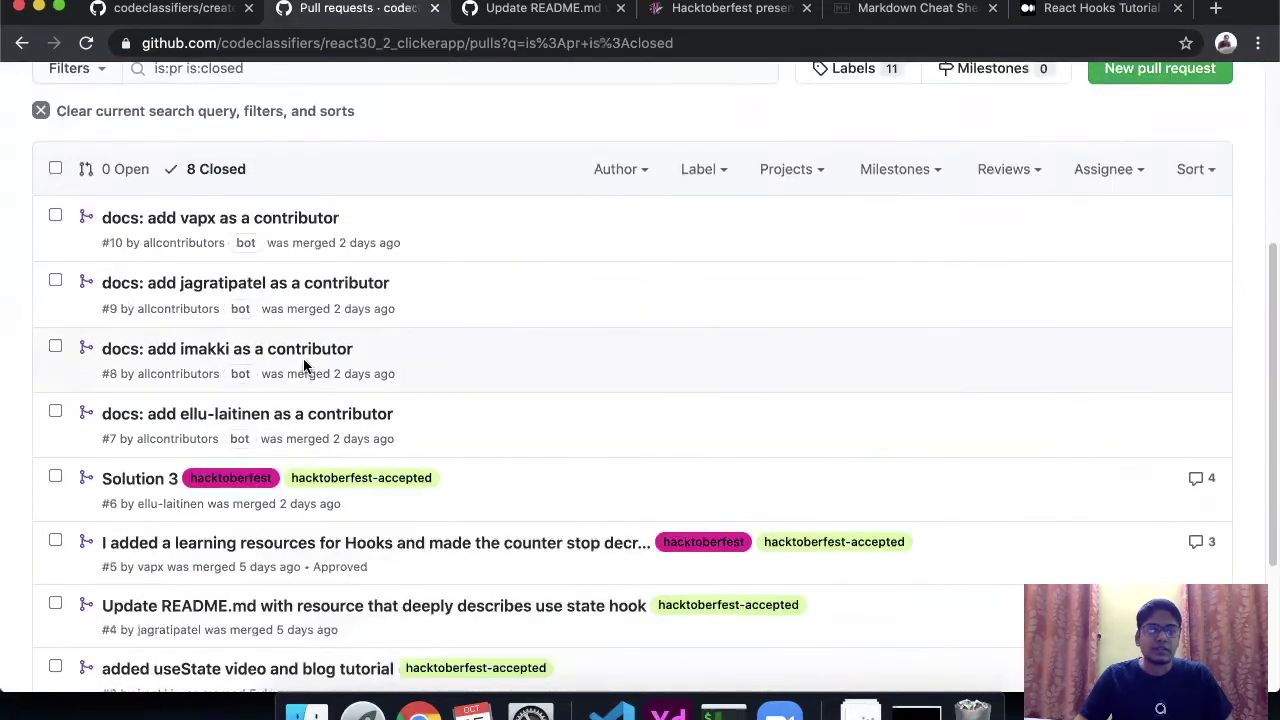
{"action": "mouse_move", "coordinate": [284, 422]}
{"action": "left_click", "coordinate": [187, 419]}
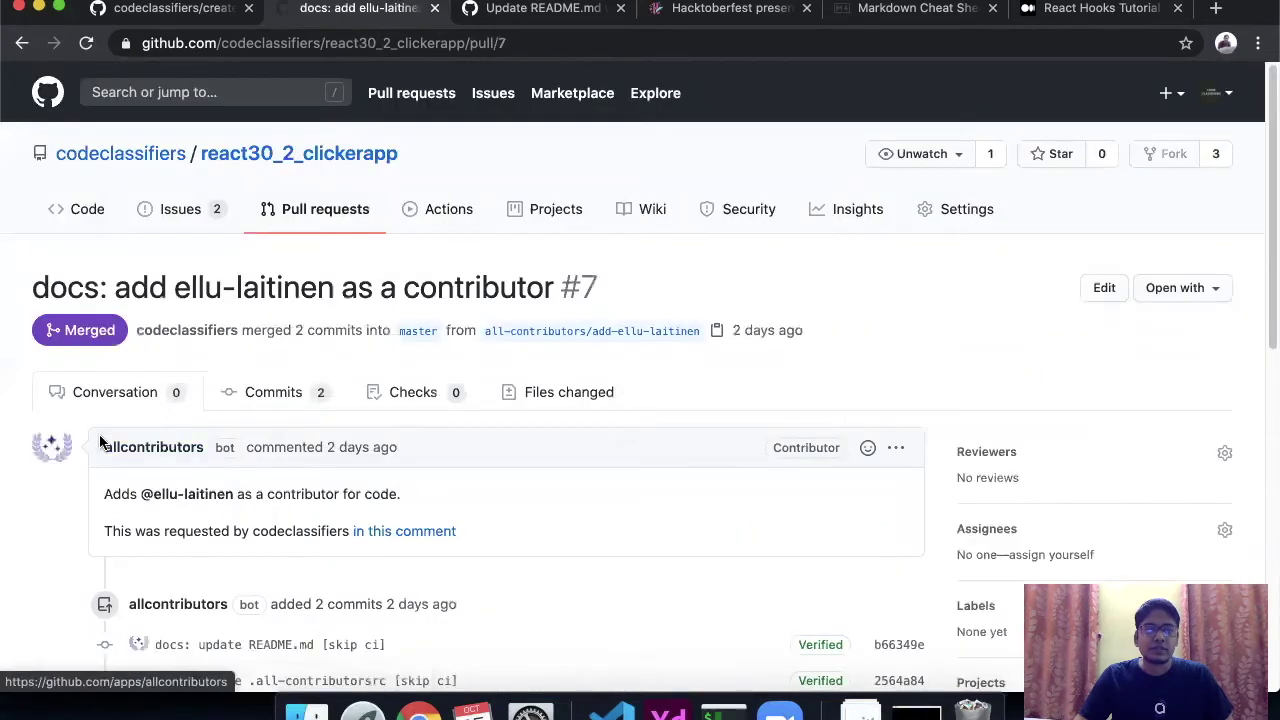
{"action": "scroll", "coordinate": [115, 460], "scroll_direction": "down", "scroll_amount": 1}
{"action": "scroll", "coordinate": [37, 480], "scroll_direction": "down", "scroll_amount": 1}
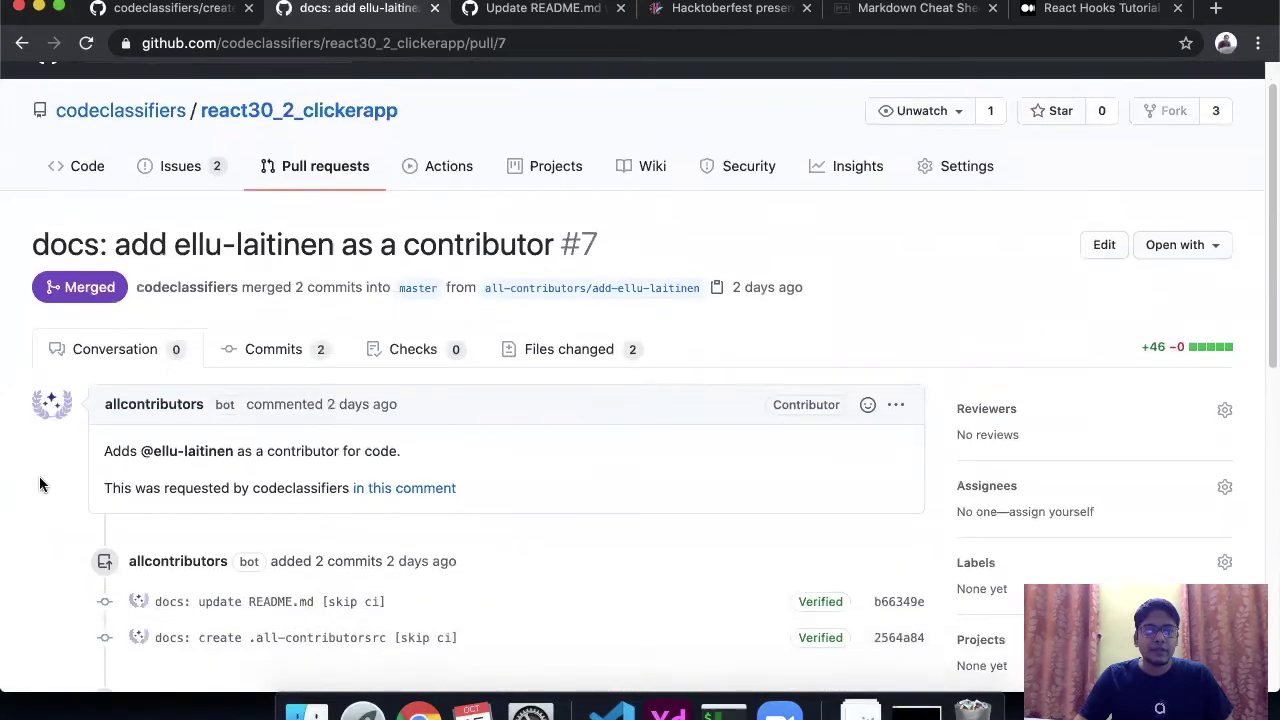
{"action": "left_click", "coordinate": [22, 43]}
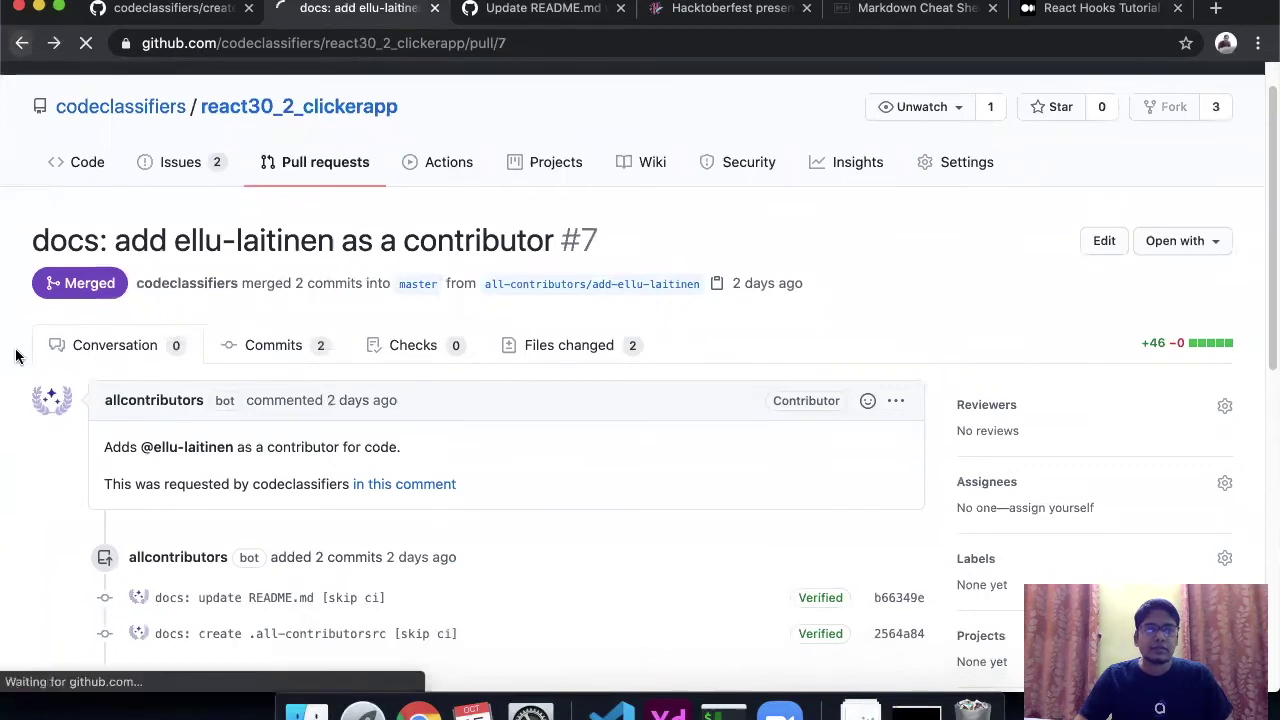
{"action": "scroll", "coordinate": [23, 391], "scroll_direction": "down", "scroll_amount": 1}
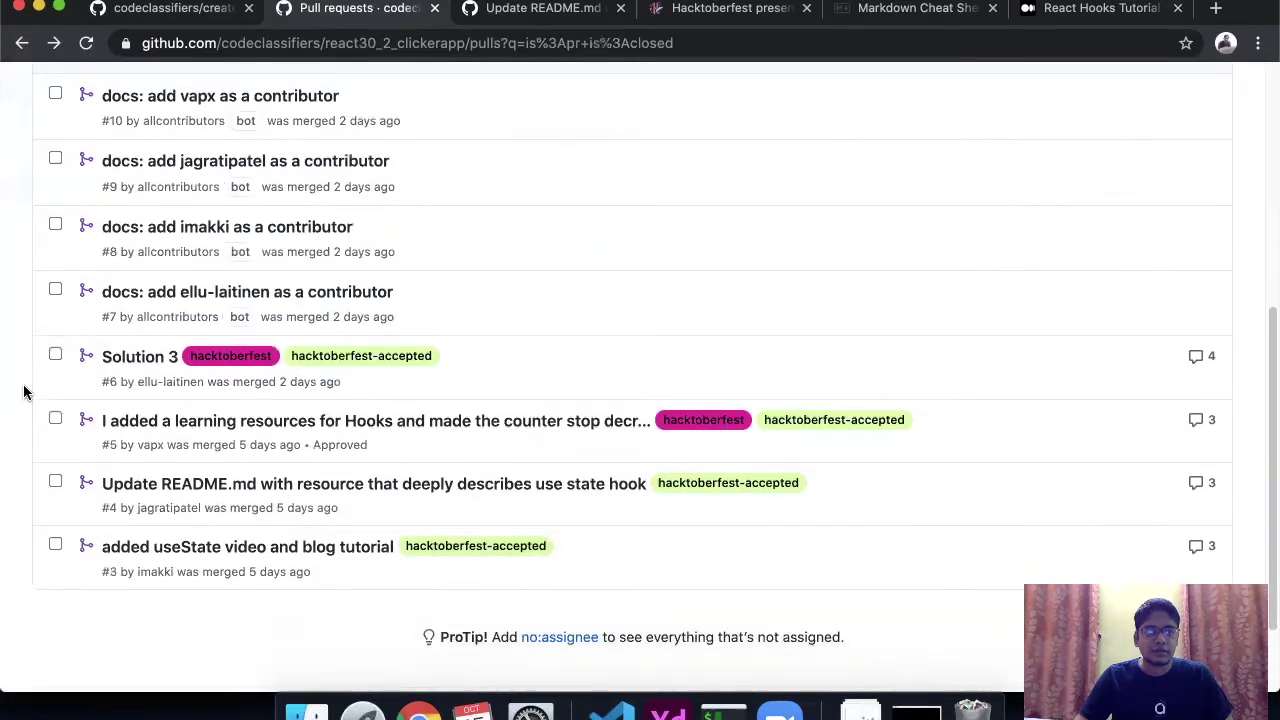
Step: Open pull request #5 about the Hooks learning resources and review its title, hacktoberfest labels and owner comments
{"action": "left_click", "coordinate": [183, 421]}
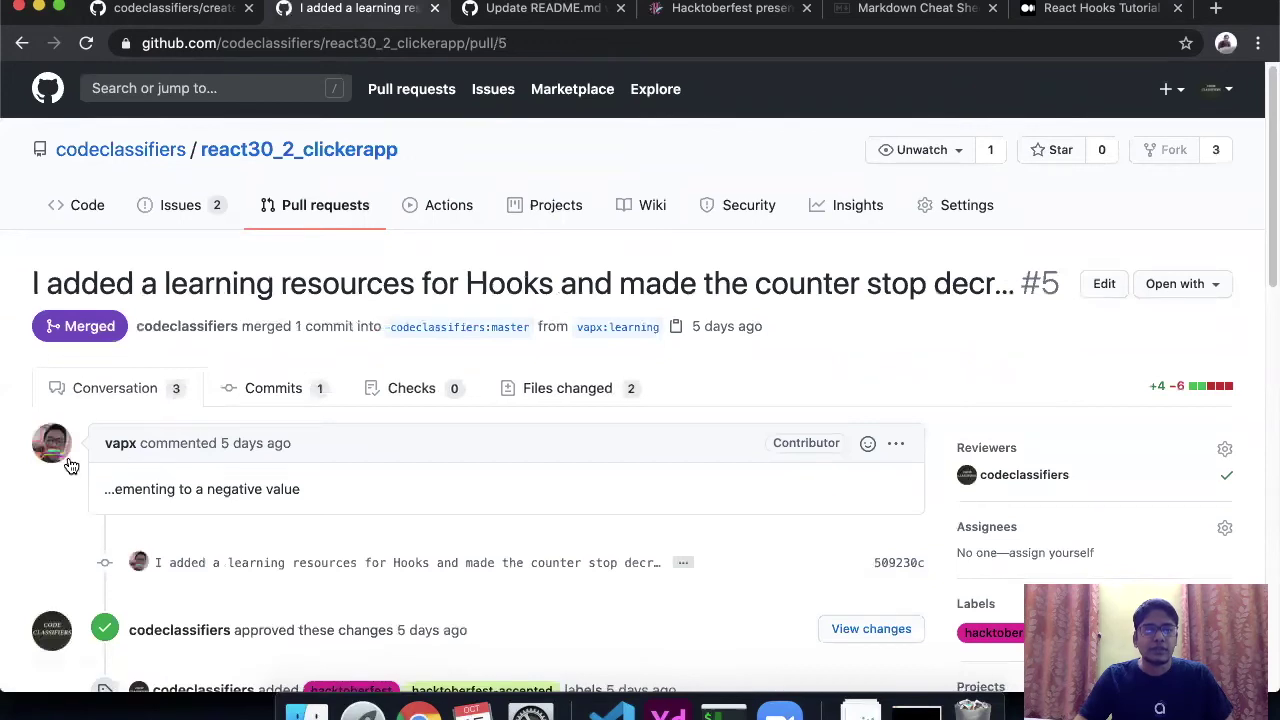
{"action": "left_click_drag", "start_coordinate": [34, 283], "coordinate": [777, 330]}
{"action": "scroll", "coordinate": [417, 526], "scroll_direction": "down", "scroll_amount": 3}
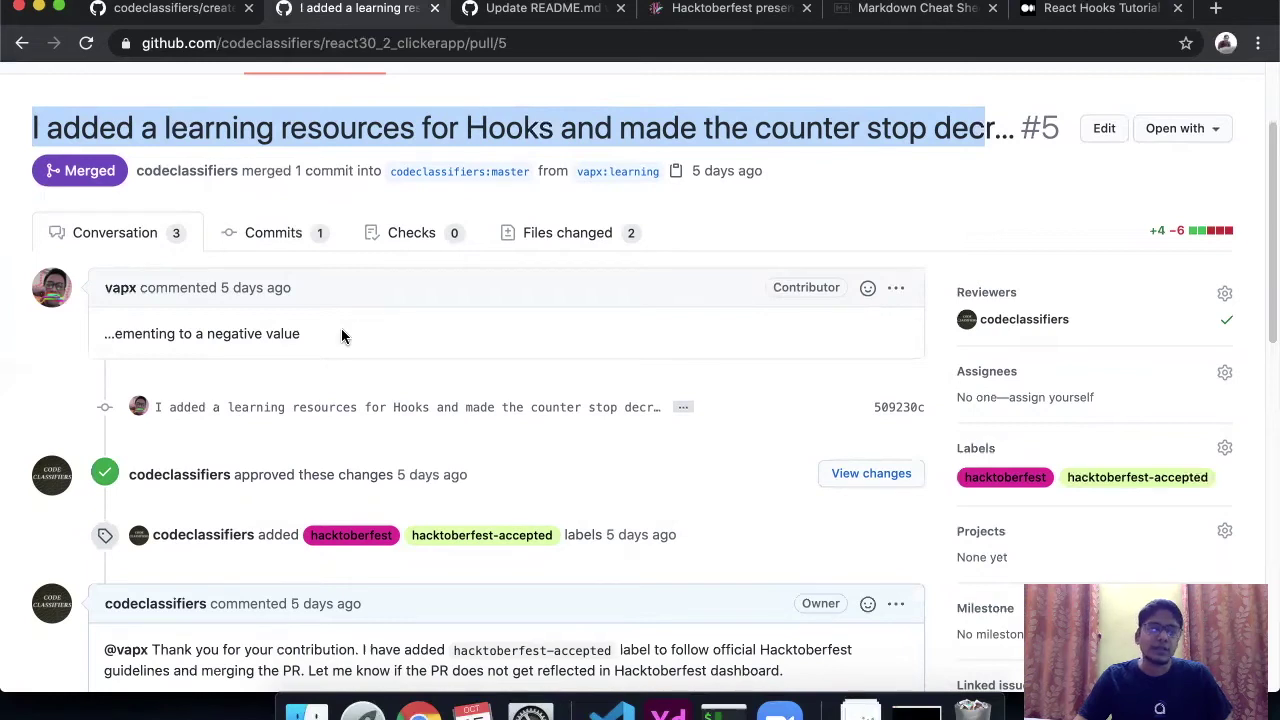
{"action": "scroll", "coordinate": [392, 448], "scroll_direction": "down", "scroll_amount": 1}
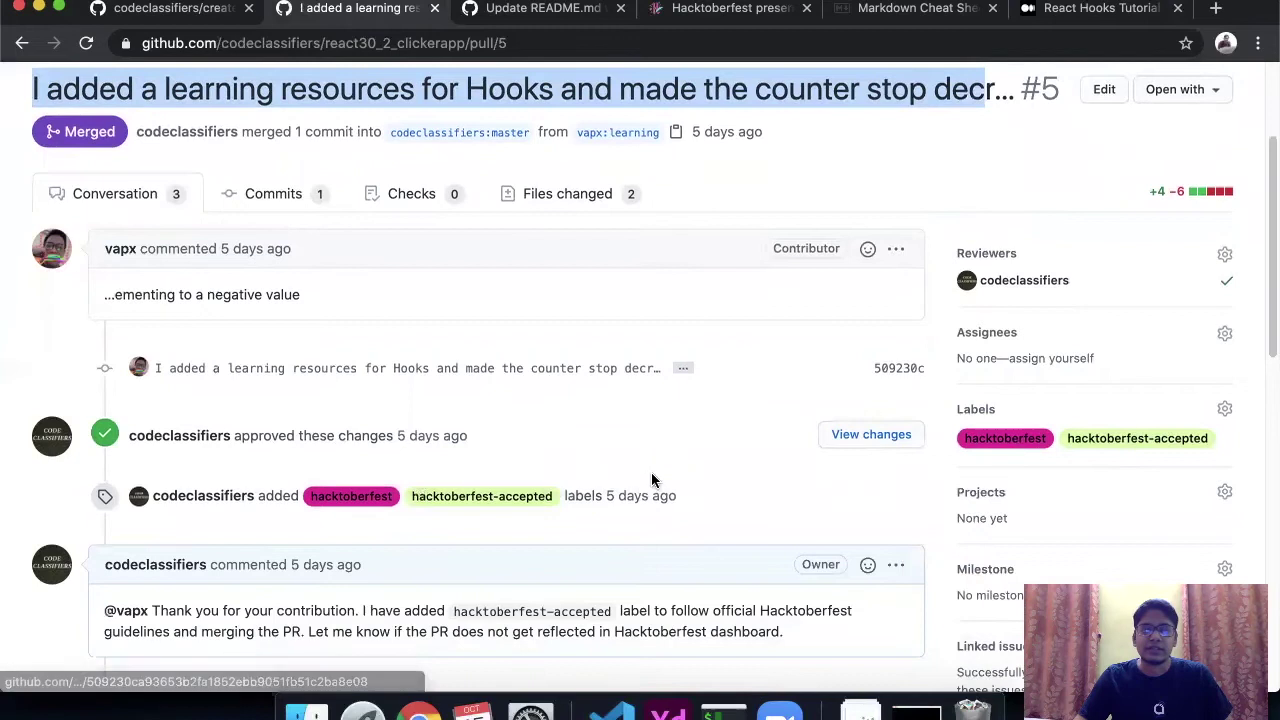
{"action": "scroll", "coordinate": [658, 492], "scroll_direction": "down", "scroll_amount": 1}
{"action": "scroll", "coordinate": [658, 492], "scroll_direction": "down", "scroll_amount": 3}
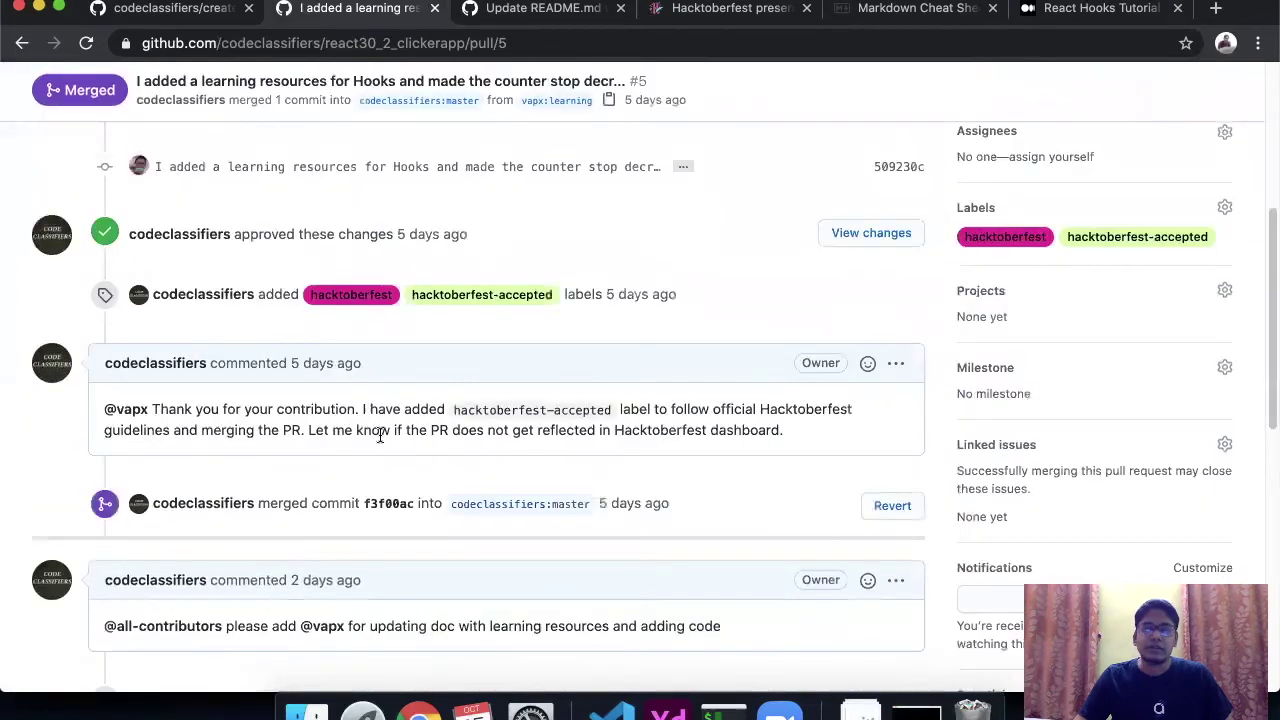
Step: Read the owner's merge comment and the all-contributors request in the conversation of pull request #5
{"action": "scroll", "coordinate": [378, 445], "scroll_direction": "down", "scroll_amount": 5}
{"action": "scroll", "coordinate": [353, 420], "scroll_direction": "up", "scroll_amount": 2}
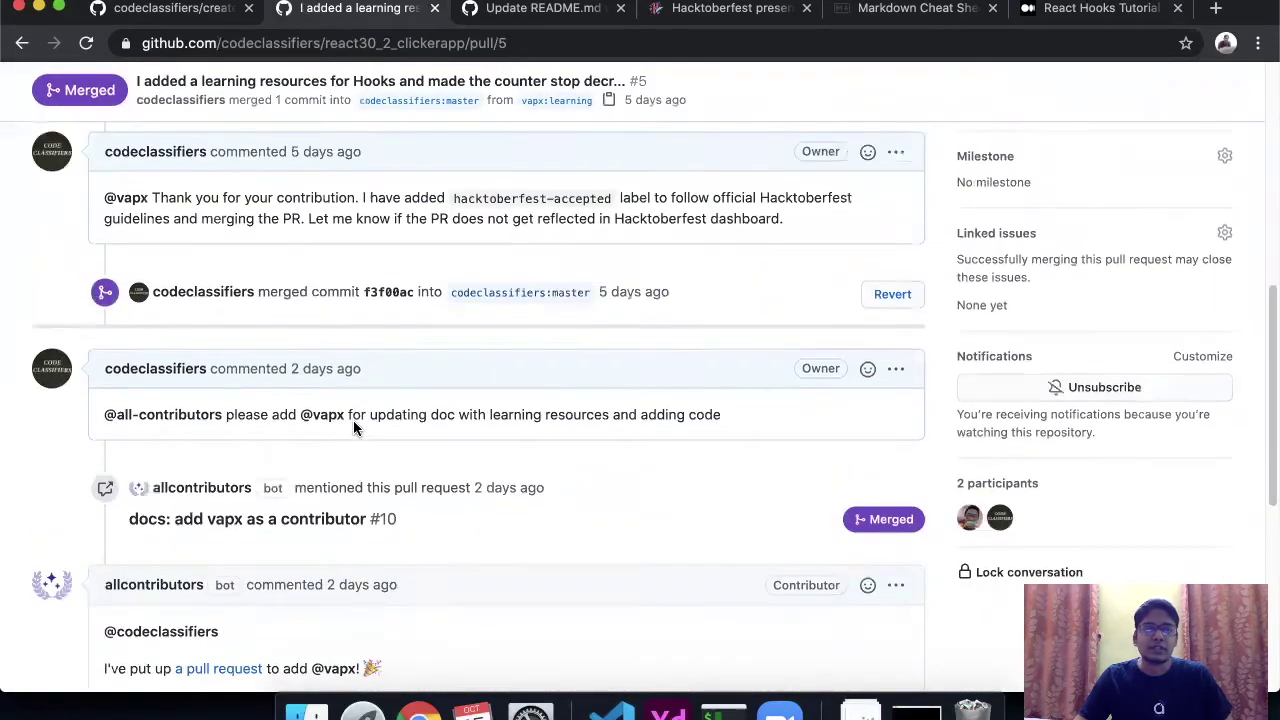
{"action": "scroll", "coordinate": [383, 460], "scroll_direction": "up", "scroll_amount": 1}
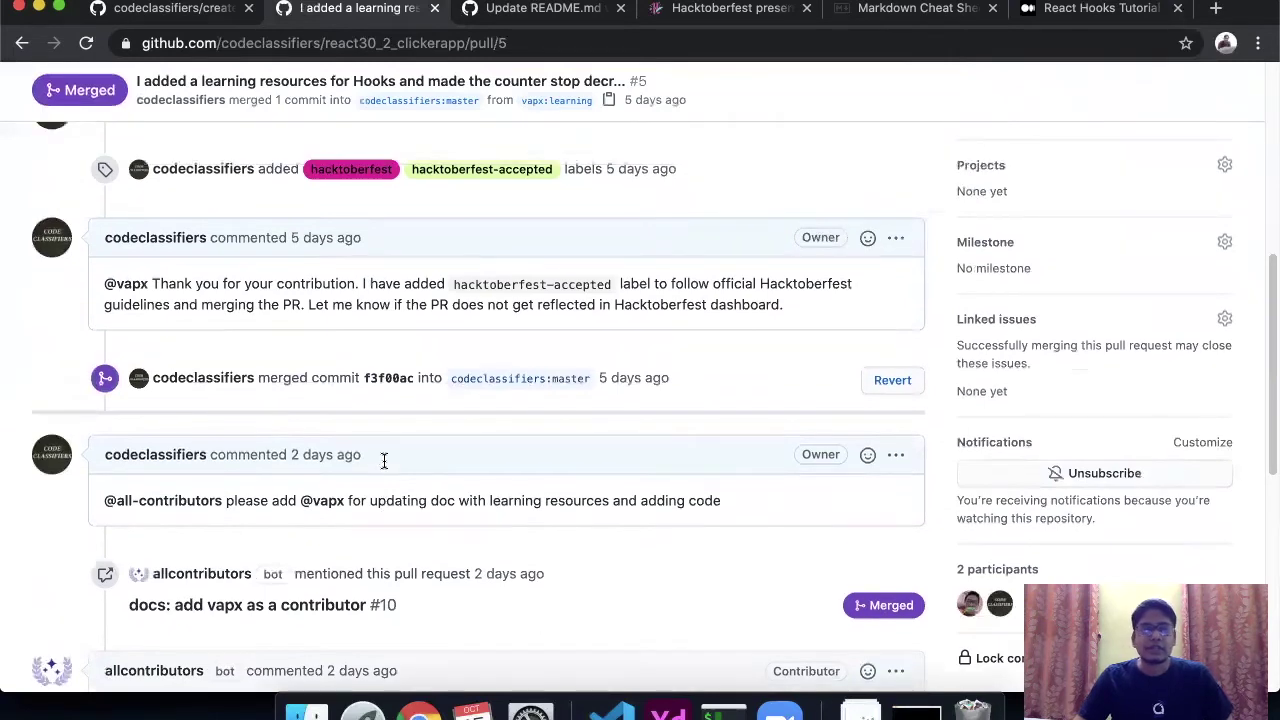
{"action": "scroll", "coordinate": [384, 467], "scroll_direction": "down", "scroll_amount": 1}
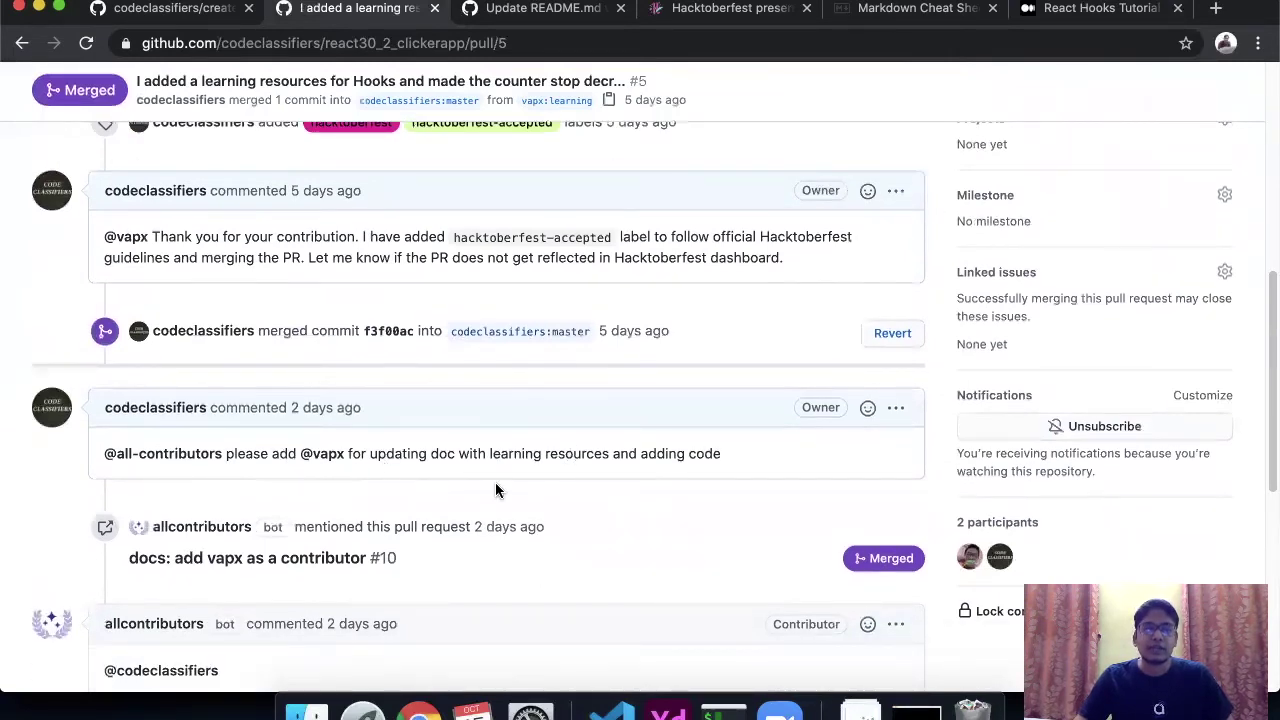
{"action": "scroll", "coordinate": [490, 485], "scroll_direction": "up", "scroll_amount": 10}
Step: Return to the react30_2_clickerapp main page and look over the README's Contributors section and learning resources
{"action": "left_click", "coordinate": [81, 230]}
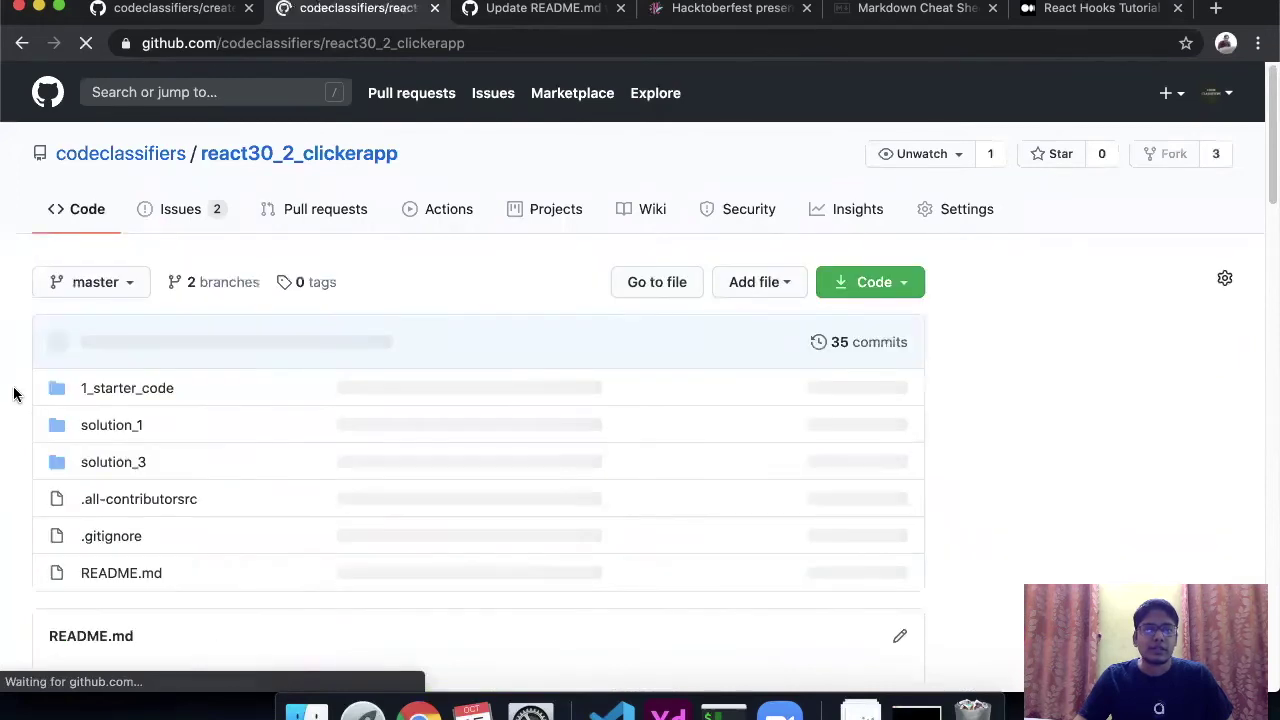
{"action": "scroll", "coordinate": [14, 393], "scroll_direction": "down", "scroll_amount": 20}
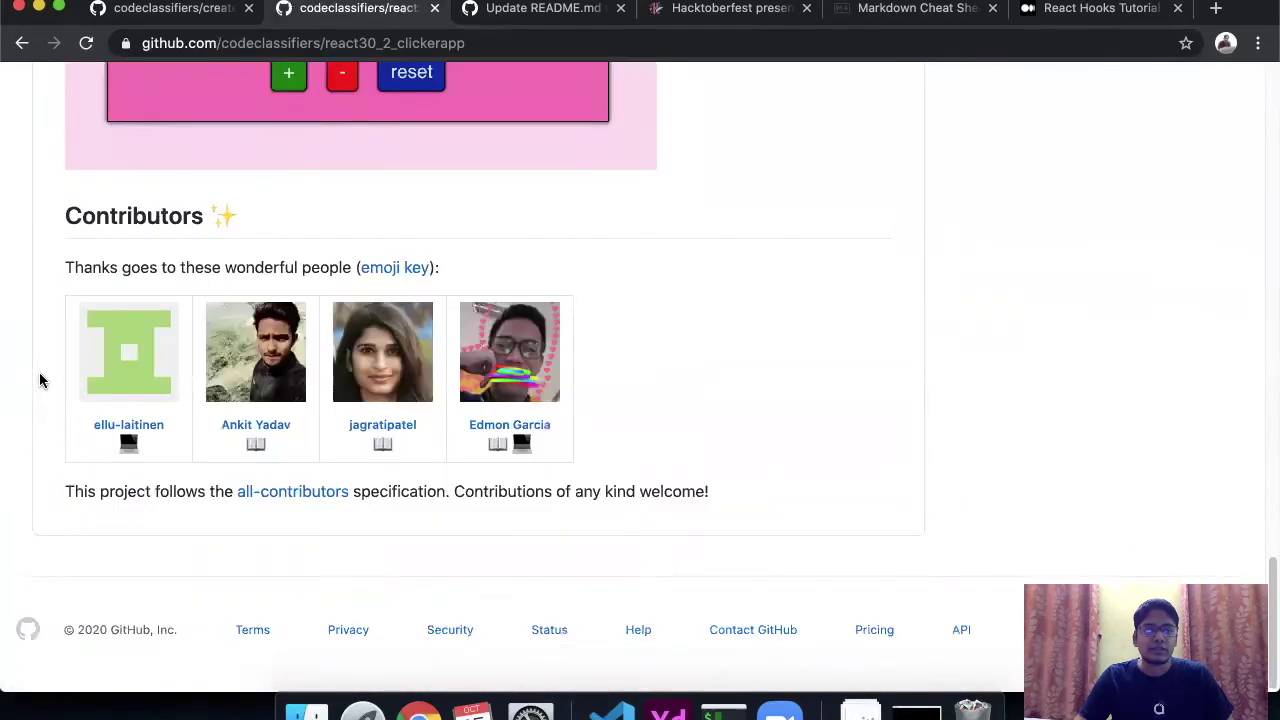
{"action": "scroll", "coordinate": [748, 390], "scroll_direction": "up", "scroll_amount": 20}
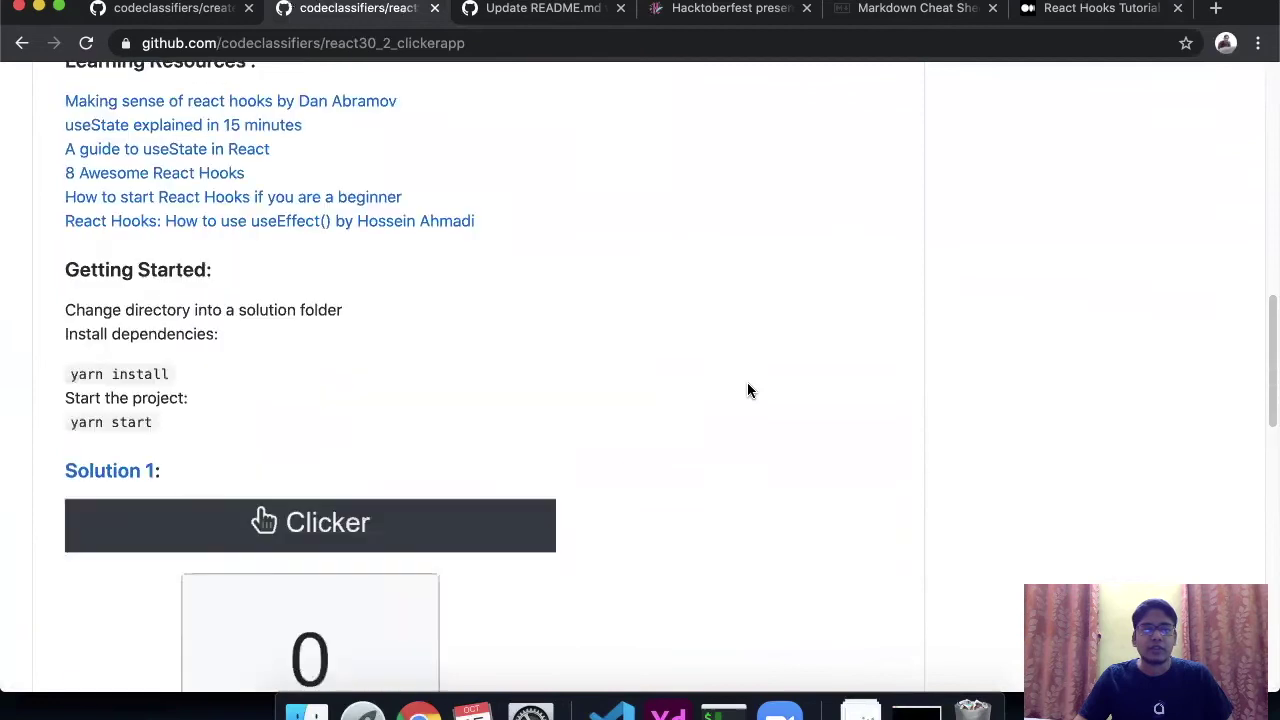
{"action": "scroll", "coordinate": [748, 390], "scroll_direction": "up", "scroll_amount": 5}
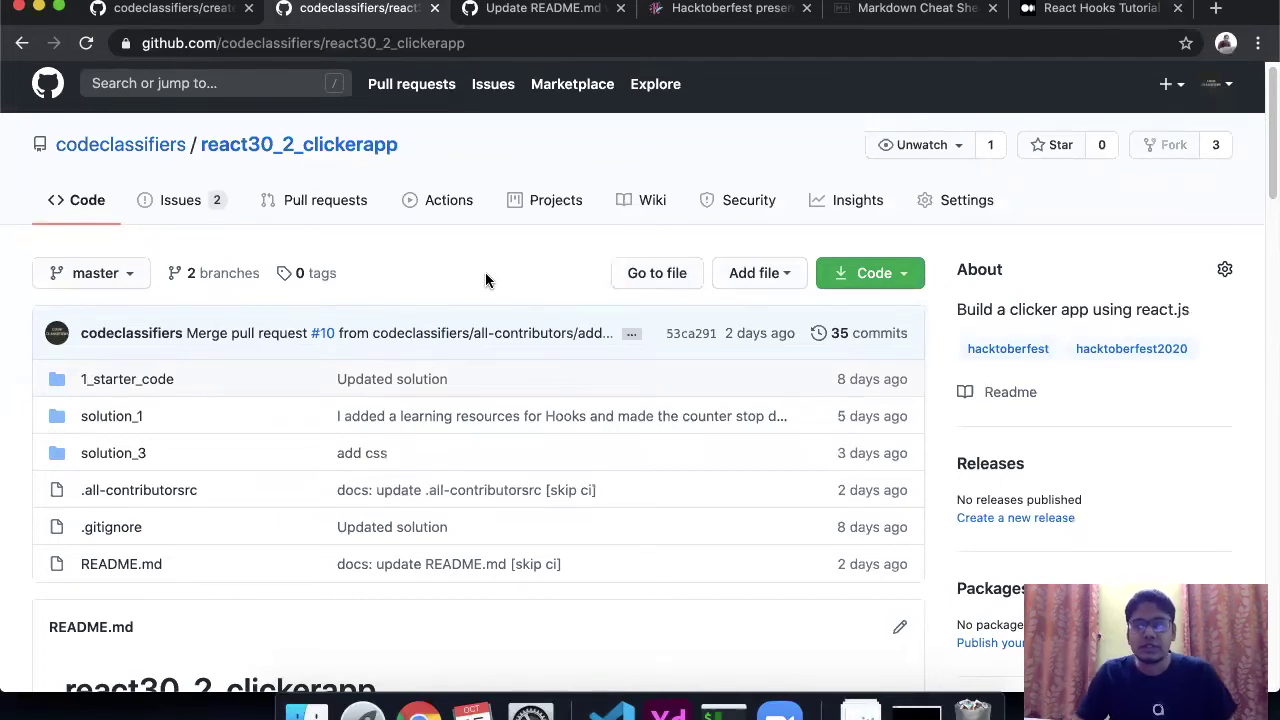
Step: Open the issue "Build your own variation of clicker app" from the repository's open issues
{"action": "left_click", "coordinate": [183, 208]}
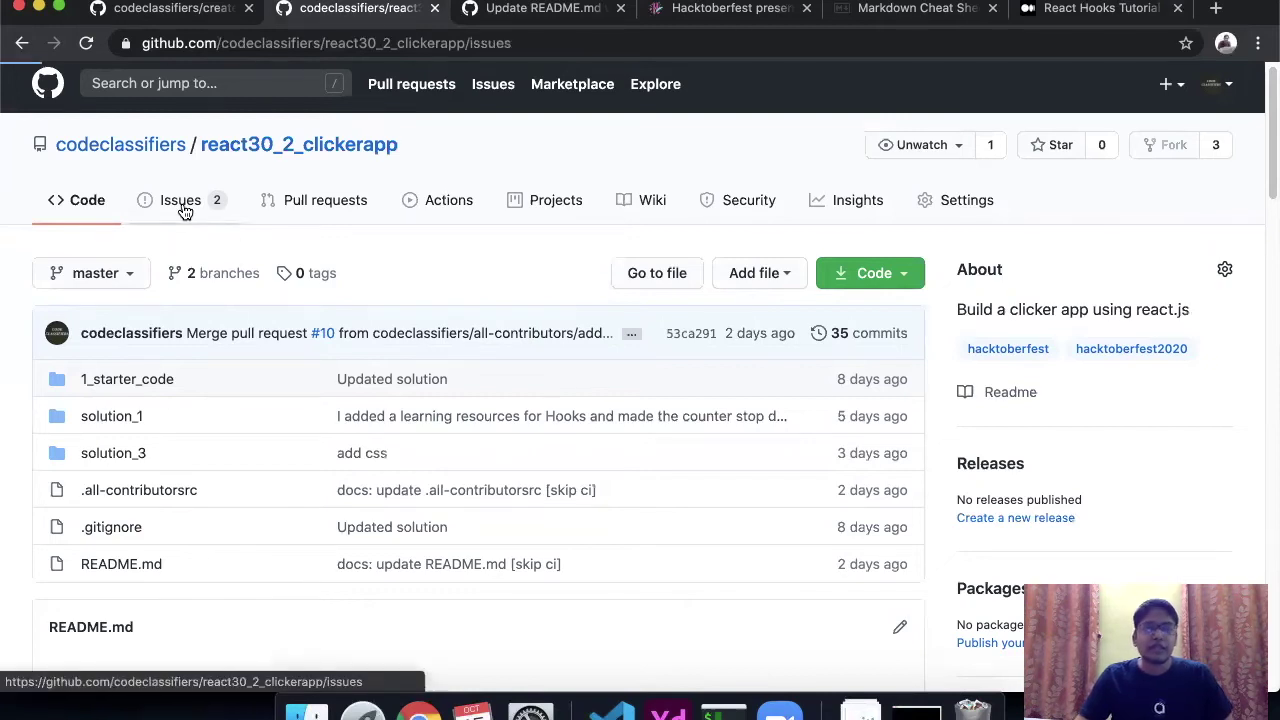
{"action": "scroll", "coordinate": [285, 286], "scroll_direction": "down", "scroll_amount": 2}
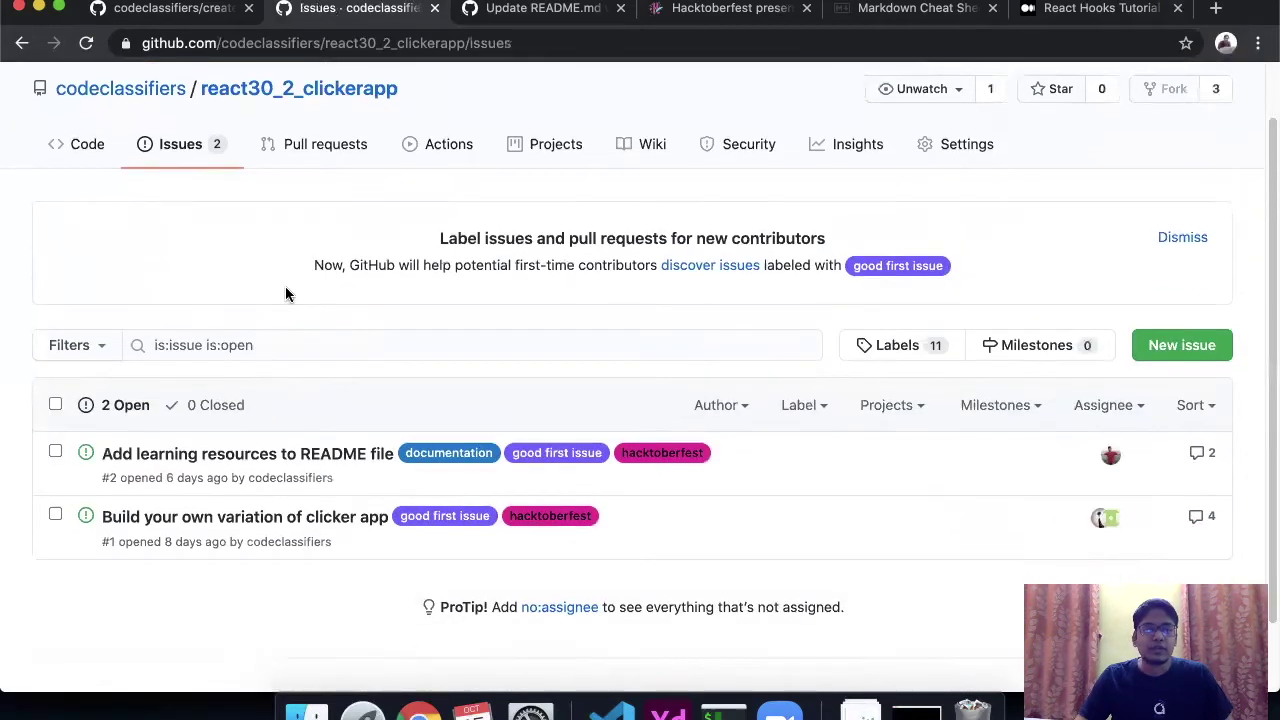
{"action": "left_click", "coordinate": [297, 471]}
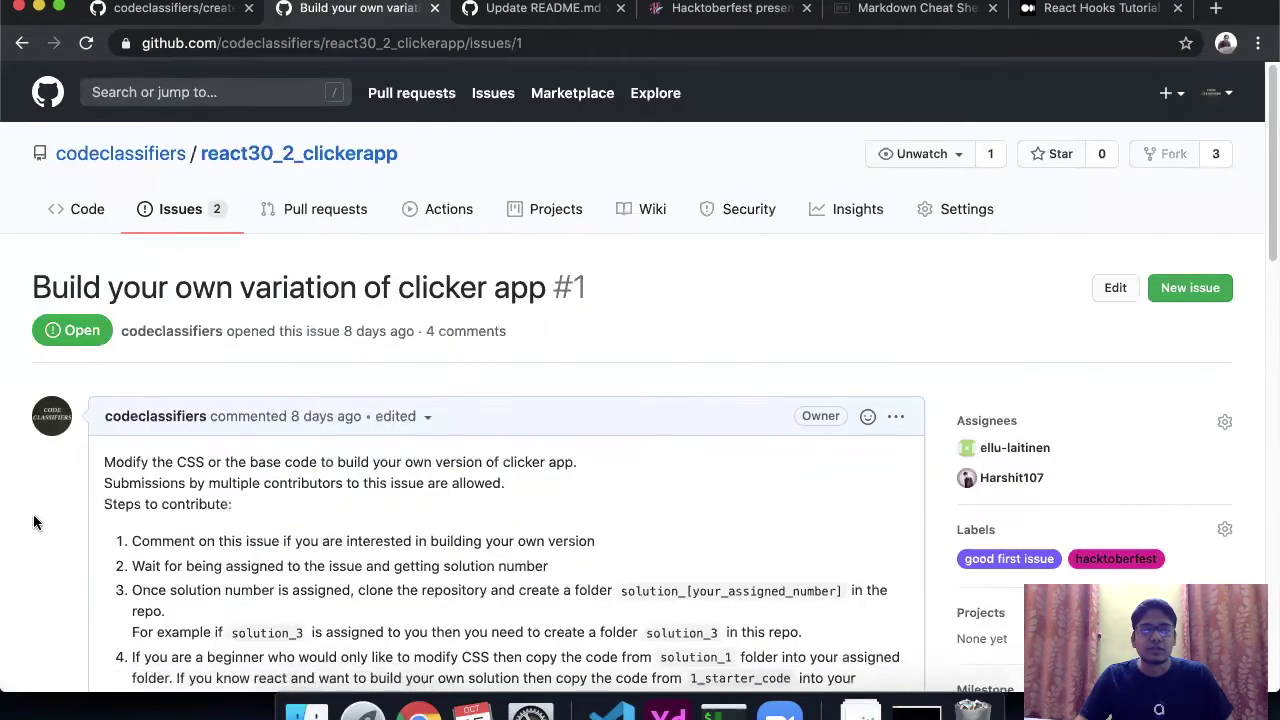
Step: Open the solution_1 folder in the repository's code and look over its files and README
{"action": "left_click", "coordinate": [77, 212]}
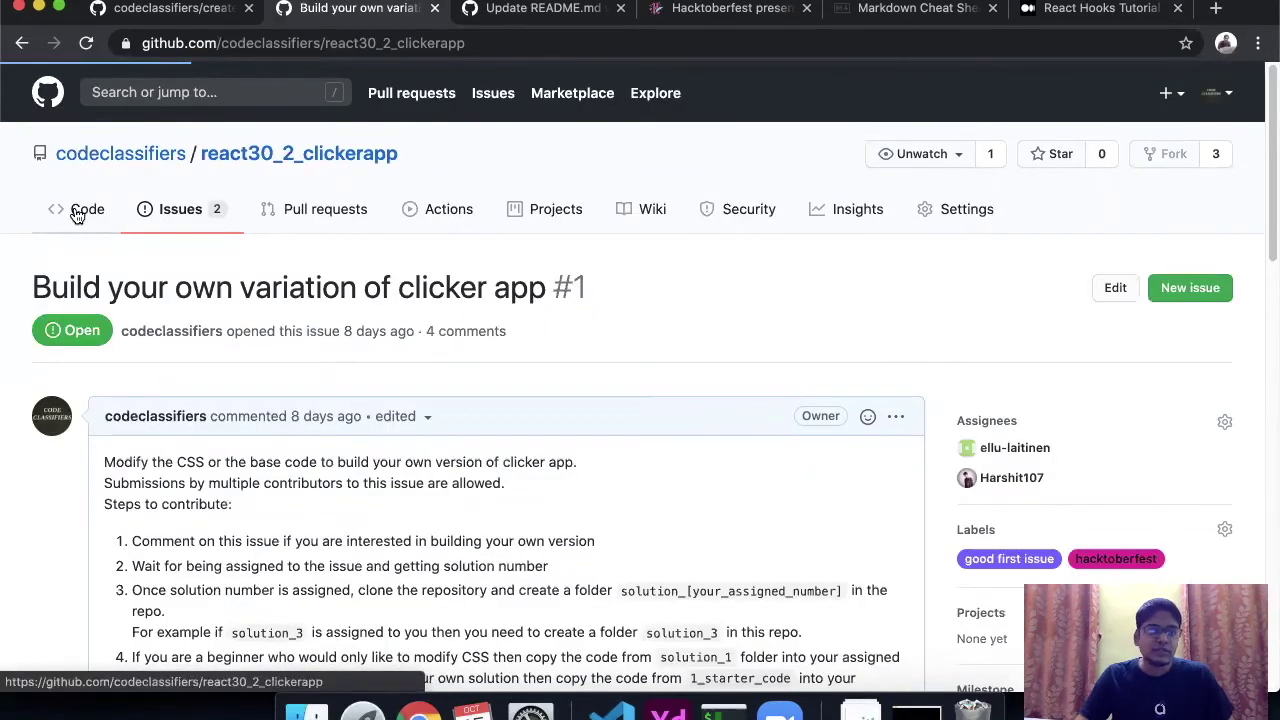
{"action": "left_click", "coordinate": [137, 431]}
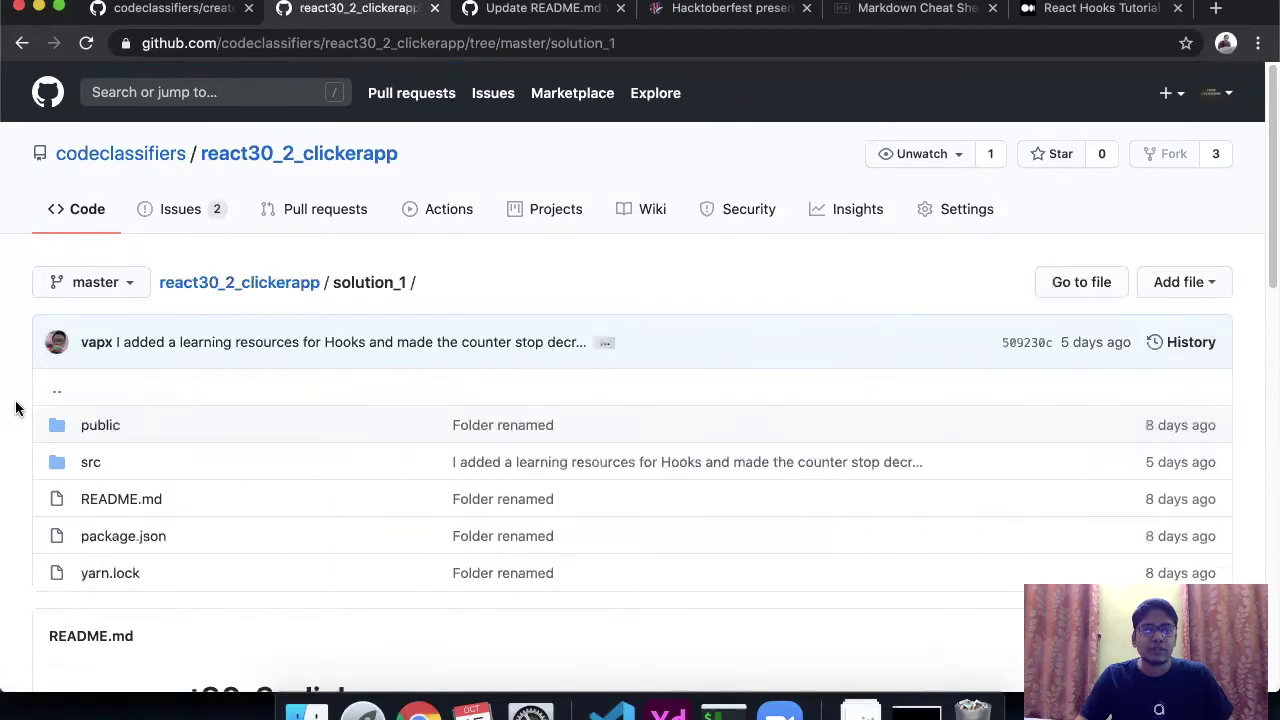
{"action": "scroll", "coordinate": [32, 421], "scroll_direction": "down", "scroll_amount": 2}
{"action": "scroll", "coordinate": [32, 421], "scroll_direction": "down", "scroll_amount": 4}
{"action": "scroll", "coordinate": [32, 421], "scroll_direction": "up", "scroll_amount": 5}
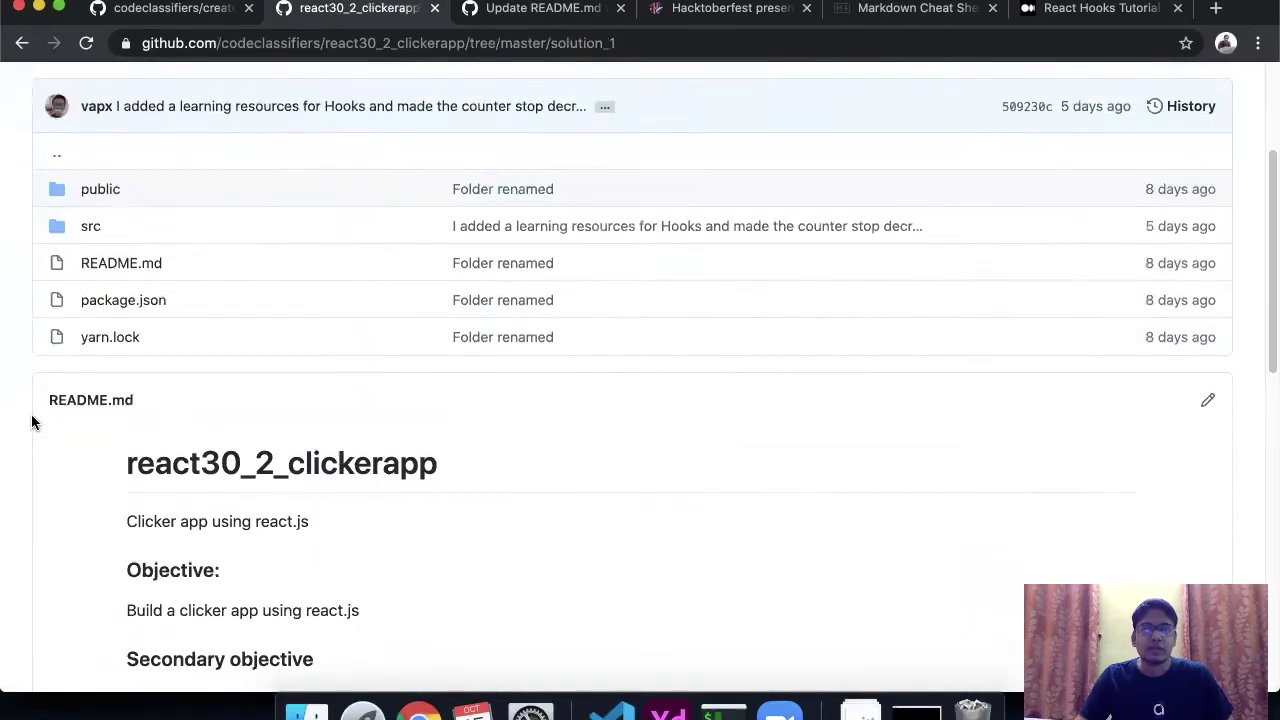
{"action": "scroll", "coordinate": [24, 408], "scroll_direction": "down", "scroll_amount": 4}
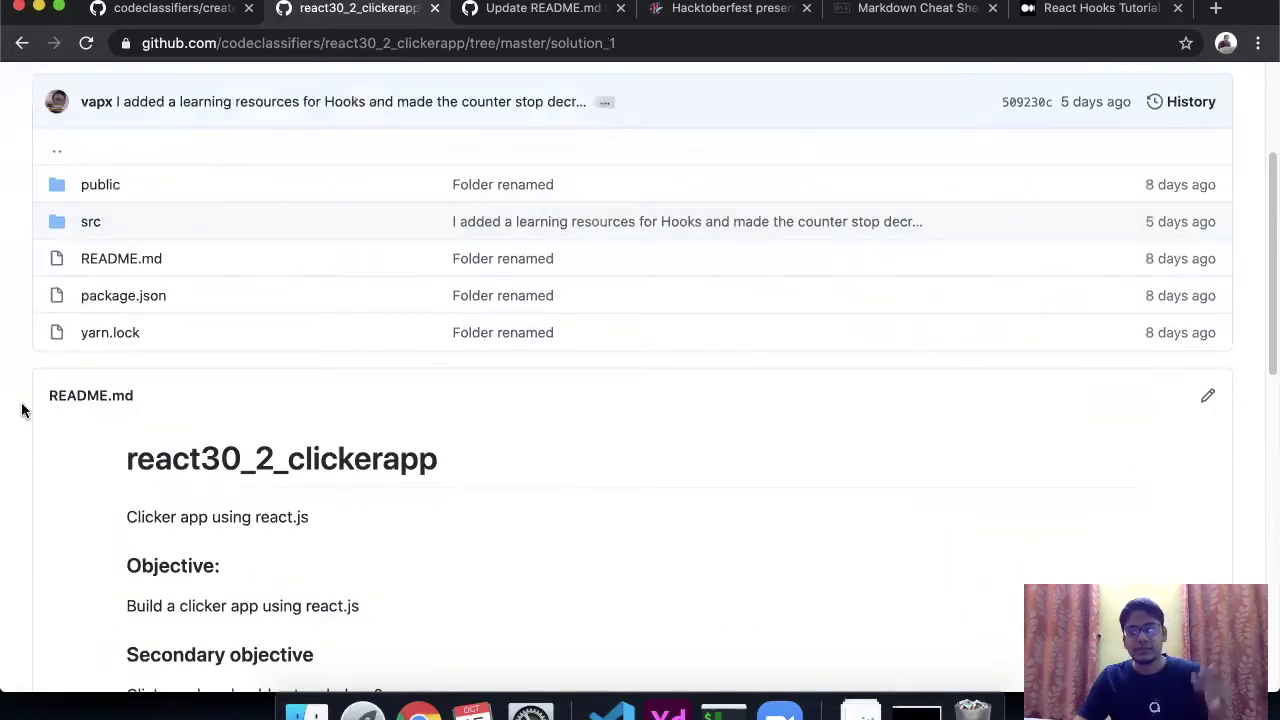
{"action": "scroll", "coordinate": [24, 408], "scroll_direction": "up", "scroll_amount": 5}
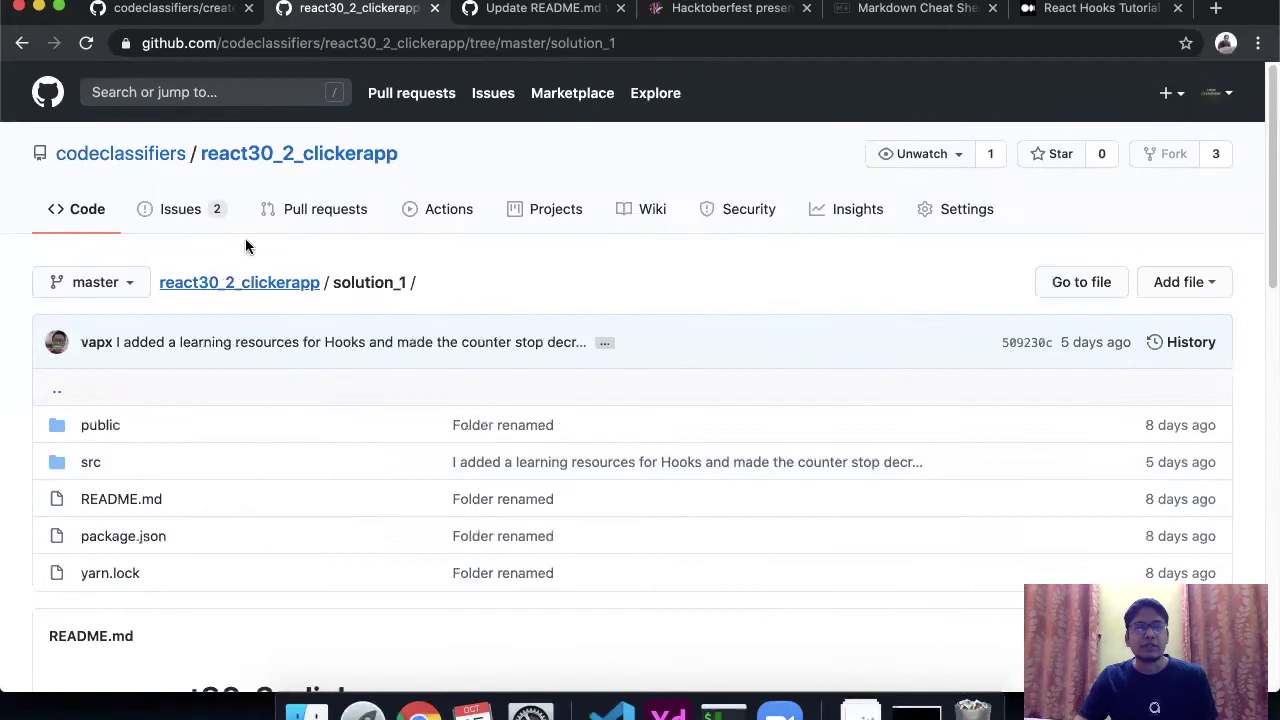
Step: Go back to the repository root and view the Solution 1 clicker demo in the README
{"action": "left_click", "coordinate": [249, 168]}
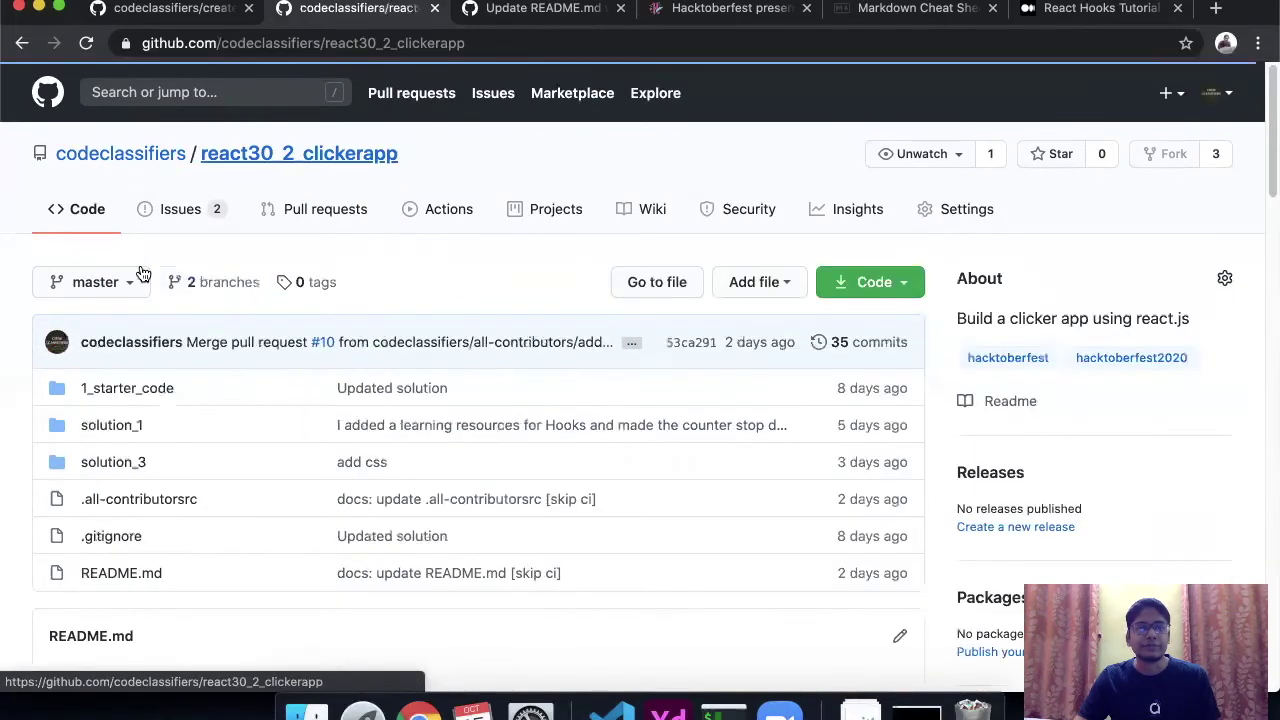
{"action": "scroll", "coordinate": [63, 451], "scroll_direction": "down", "scroll_amount": 20}
{"action": "scroll", "coordinate": [65, 455], "scroll_direction": "down", "scroll_amount": 3}
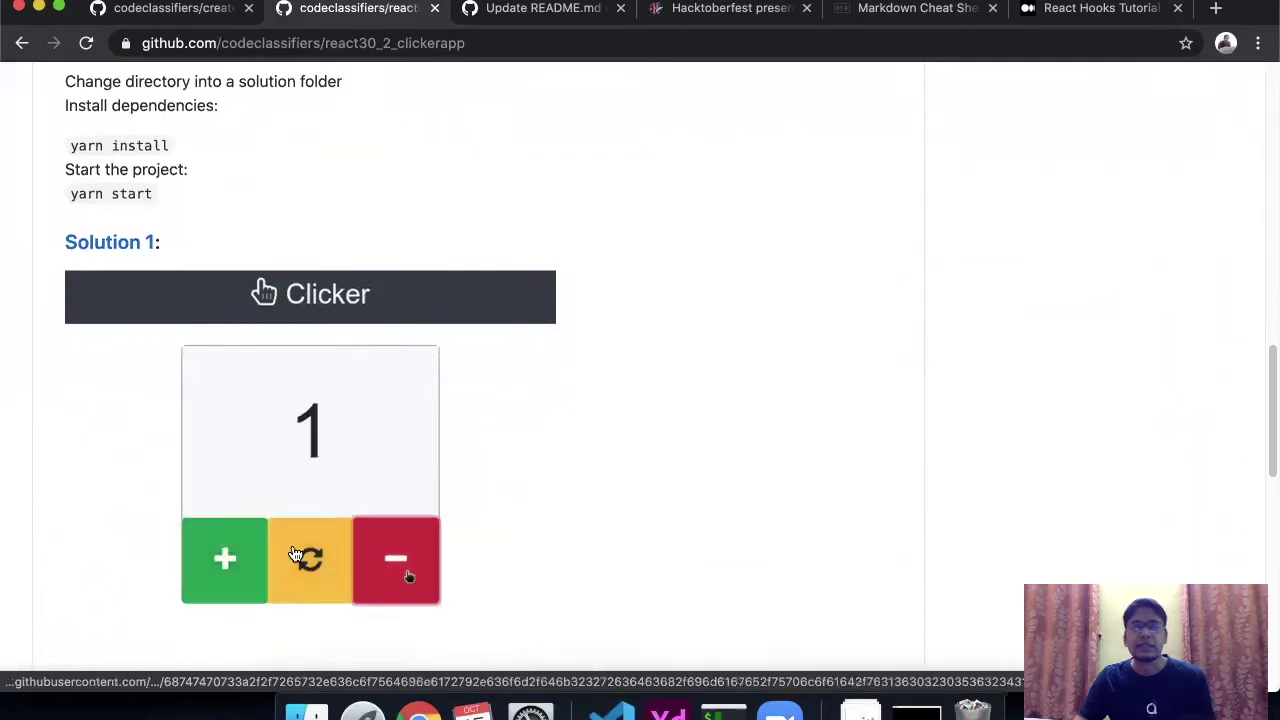
{"action": "scroll", "coordinate": [276, 280], "scroll_direction": "up", "scroll_amount": 20}
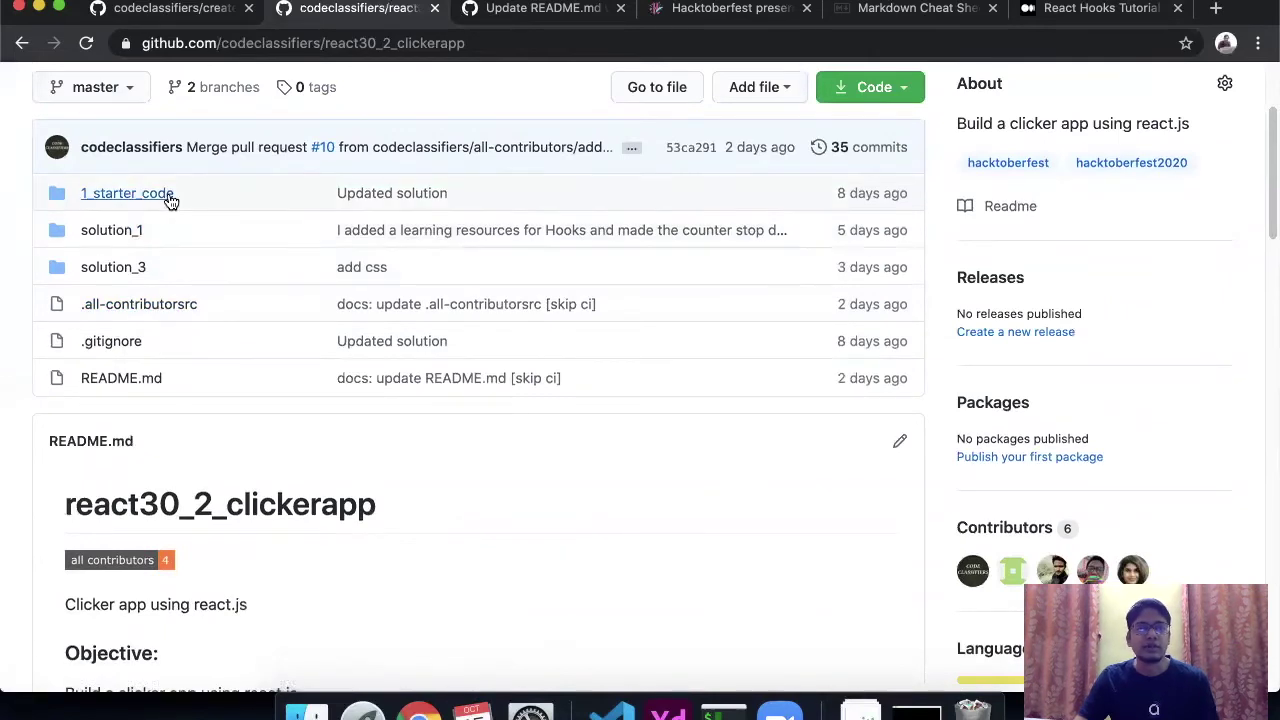
{"action": "scroll", "coordinate": [163, 230], "scroll_direction": "up", "scroll_amount": 5}
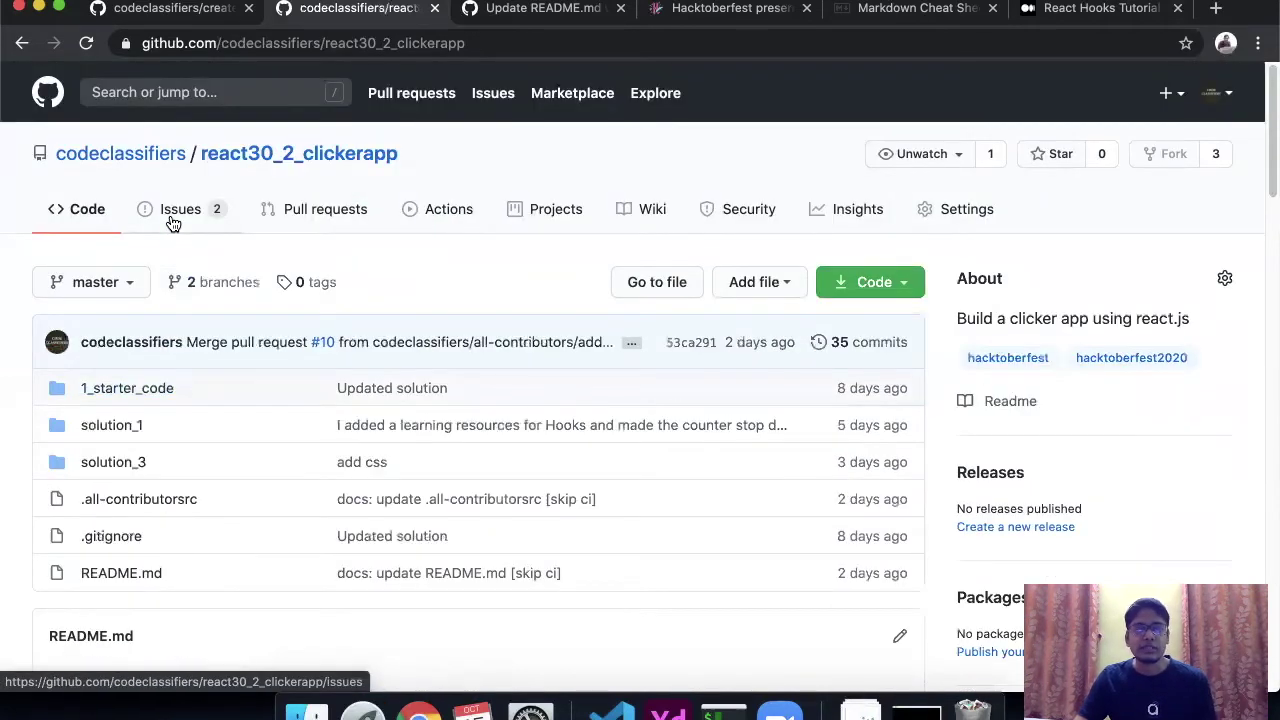
Step: Check the open issues list, then return to the repository's README and compare the Solution 1 and Solution 3 clicker demos
{"action": "left_click", "coordinate": [170, 221]}
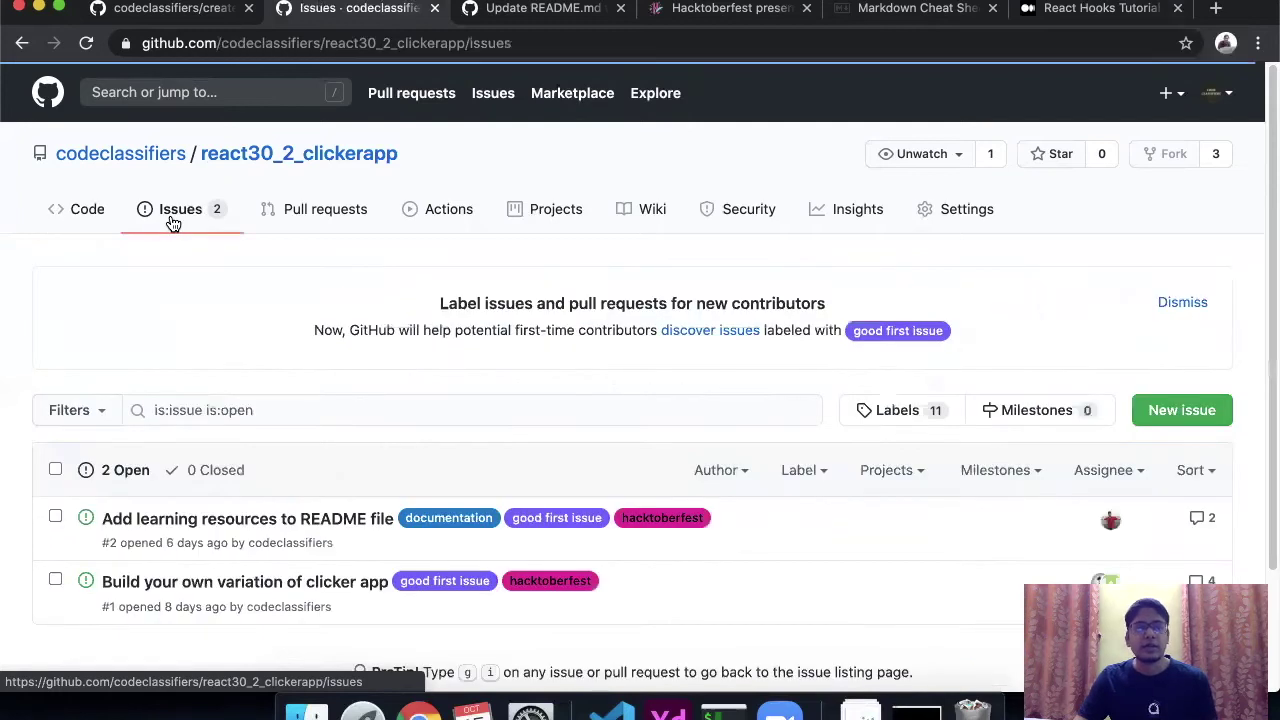
{"action": "left_click", "coordinate": [89, 230]}
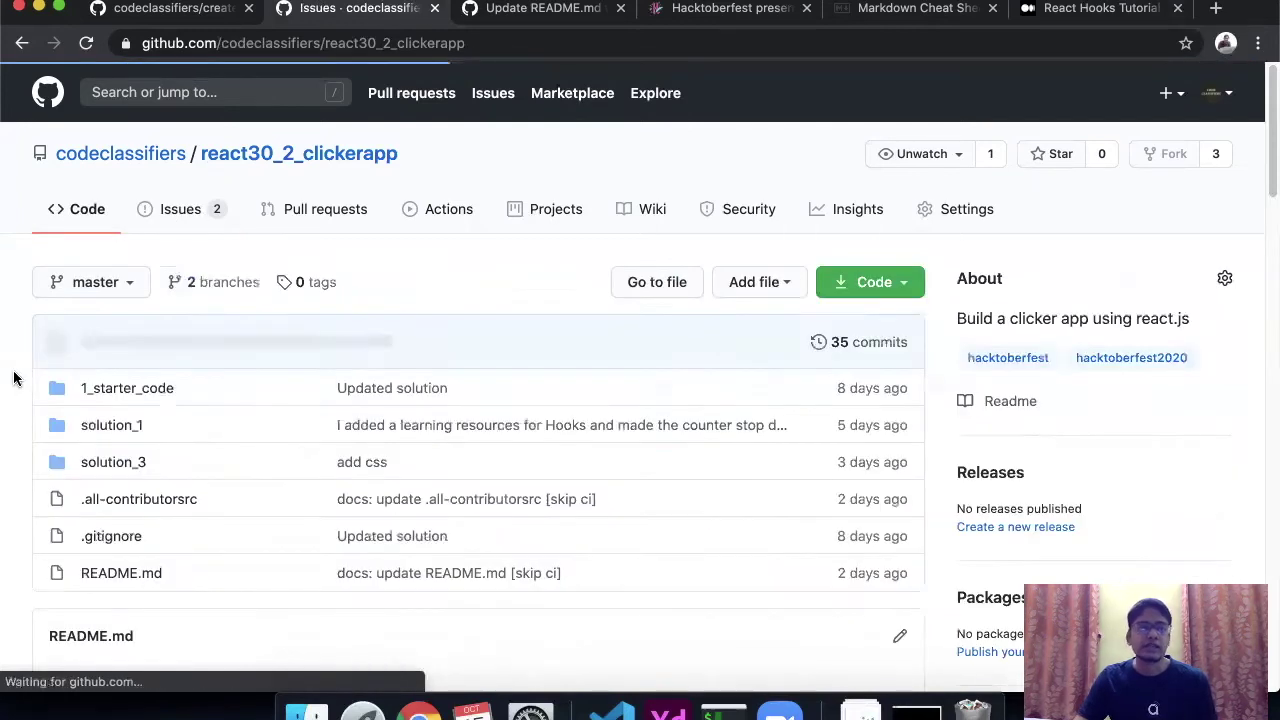
{"action": "scroll", "coordinate": [12, 411], "scroll_direction": "down", "scroll_amount": 1}
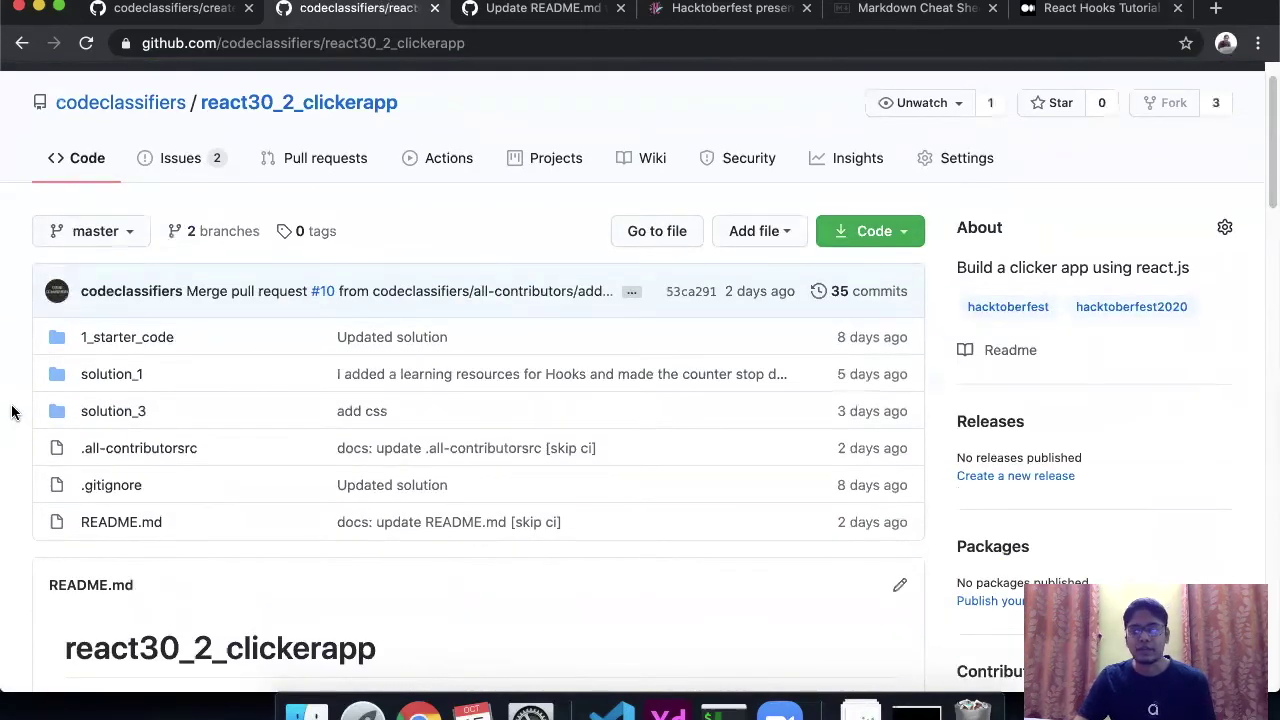
{"action": "scroll", "coordinate": [12, 411], "scroll_direction": "down", "scroll_amount": 15}
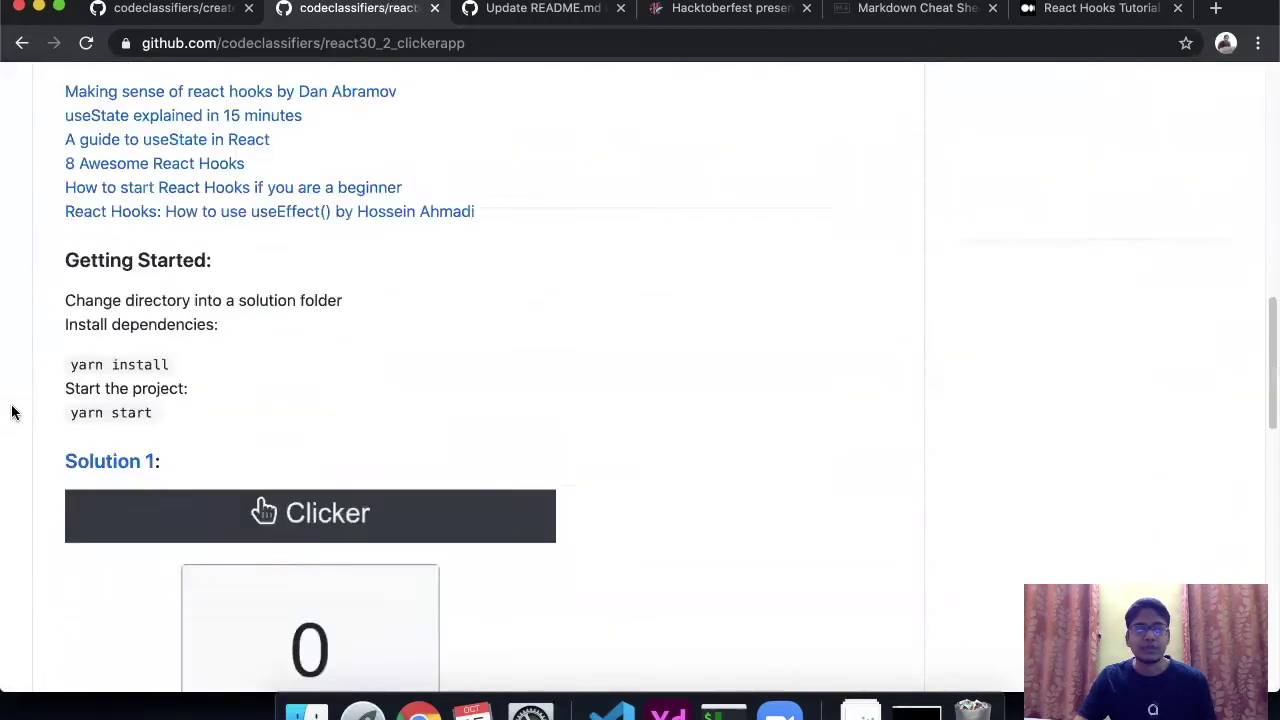
{"action": "scroll", "coordinate": [12, 411], "scroll_direction": "down", "scroll_amount": 10}
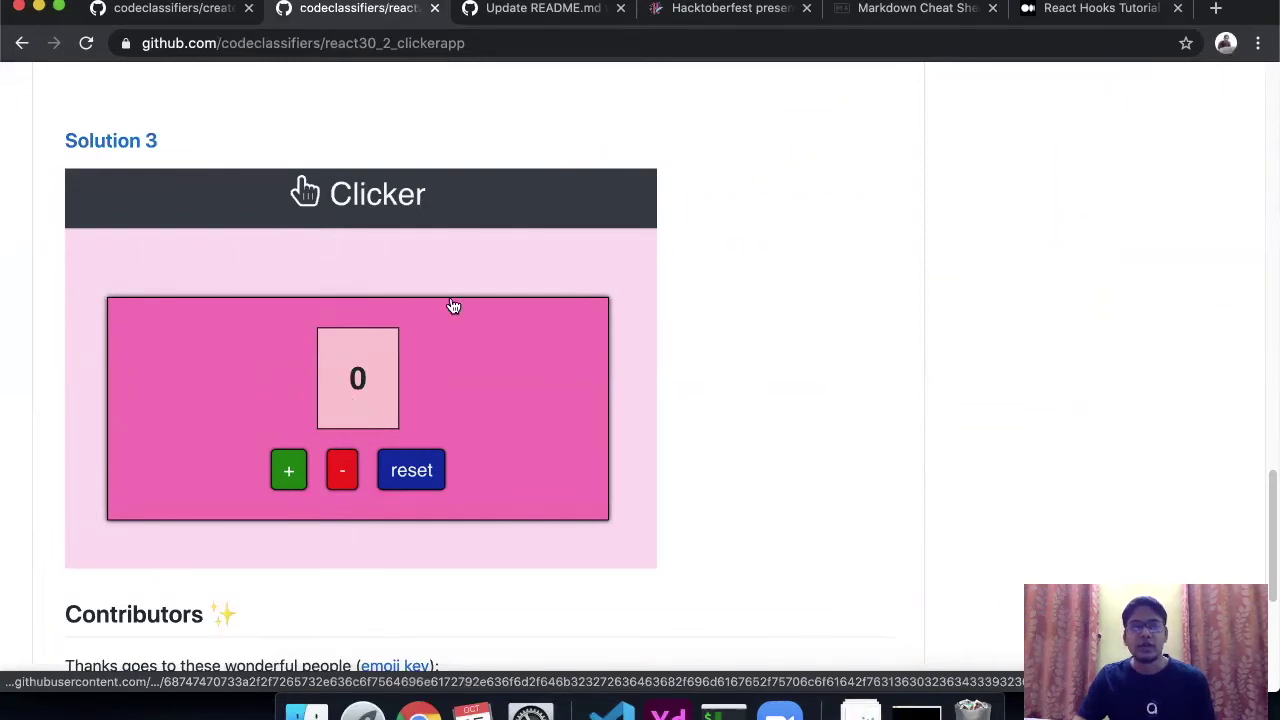
{"action": "scroll", "coordinate": [531, 354], "scroll_direction": "up", "scroll_amount": 8}
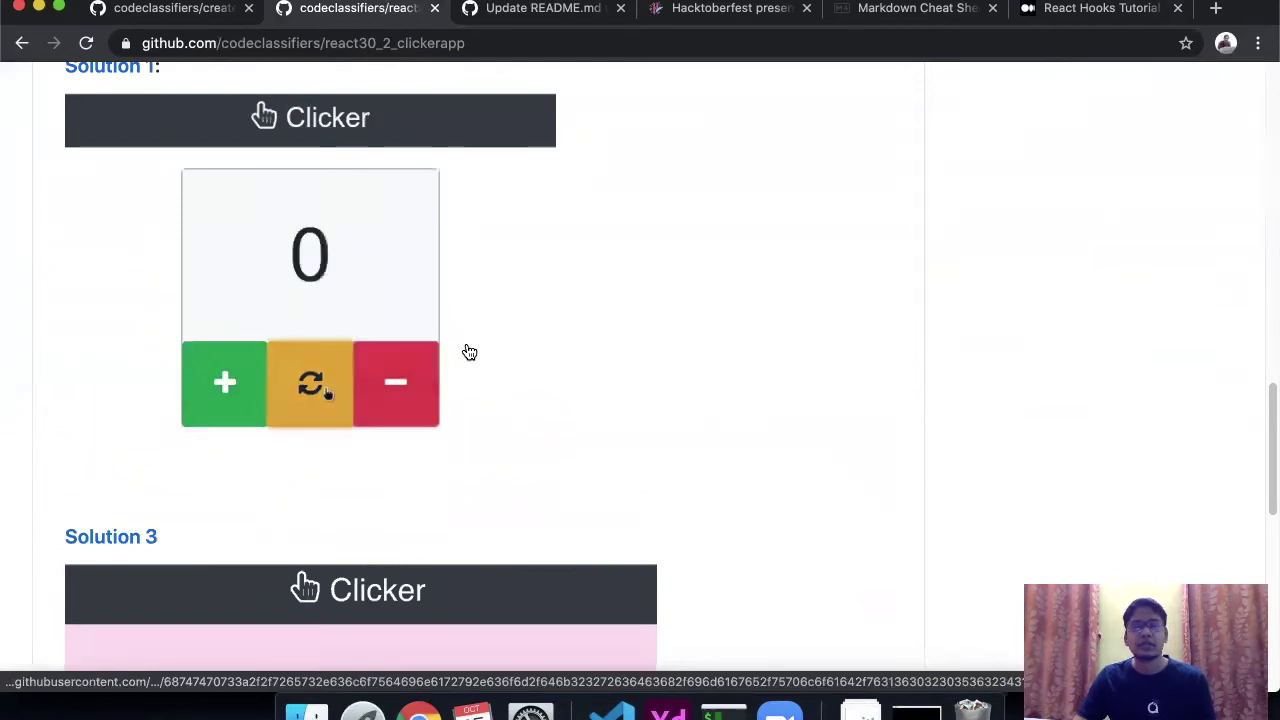
{"action": "scroll", "coordinate": [467, 350], "scroll_direction": "down", "scroll_amount": 1}
{"action": "scroll", "coordinate": [469, 352], "scroll_direction": "down", "scroll_amount": 5}
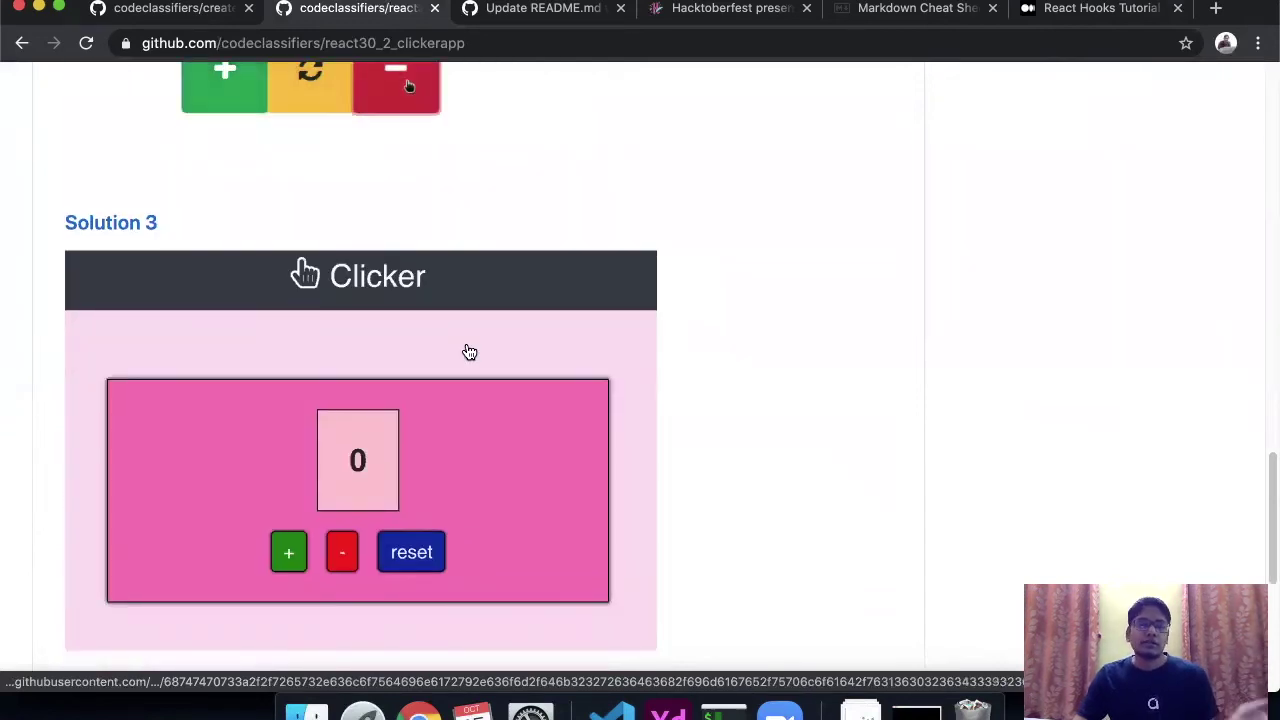
{"action": "scroll", "coordinate": [469, 352], "scroll_direction": "down", "scroll_amount": 1}
{"action": "scroll", "coordinate": [469, 352], "scroll_direction": "up", "scroll_amount": 20}
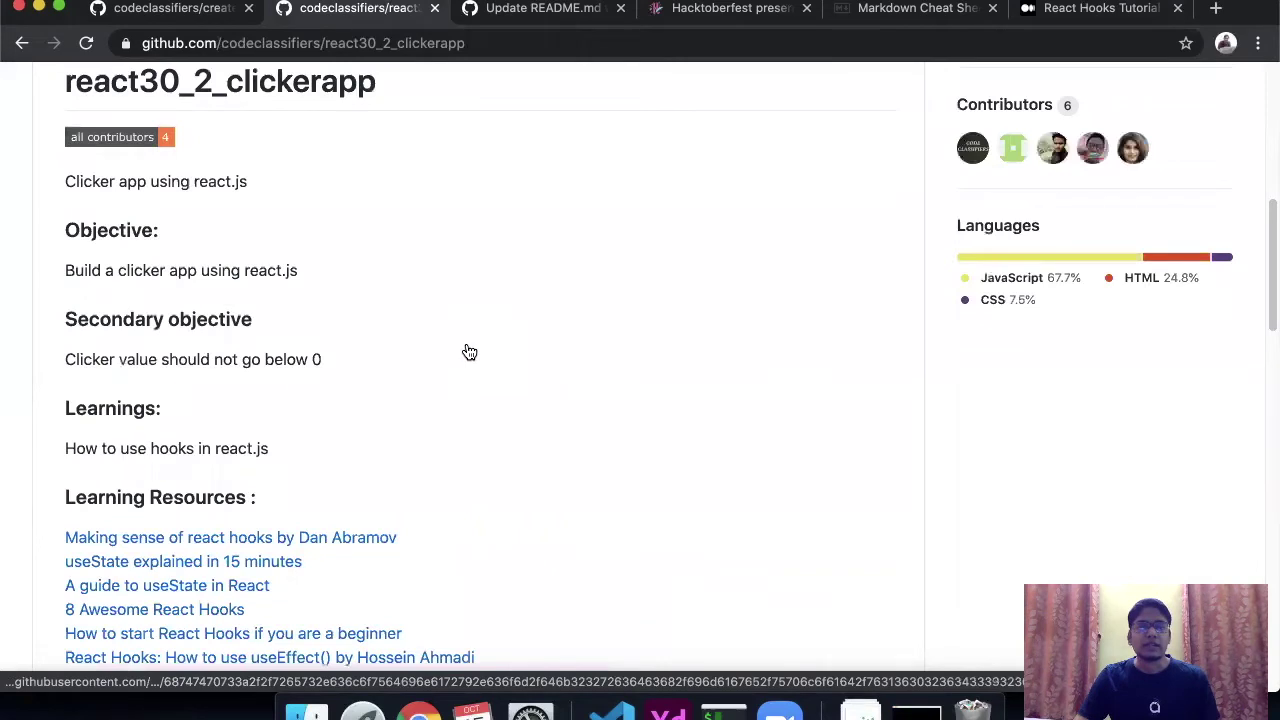
Step: Open issue #1 about building a clicker app variation and read its contribution steps and the comments assigning solution folders
{"action": "left_click", "coordinate": [211, 166]}
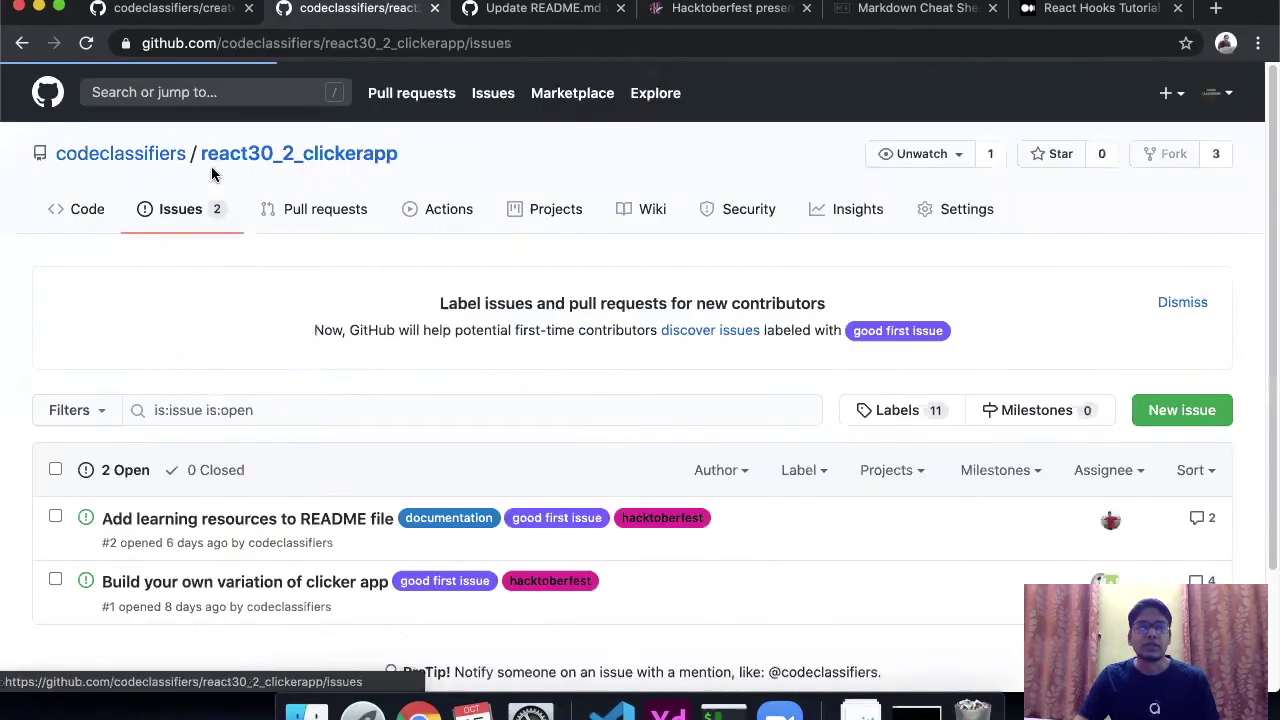
{"action": "left_click", "coordinate": [336, 583]}
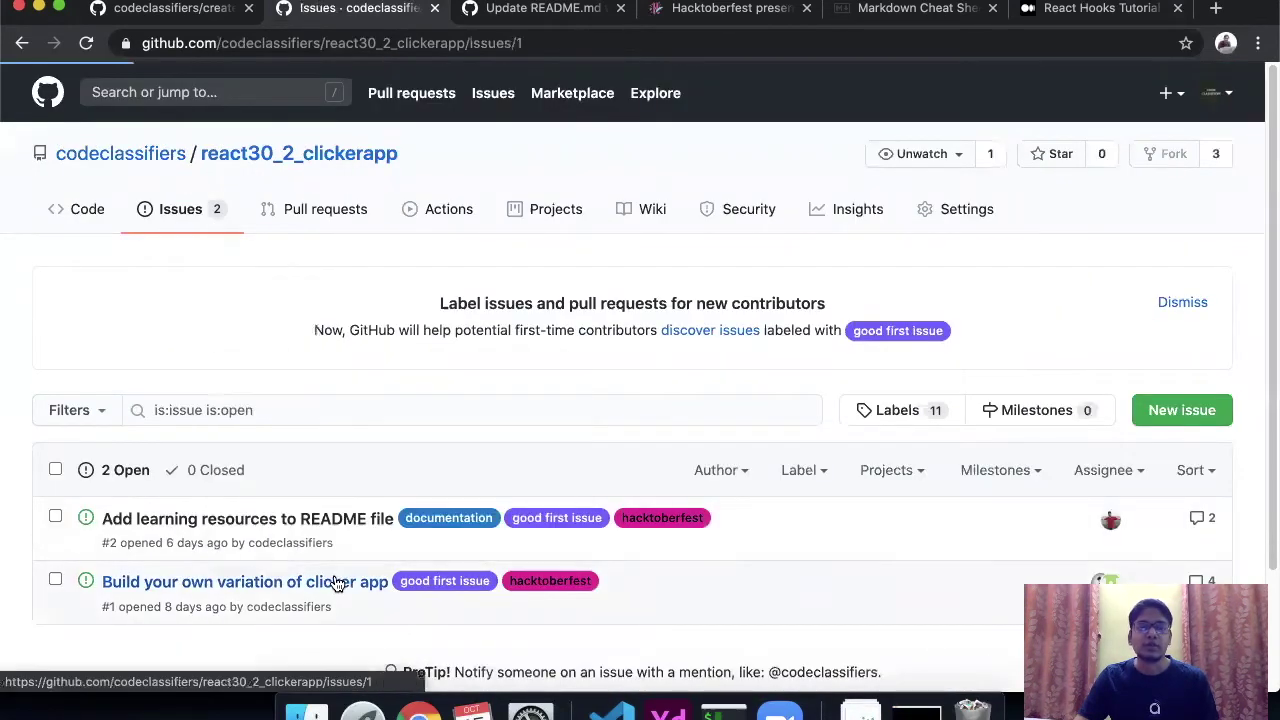
{"action": "scroll", "coordinate": [334, 578], "scroll_direction": "down", "scroll_amount": 7}
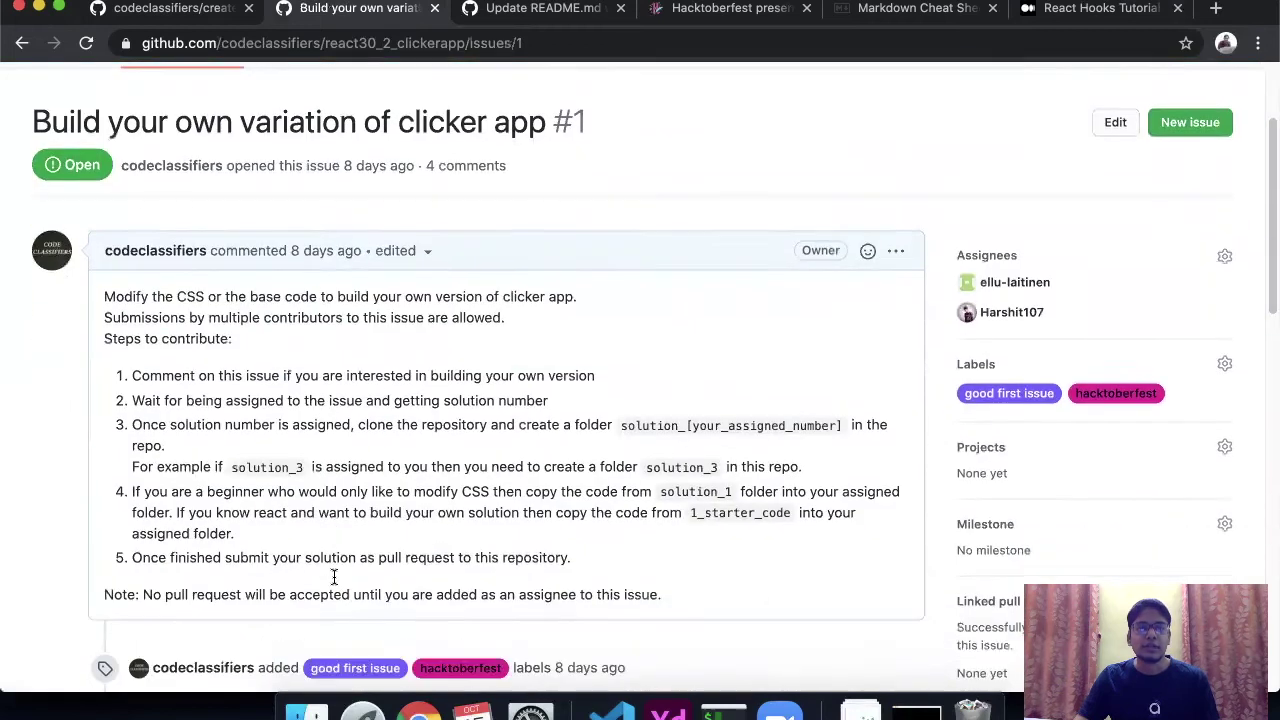
{"action": "scroll", "coordinate": [264, 424], "scroll_direction": "up", "scroll_amount": 6}
{"action": "scroll", "coordinate": [250, 378], "scroll_direction": "up", "scroll_amount": 1}
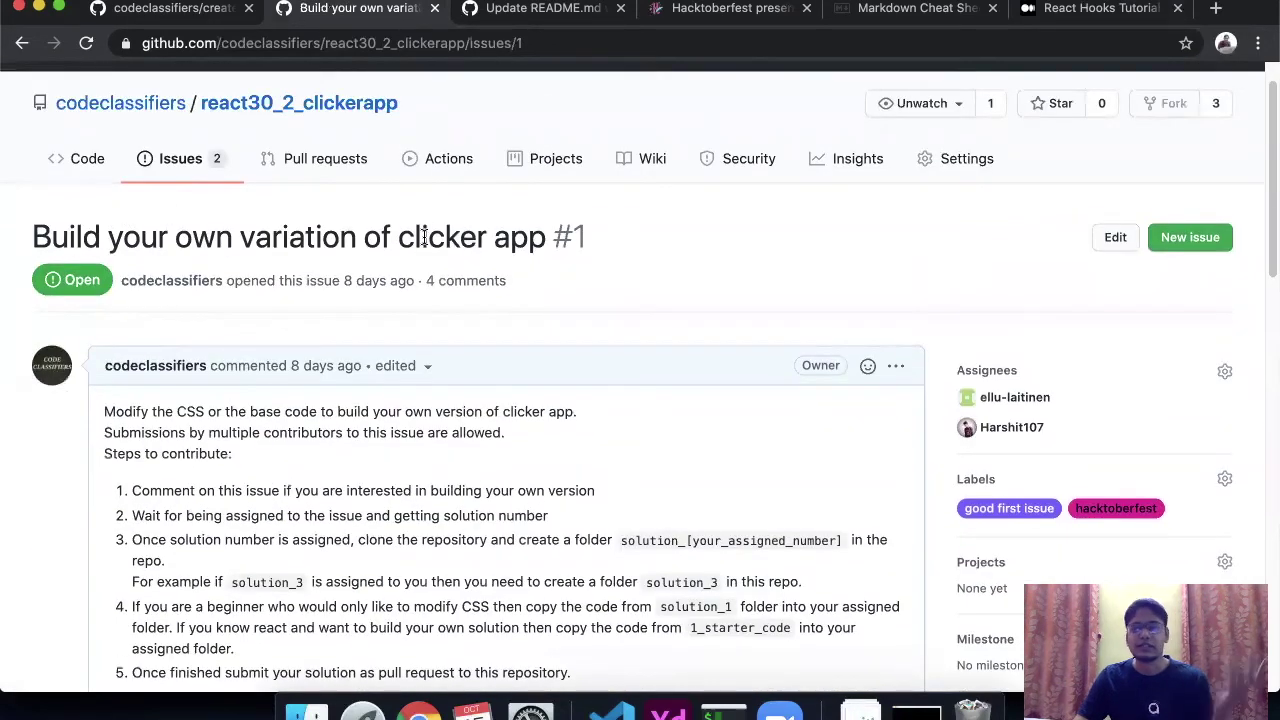
{"action": "scroll", "coordinate": [431, 461], "scroll_direction": "down", "scroll_amount": 6}
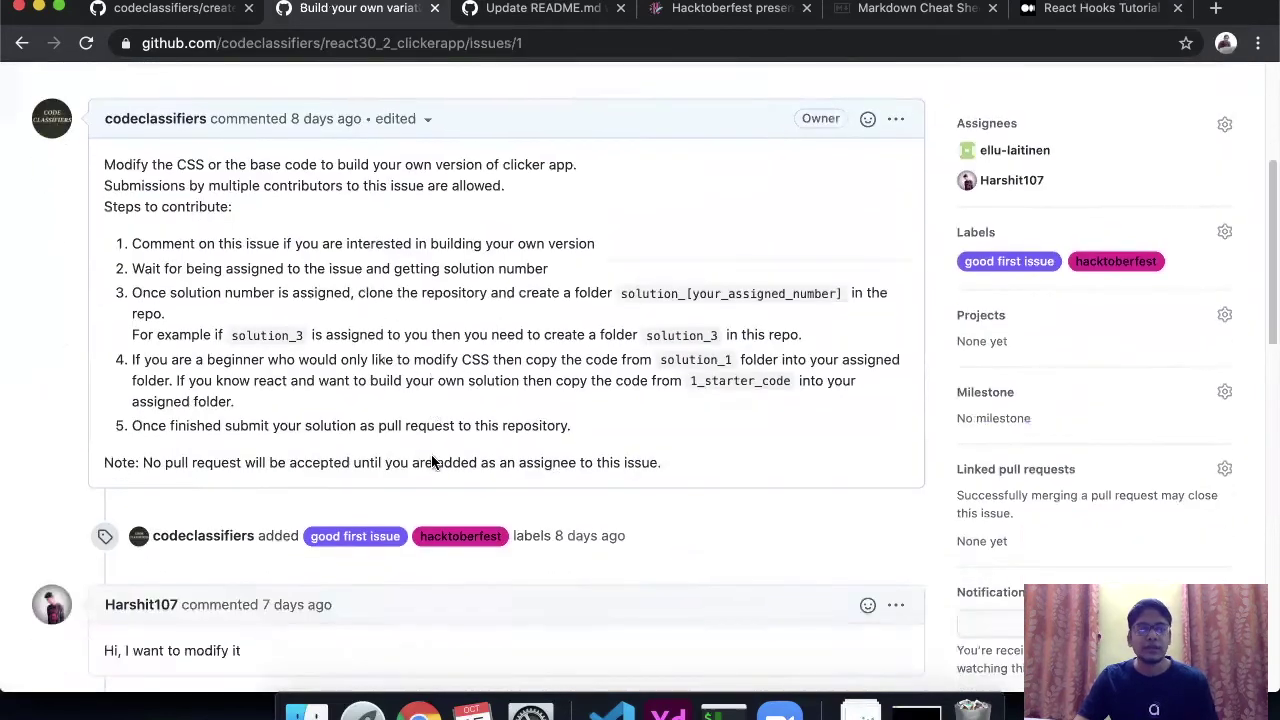
{"action": "scroll", "coordinate": [470, 455], "scroll_direction": "up", "scroll_amount": 6}
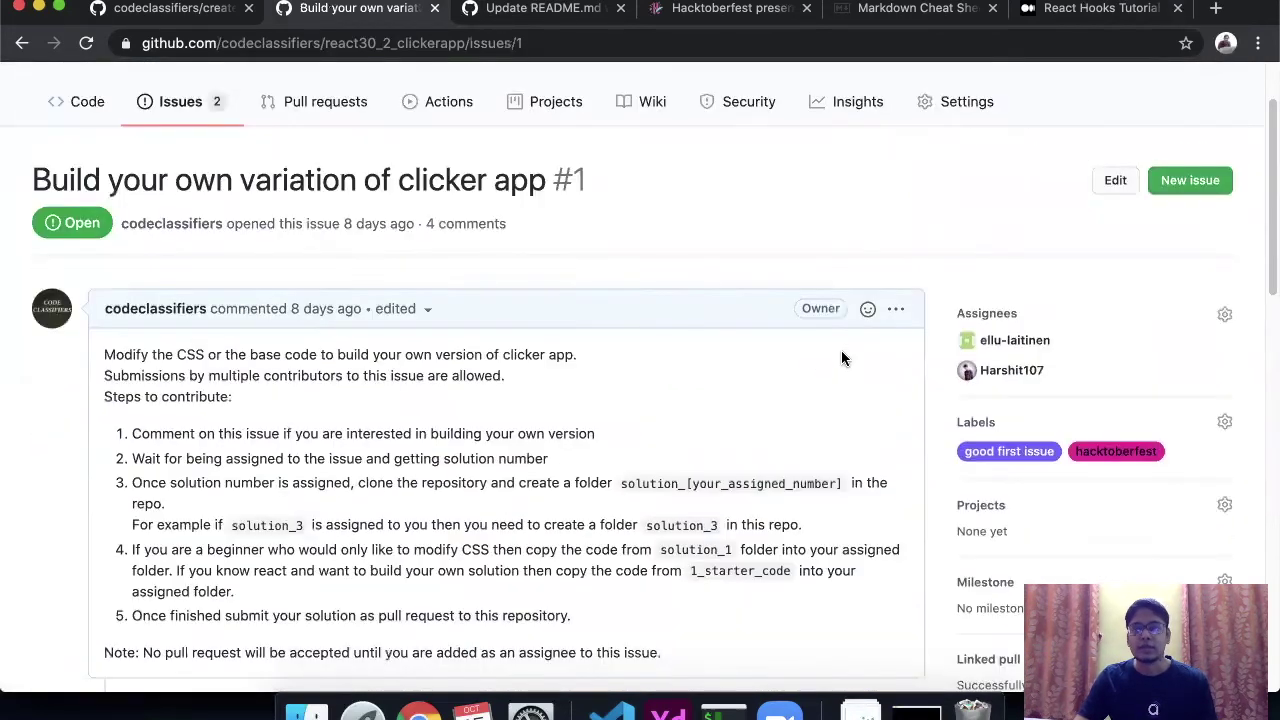
{"action": "scroll", "coordinate": [560, 485], "scroll_direction": "down", "scroll_amount": 6}
{"action": "scroll", "coordinate": [463, 494], "scroll_direction": "down", "scroll_amount": 3}
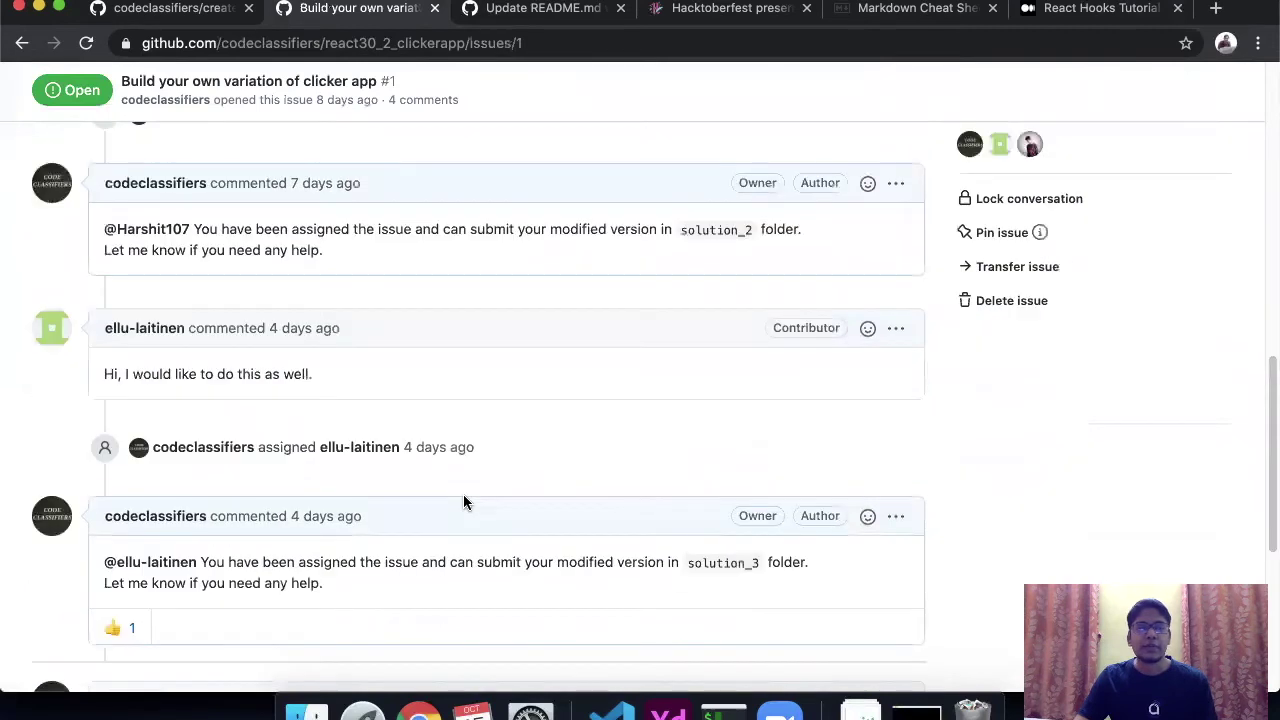
{"action": "scroll", "coordinate": [463, 501], "scroll_direction": "up", "scroll_amount": 1}
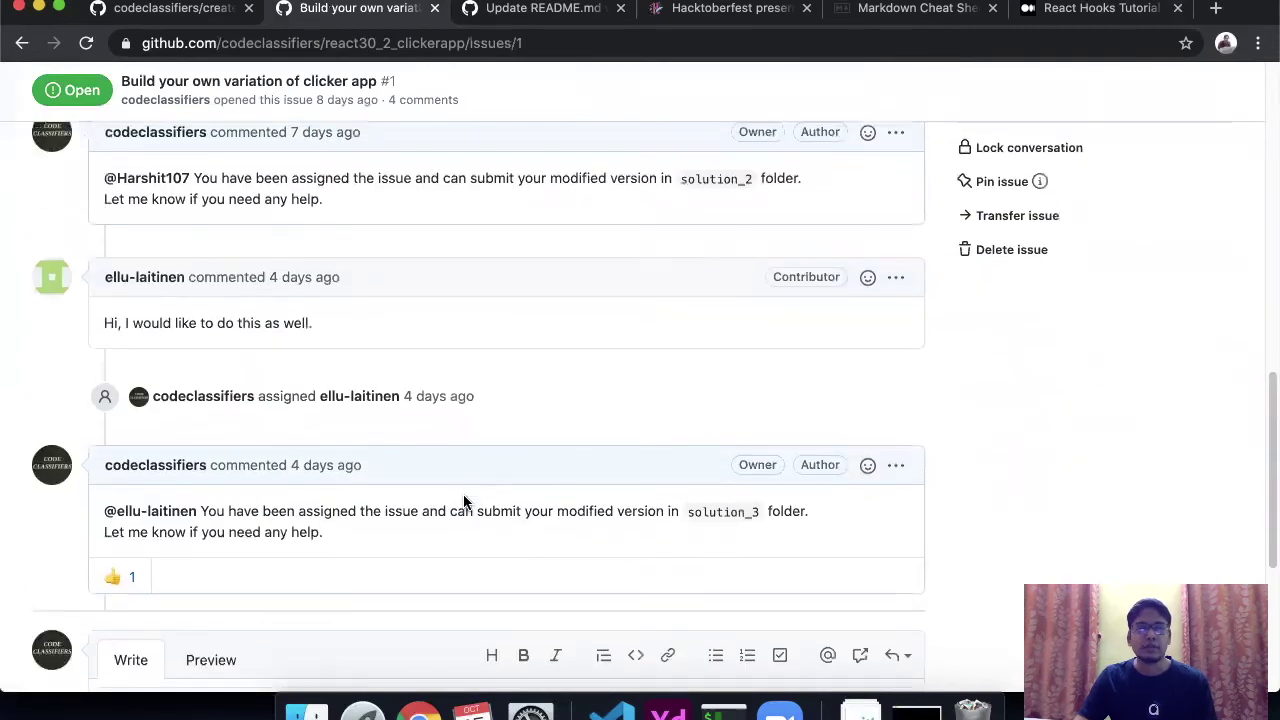
Step: Highlight the assigned solution_3 folder name in the last comment, then return to the repository's code and look over its folders and README
{"action": "double_click", "coordinate": [718, 511]}
{"action": "scroll", "coordinate": [434, 480], "scroll_direction": "up", "scroll_amount": 10}
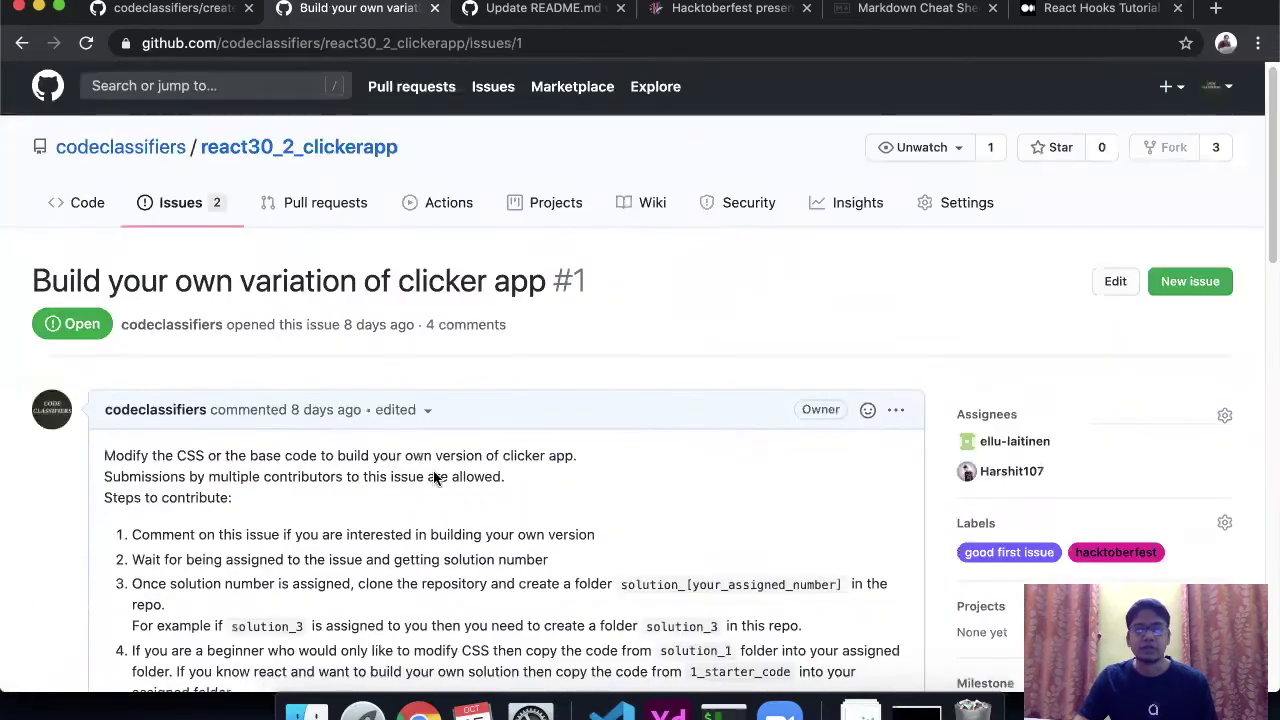
{"action": "left_click", "coordinate": [79, 223]}
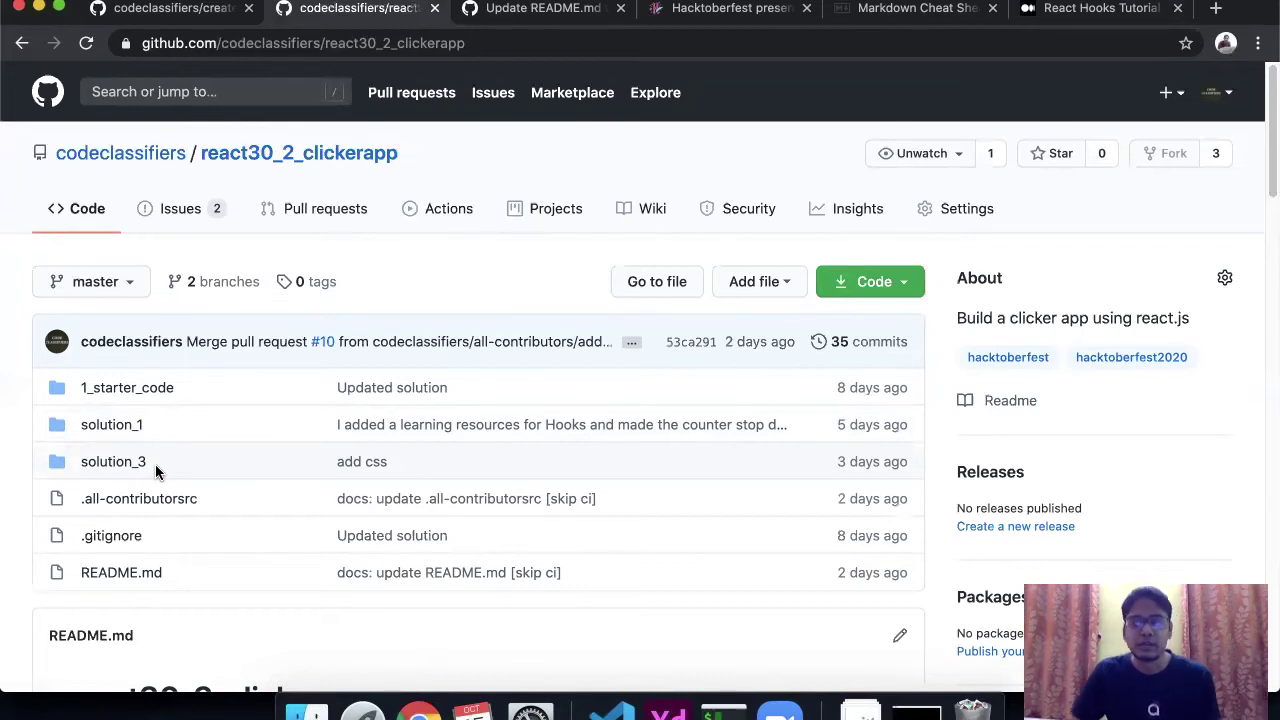
{"action": "scroll", "coordinate": [185, 491], "scroll_direction": "down", "scroll_amount": 10}
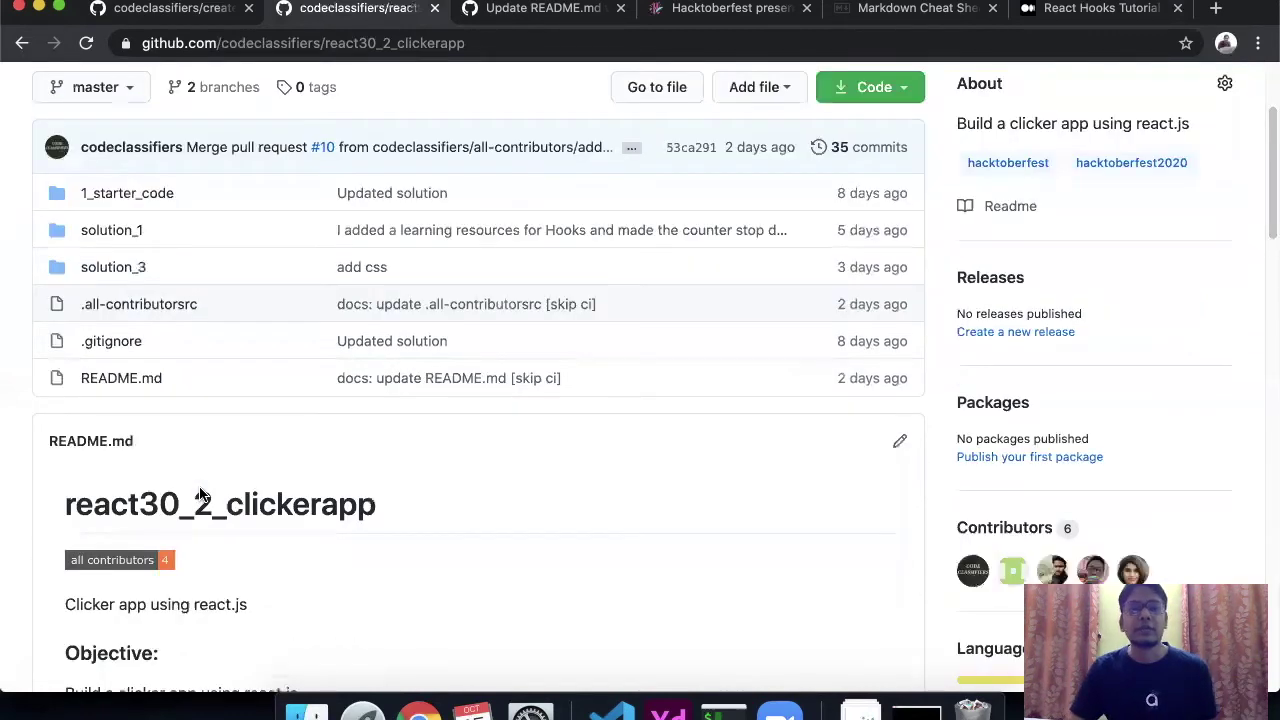
{"action": "scroll", "coordinate": [199, 490], "scroll_direction": "down", "scroll_amount": 5}
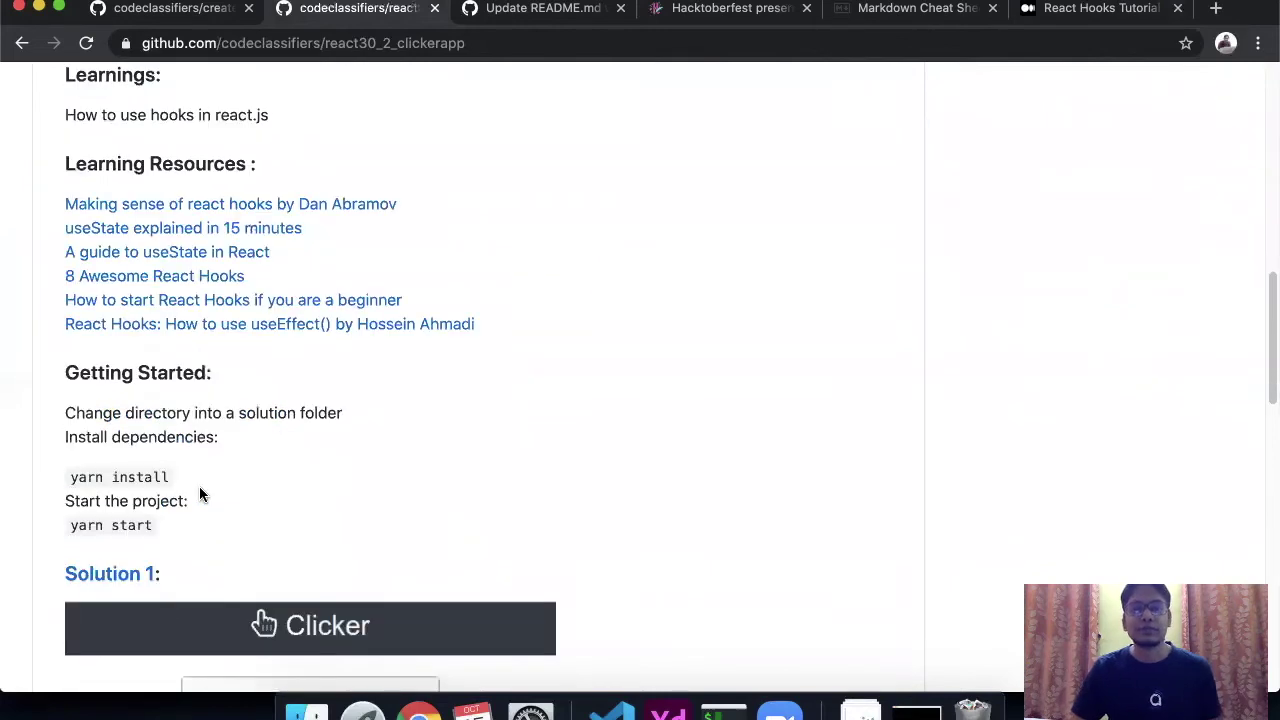
{"action": "scroll", "coordinate": [199, 490], "scroll_direction": "up", "scroll_amount": 15}
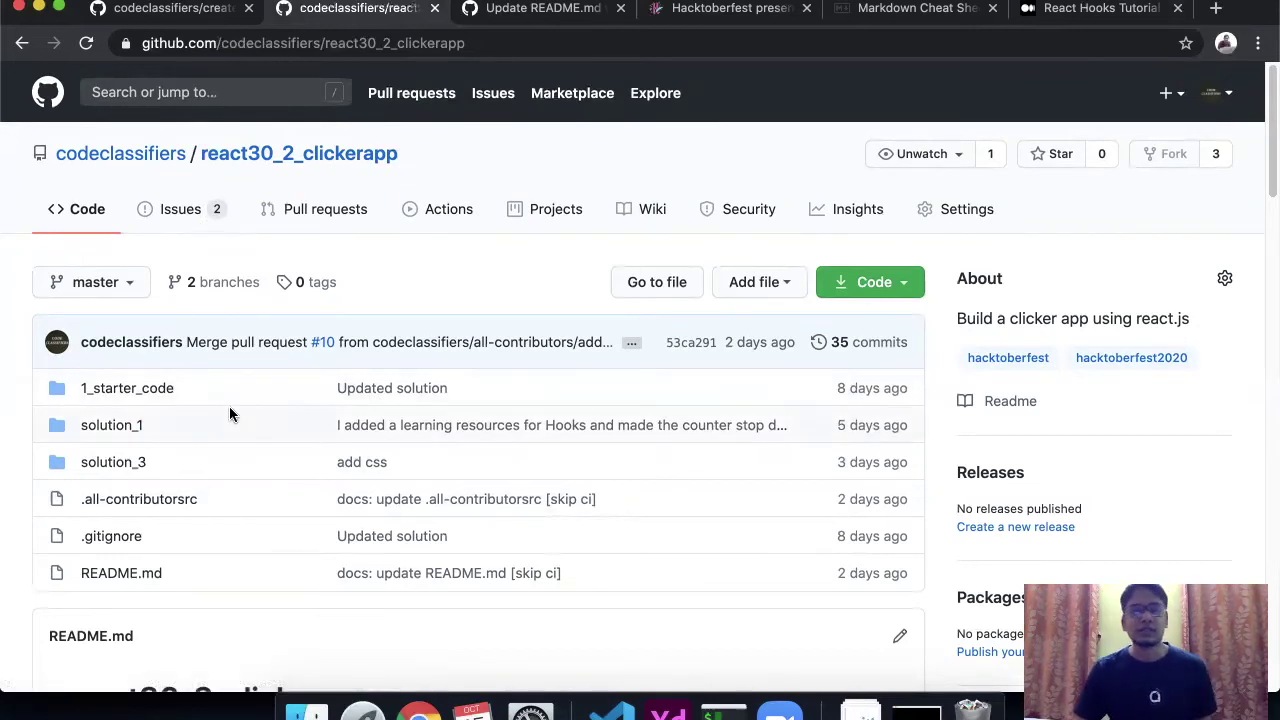
Step: Open the 1_starter_code folder and look over its files and README
{"action": "left_click", "coordinate": [152, 398]}
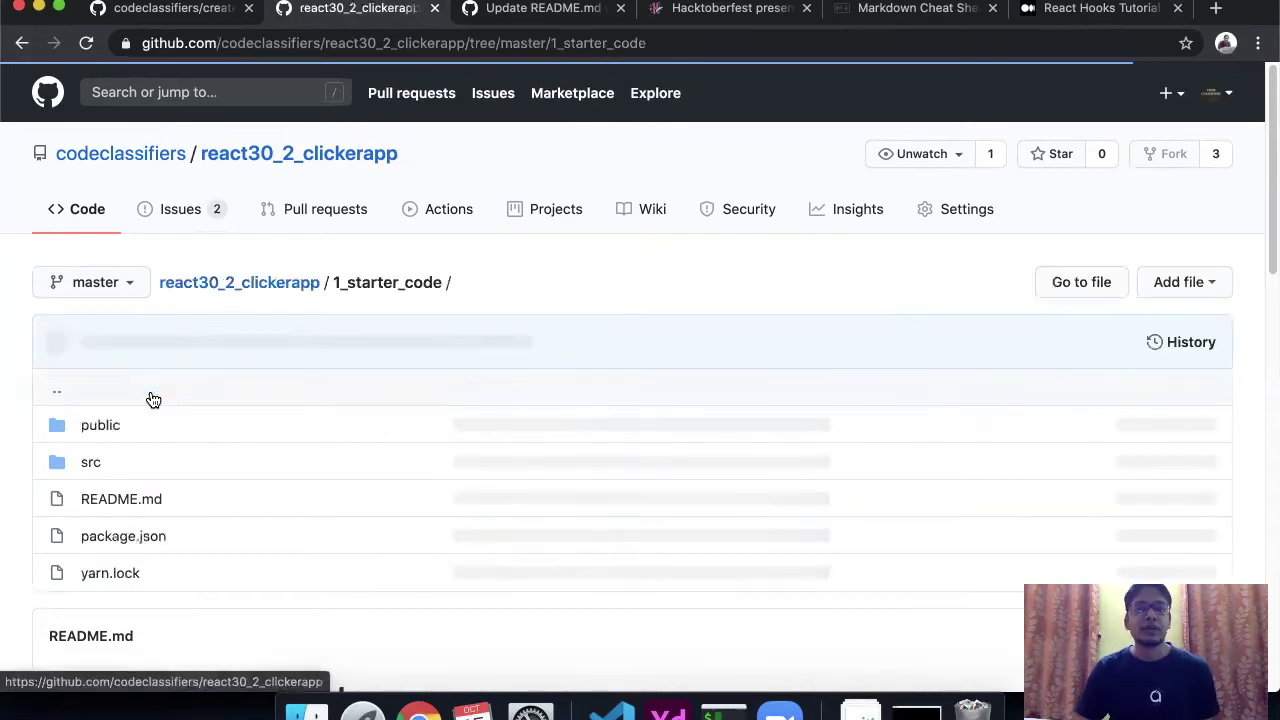
{"action": "scroll", "coordinate": [255, 468], "scroll_direction": "down", "scroll_amount": 5}
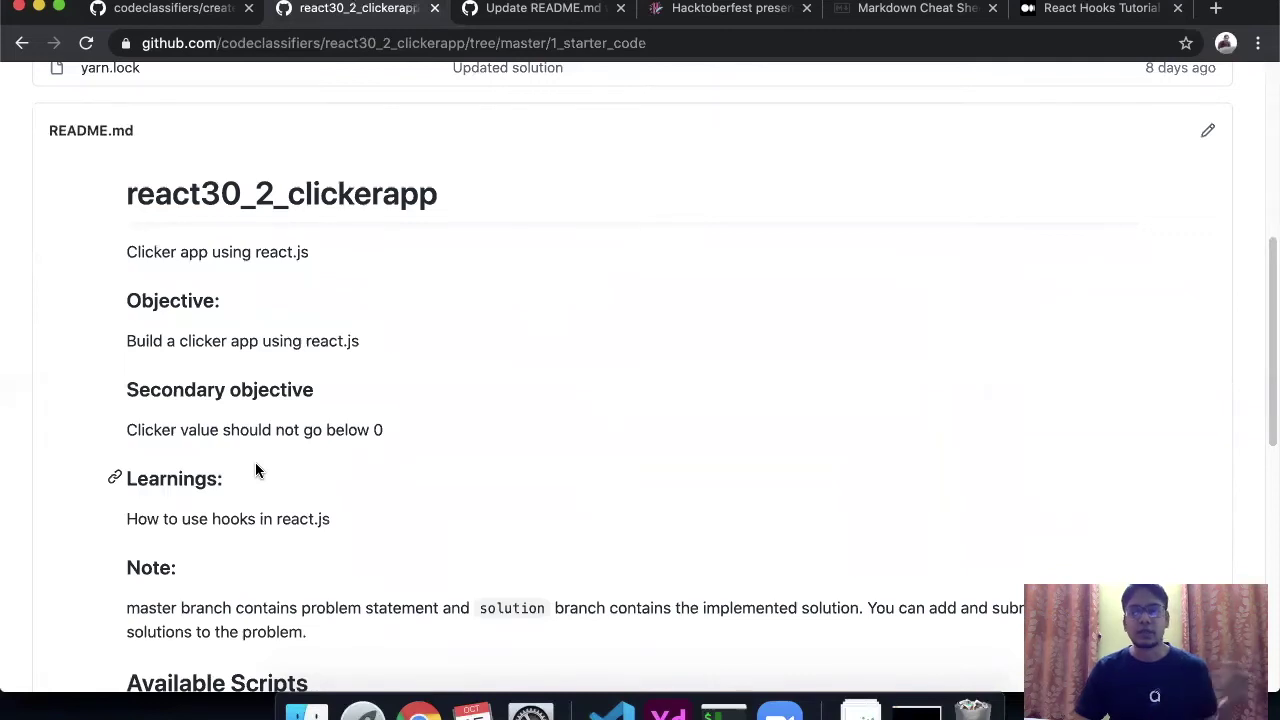
{"action": "scroll", "coordinate": [257, 471], "scroll_direction": "up", "scroll_amount": 5}
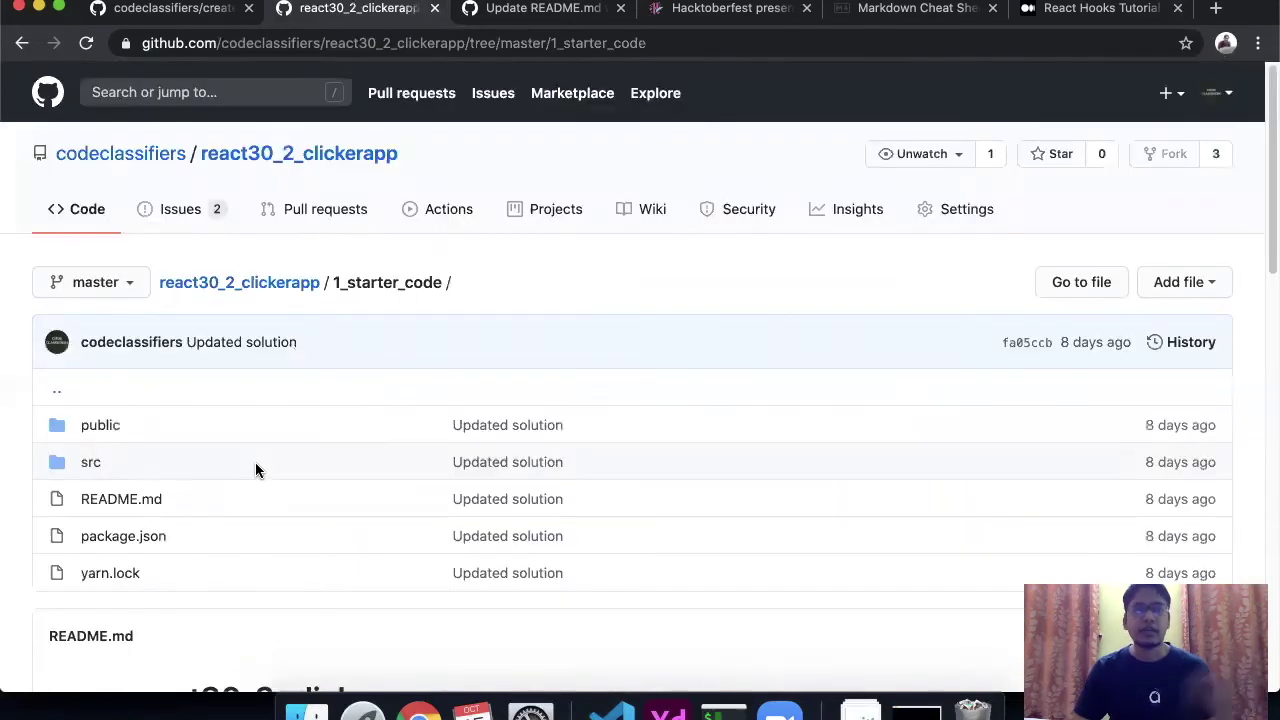
Step: Go back to the react30_2_clickerapp root and review the solution demos and learning resources in the README
{"action": "left_click", "coordinate": [181, 284]}
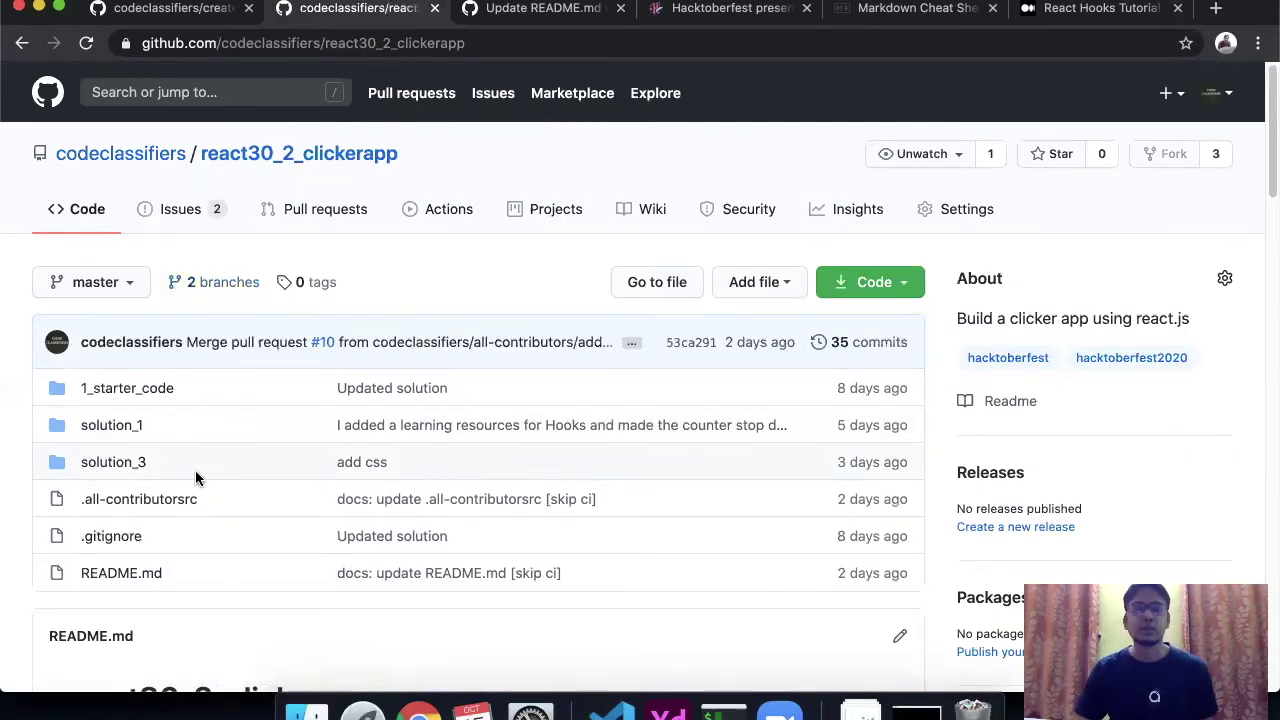
{"action": "scroll", "coordinate": [196, 478], "scroll_direction": "down", "scroll_amount": 15}
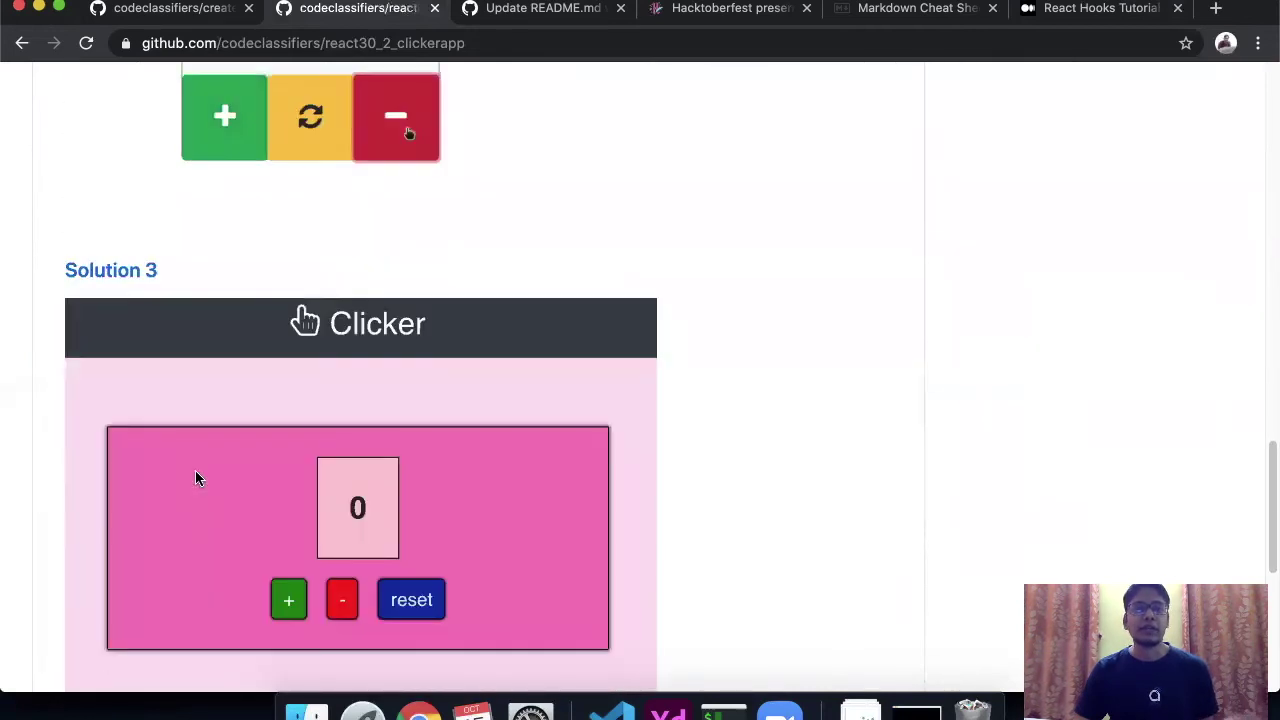
{"action": "scroll", "coordinate": [195, 478], "scroll_direction": "down", "scroll_amount": 3}
{"action": "scroll", "coordinate": [195, 475], "scroll_direction": "up", "scroll_amount": 15}
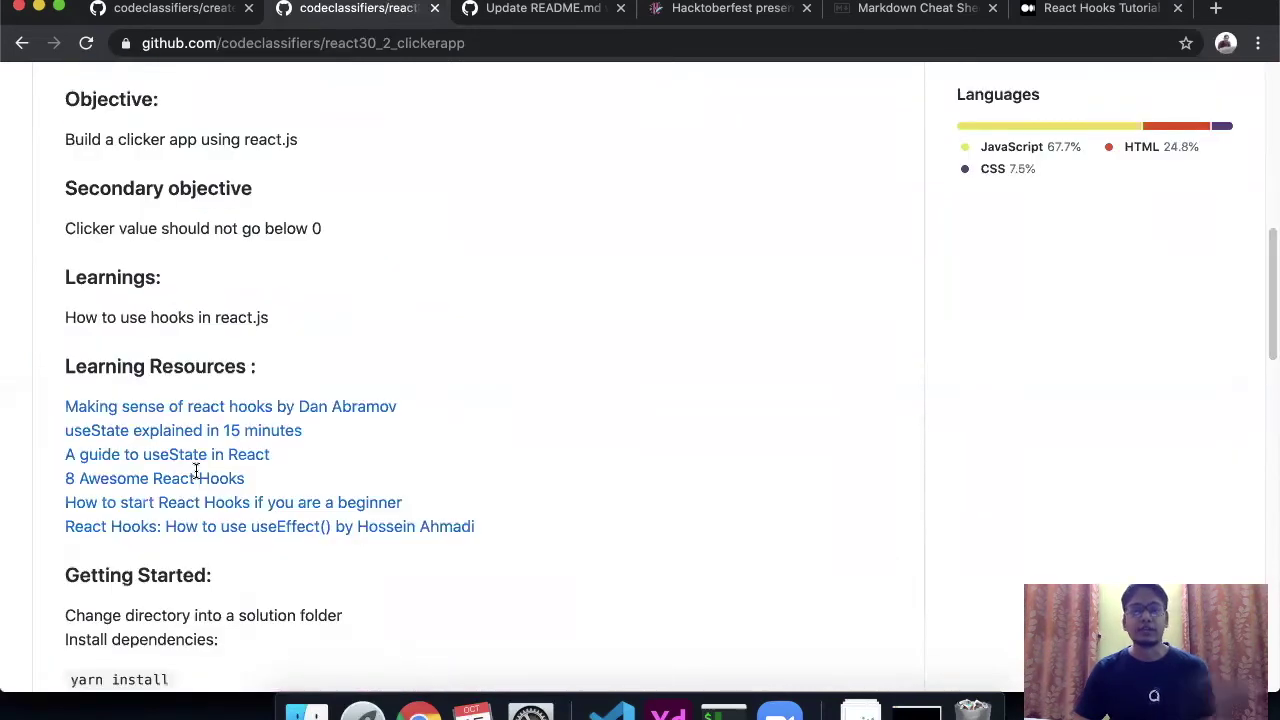
{"action": "scroll", "coordinate": [196, 470], "scroll_direction": "up", "scroll_amount": 10}
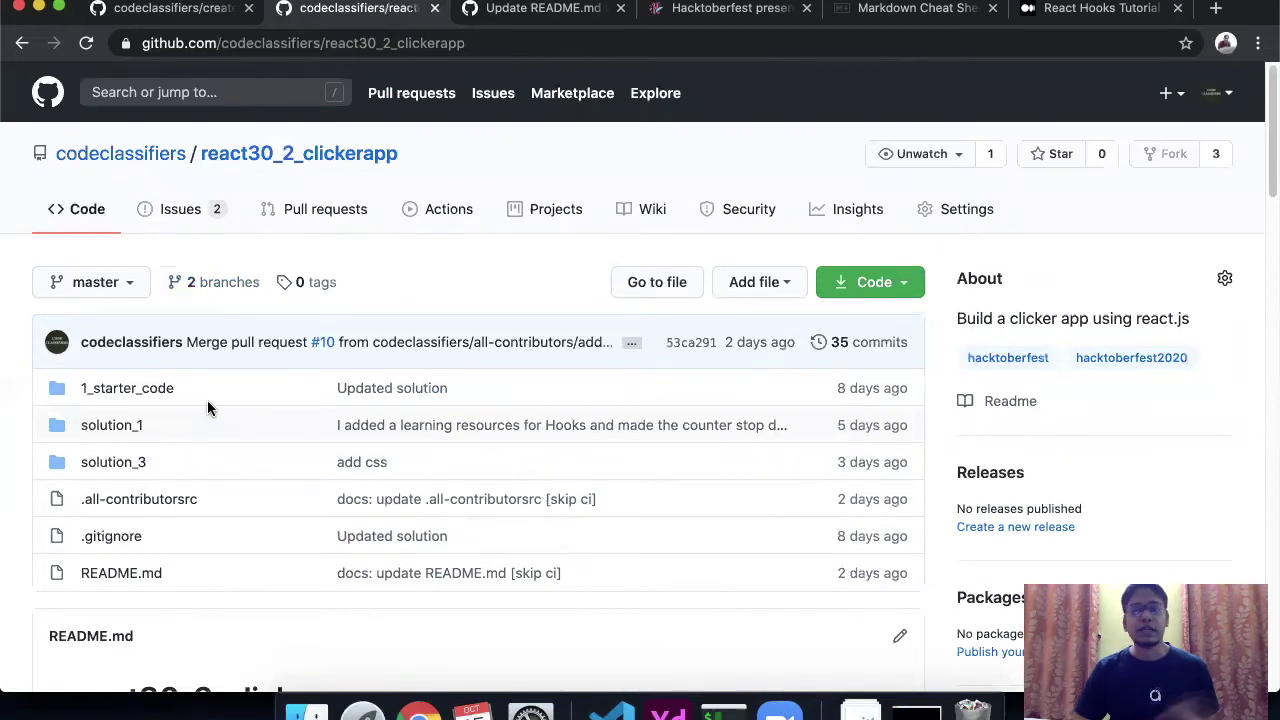
Step: Switch to the create_react_projects repository and review its README introduction and list of projects
{"action": "left_click", "coordinate": [176, 16]}
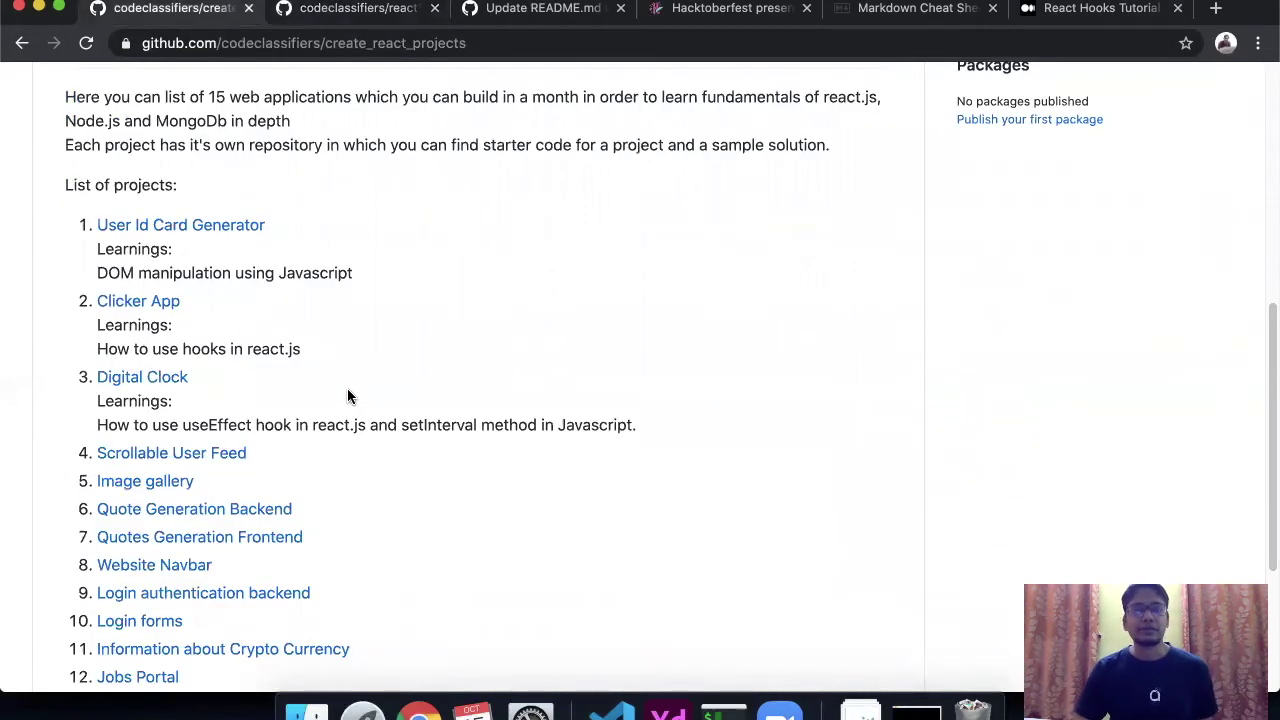
{"action": "scroll", "coordinate": [348, 395], "scroll_direction": "down", "scroll_amount": 2}
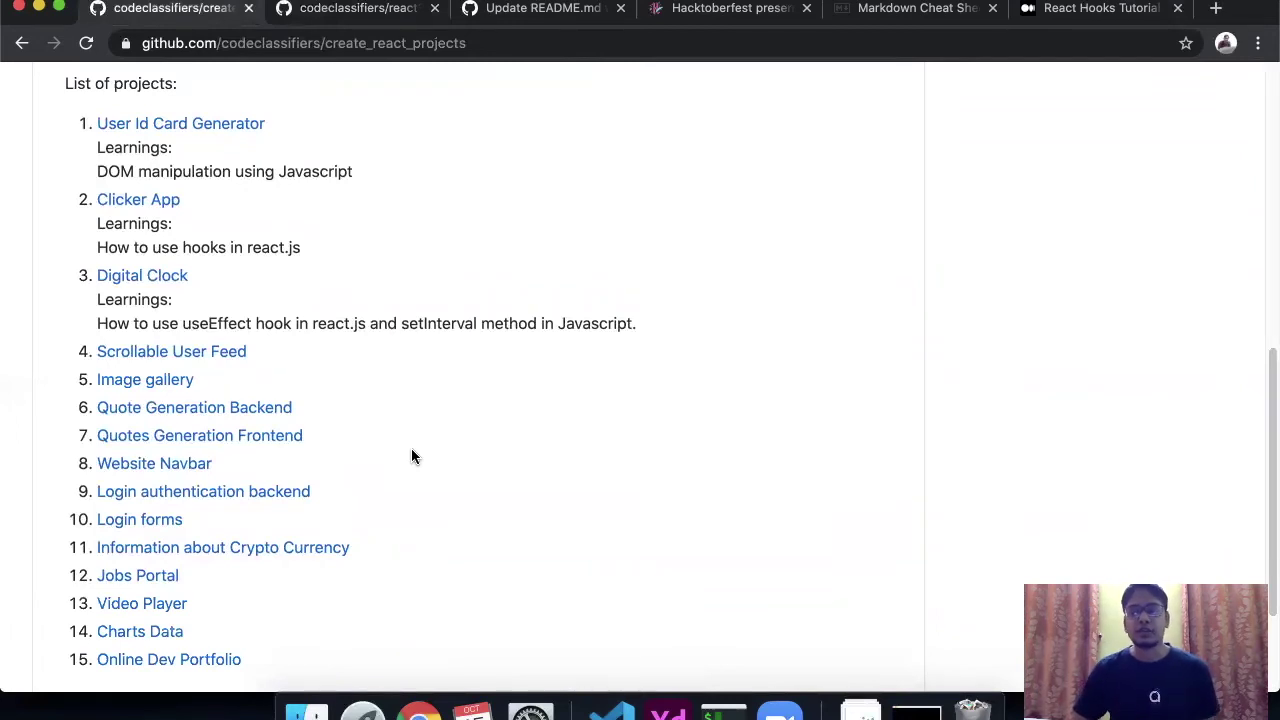
{"action": "scroll", "coordinate": [413, 457], "scroll_direction": "up", "scroll_amount": 10}
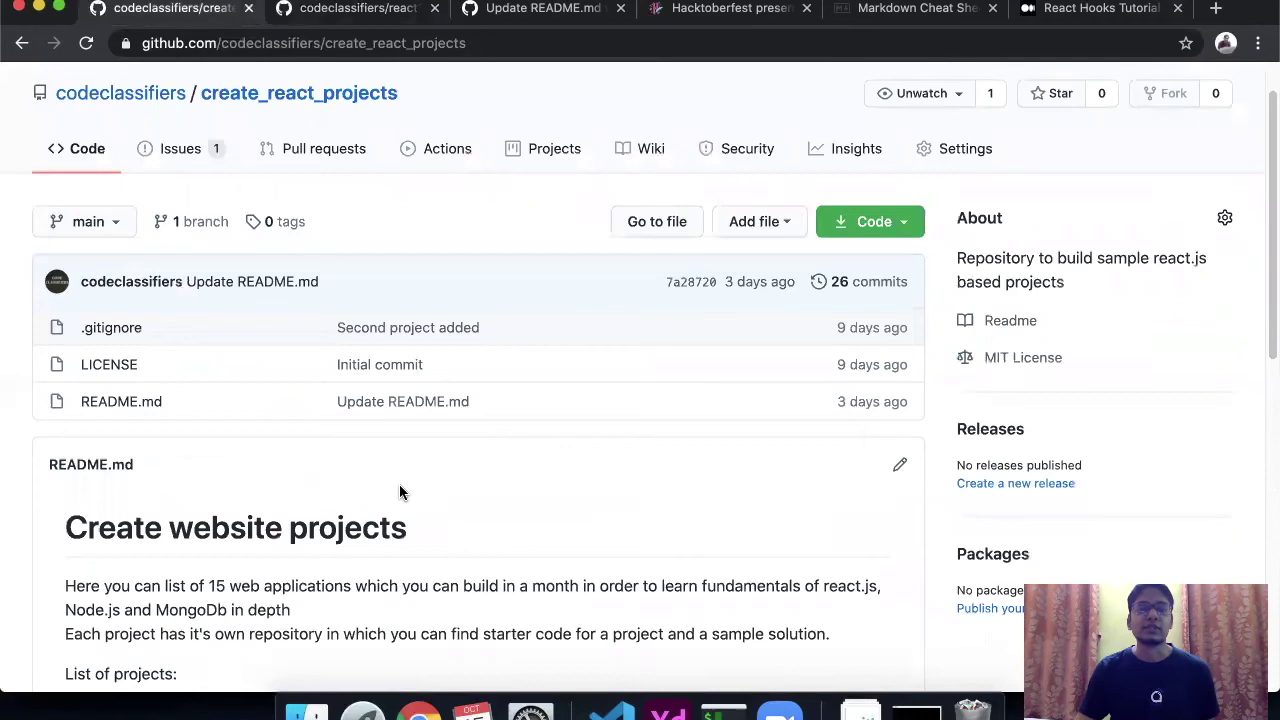
{"action": "scroll", "coordinate": [400, 491], "scroll_direction": "down", "scroll_amount": 6}
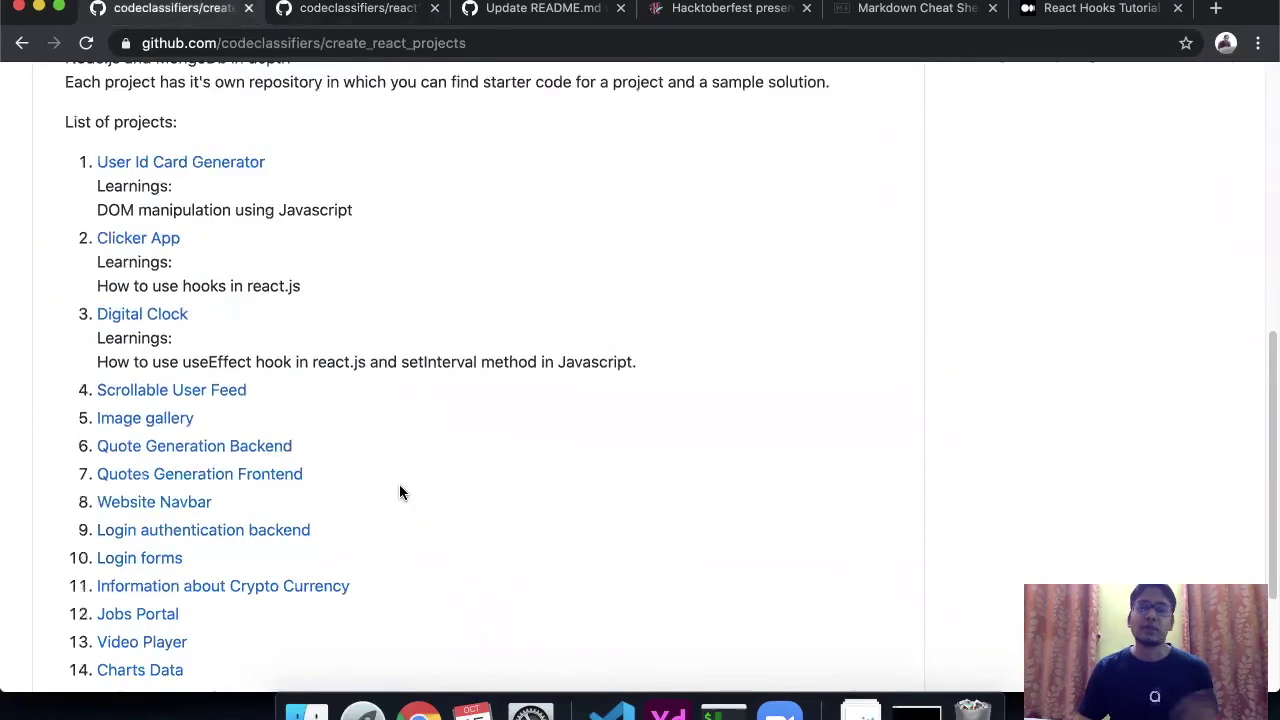
{"action": "scroll", "coordinate": [400, 492], "scroll_direction": "down", "scroll_amount": 1}
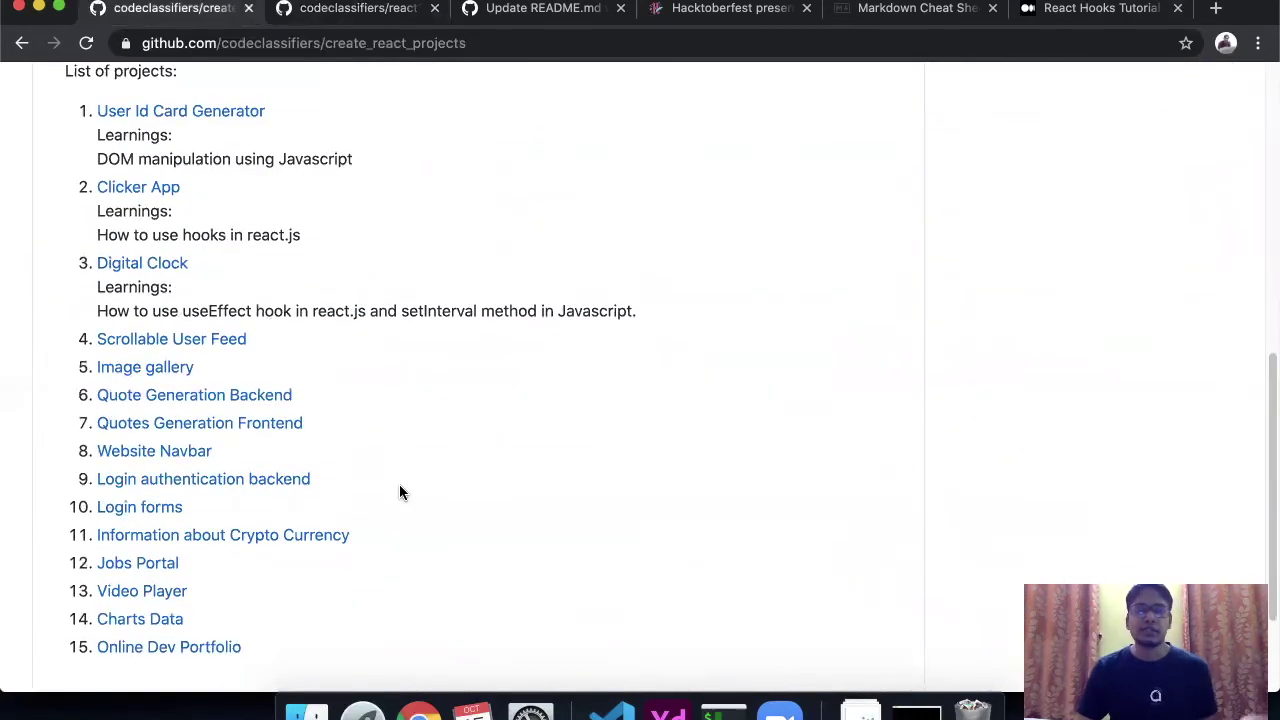
{"action": "scroll", "coordinate": [399, 490], "scroll_direction": "up", "scroll_amount": 10}
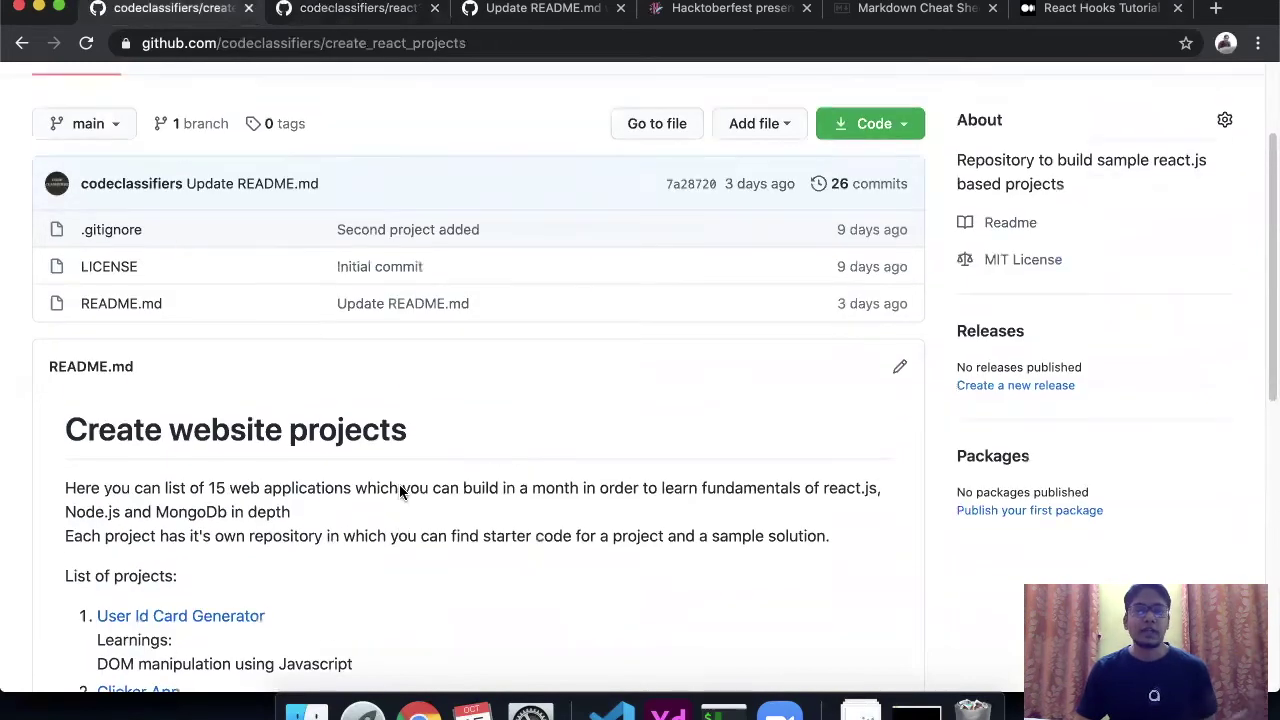
{"action": "scroll", "coordinate": [399, 484], "scroll_direction": "down", "scroll_amount": 6}
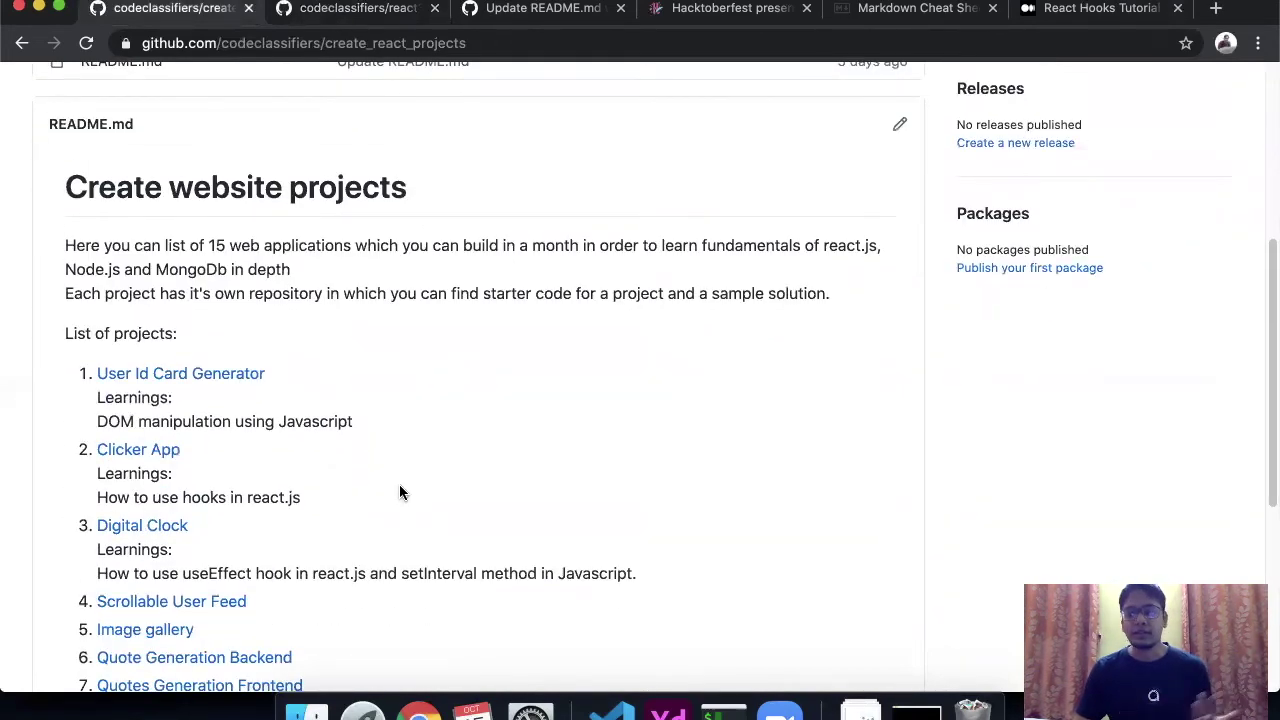
Step: View the open issues of the react30_2_clickerapp repository, then return to the project list in create_react_projects
{"action": "left_click", "coordinate": [337, 12]}
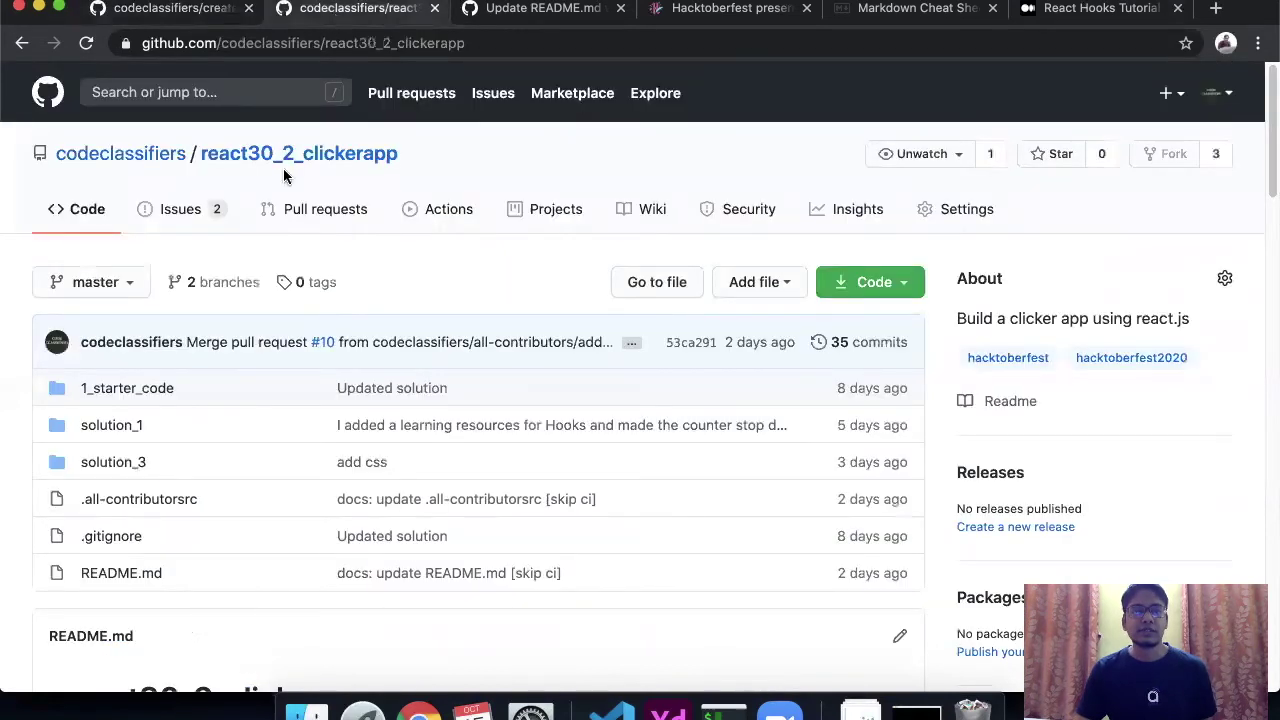
{"action": "left_click", "coordinate": [218, 213]}
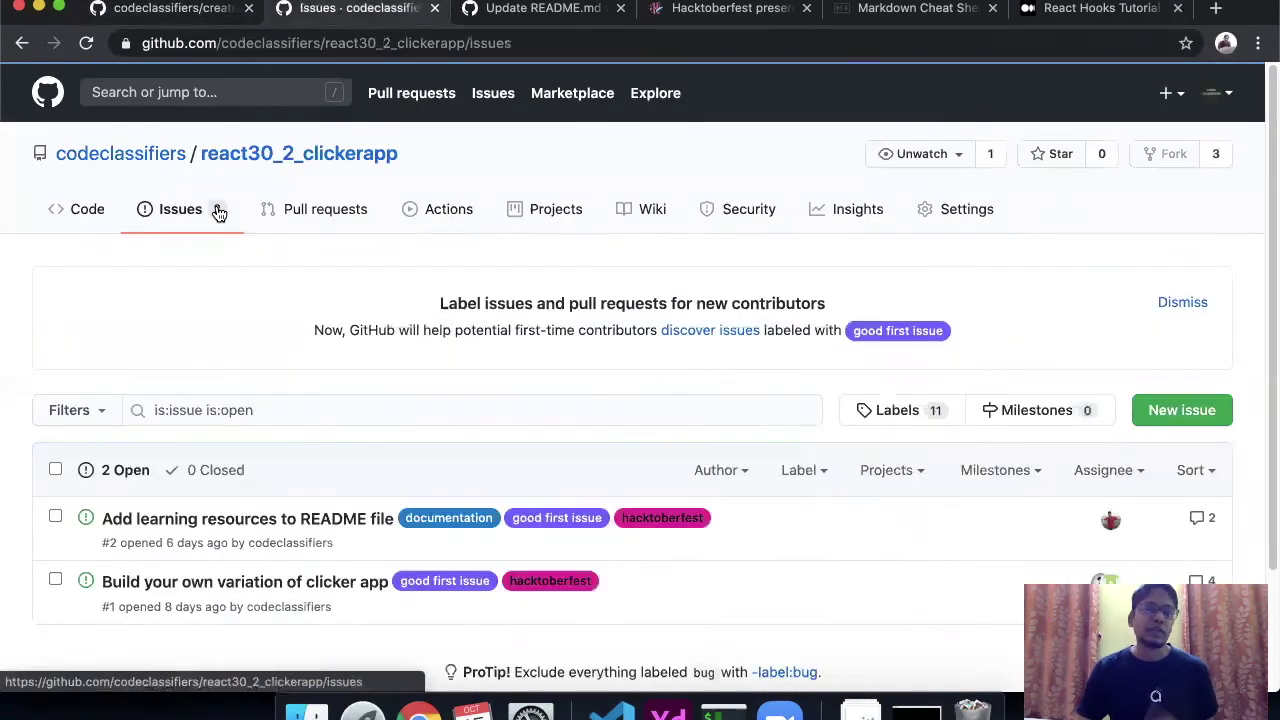
{"action": "left_click", "coordinate": [132, 12]}
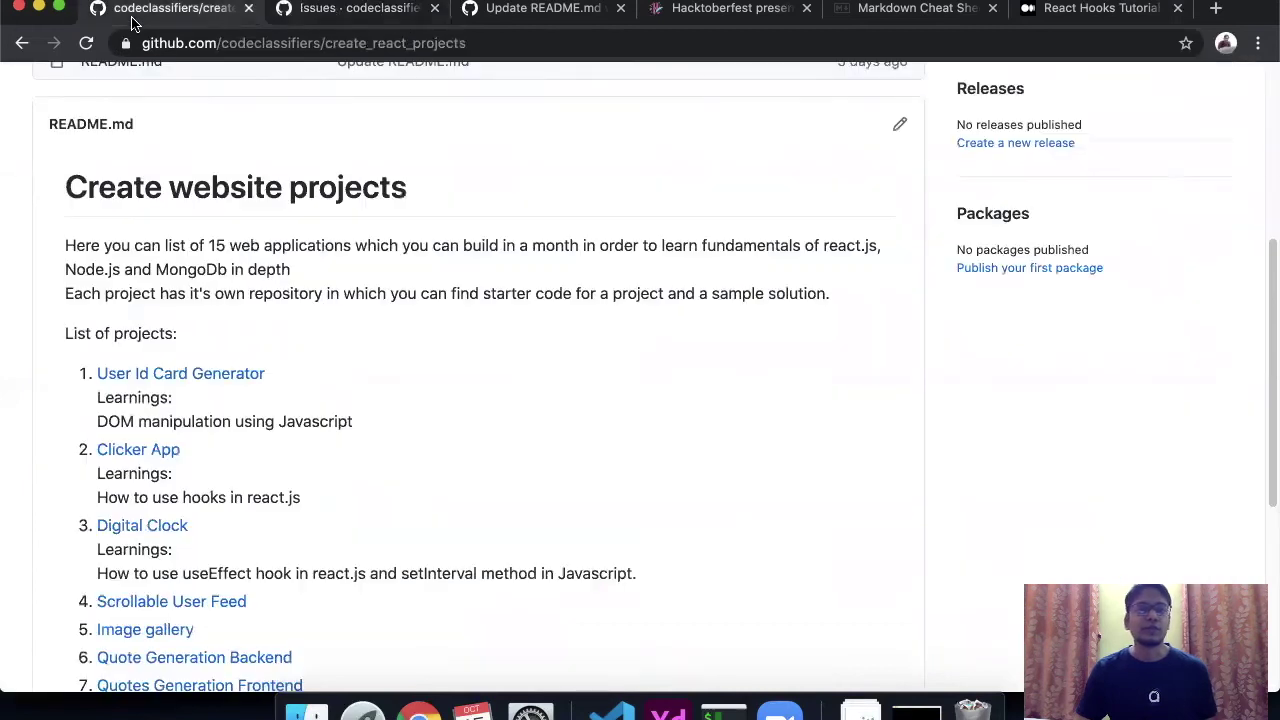
{"action": "scroll", "coordinate": [61, 390], "scroll_direction": "down", "scroll_amount": 5}
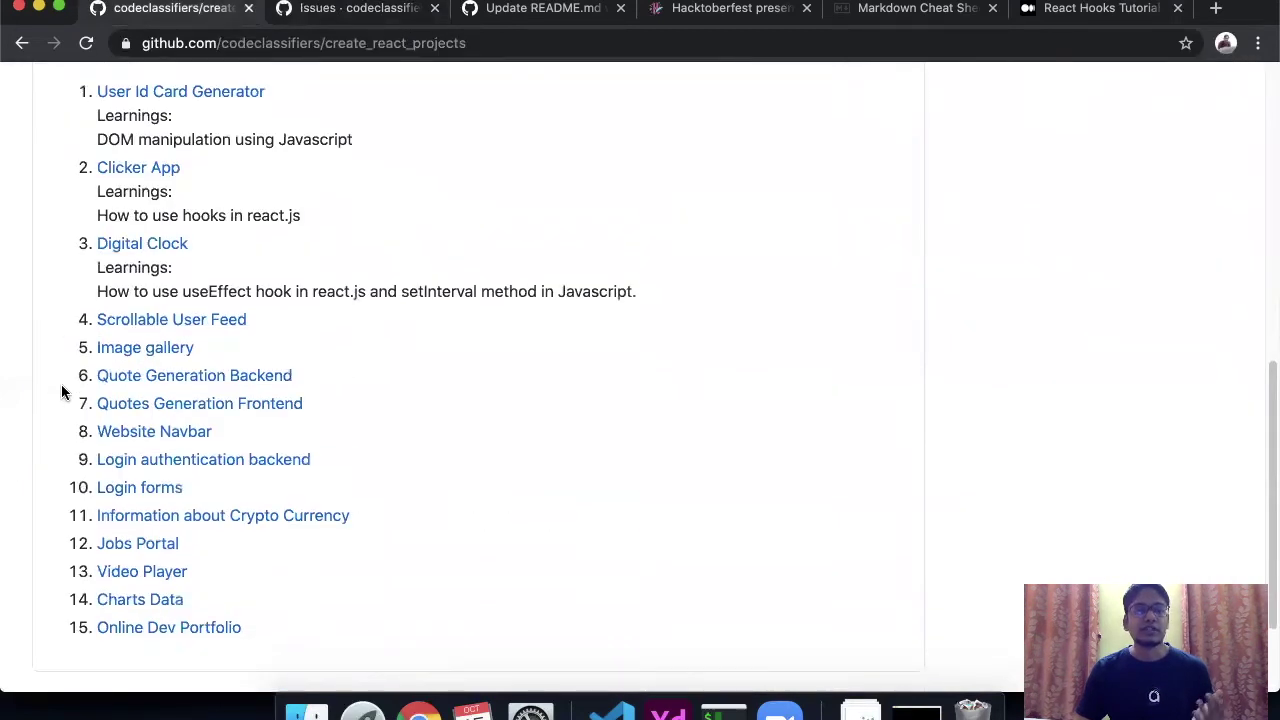
Step: Highlight the pull request progress on the Hacktoberfest profile page, then return to the create_react_projects repository
{"action": "left_click", "coordinate": [708, 12]}
{"action": "left_click_drag", "start_coordinate": [898, 346], "coordinate": [1147, 342]}
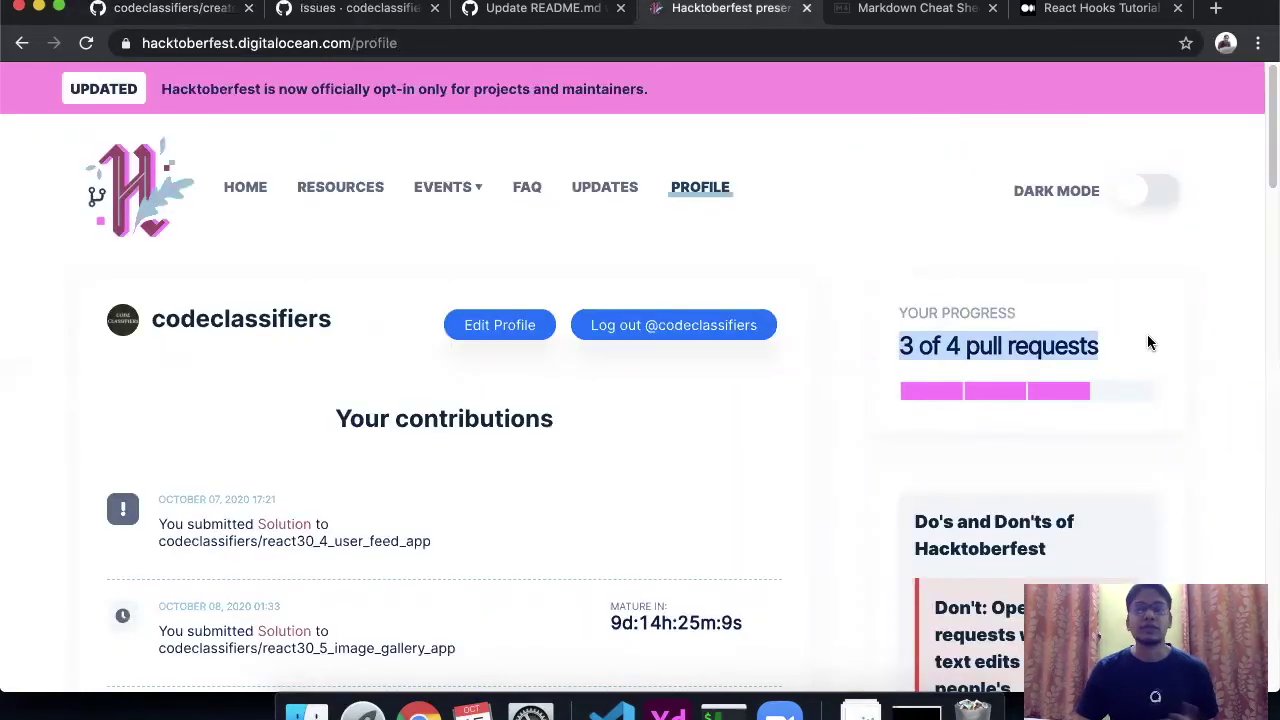
{"action": "left_click", "coordinate": [180, 8]}
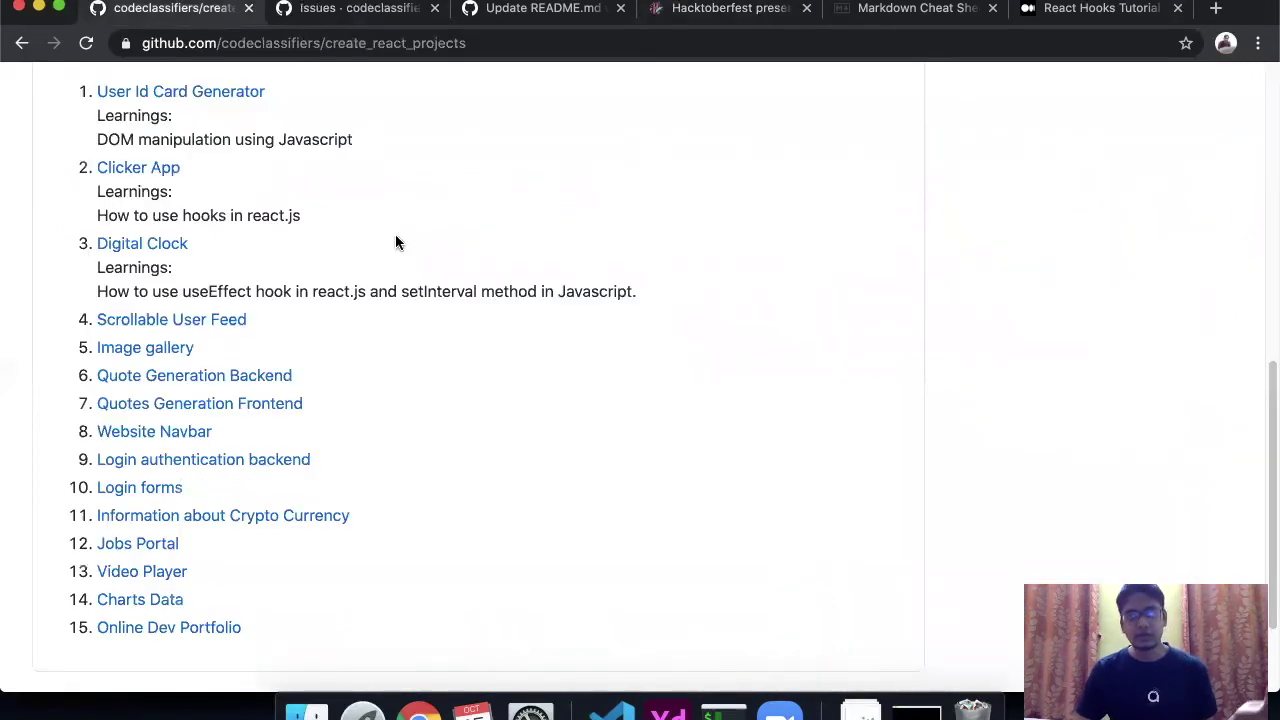
Step: Look over the create_react_projects README and open the repository's list of open issues
{"action": "scroll", "coordinate": [395, 242], "scroll_direction": "up", "scroll_amount": 1}
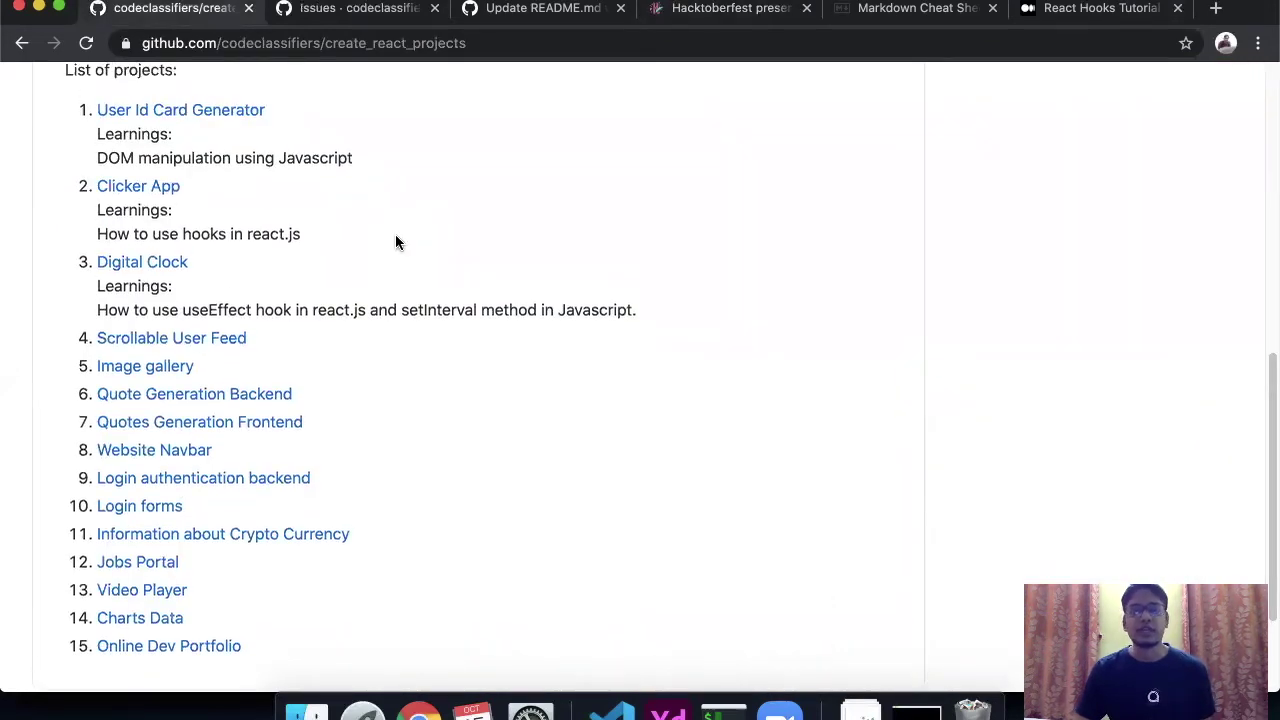
{"action": "scroll", "coordinate": [395, 242], "scroll_direction": "up", "scroll_amount": 2}
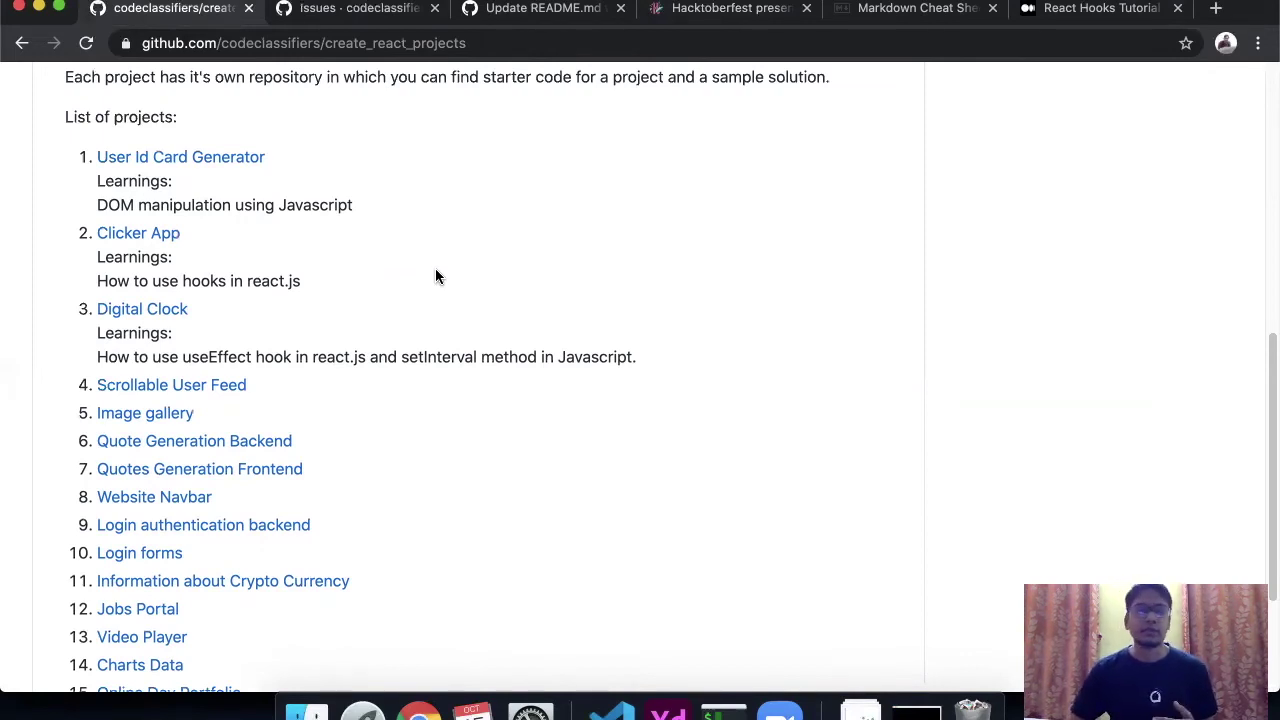
{"action": "scroll", "coordinate": [437, 275], "scroll_direction": "up", "scroll_amount": 5}
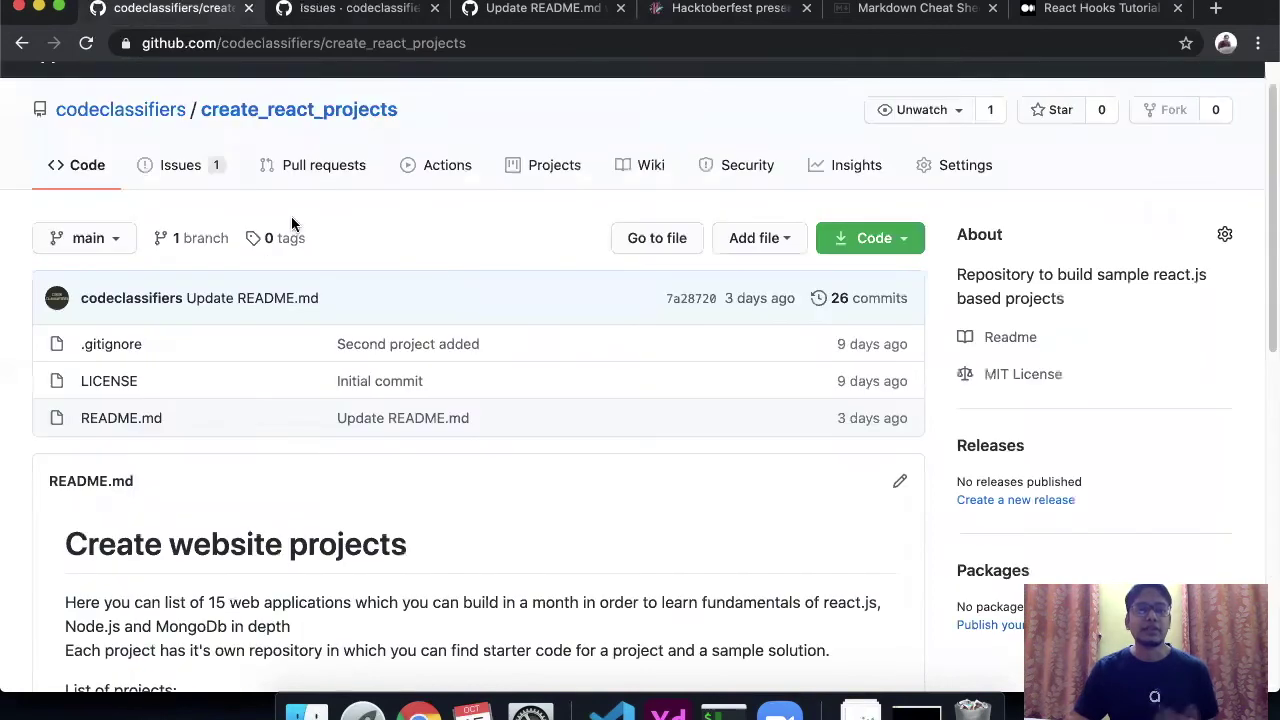
{"action": "left_click", "coordinate": [221, 178]}
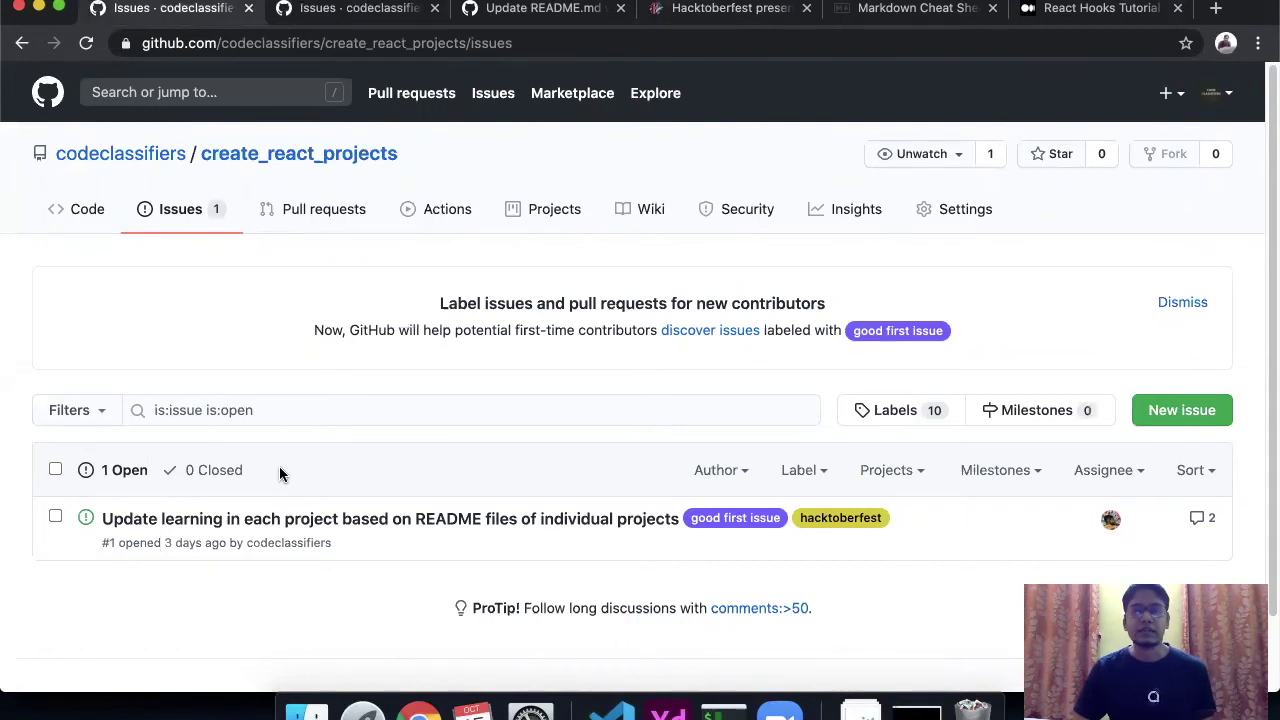
Step: Return to the create_react_projects code page and read through the README's full list of projects
{"action": "left_click", "coordinate": [87, 226]}
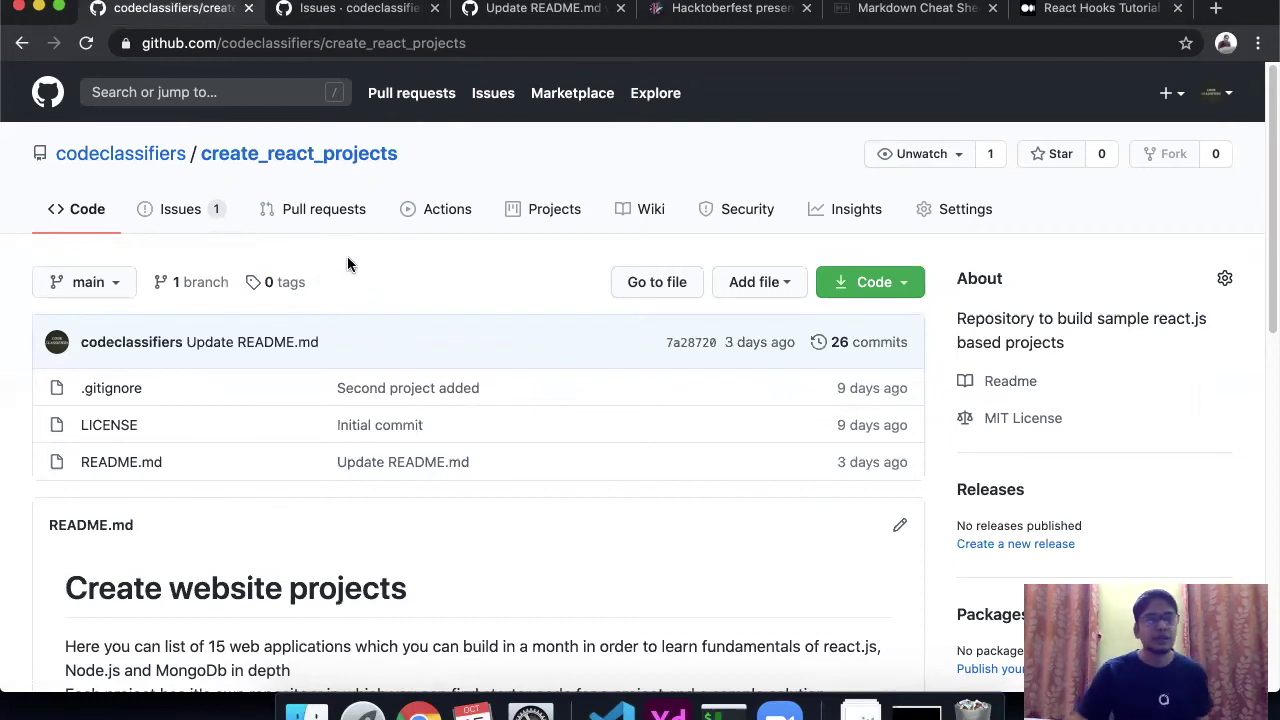
{"action": "scroll", "coordinate": [393, 395], "scroll_direction": "down", "scroll_amount": 6}
{"action": "scroll", "coordinate": [393, 395], "scroll_direction": "down", "scroll_amount": 3}
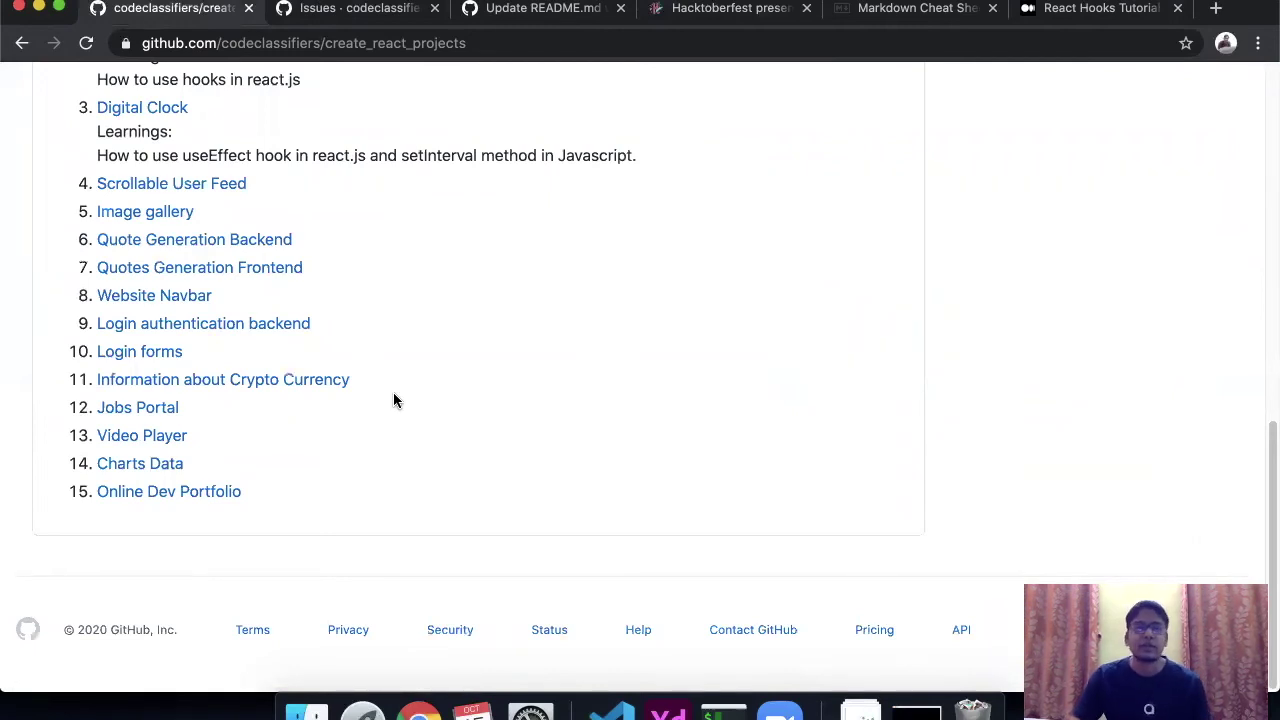
{"action": "scroll", "coordinate": [393, 400], "scroll_direction": "up", "scroll_amount": 5}
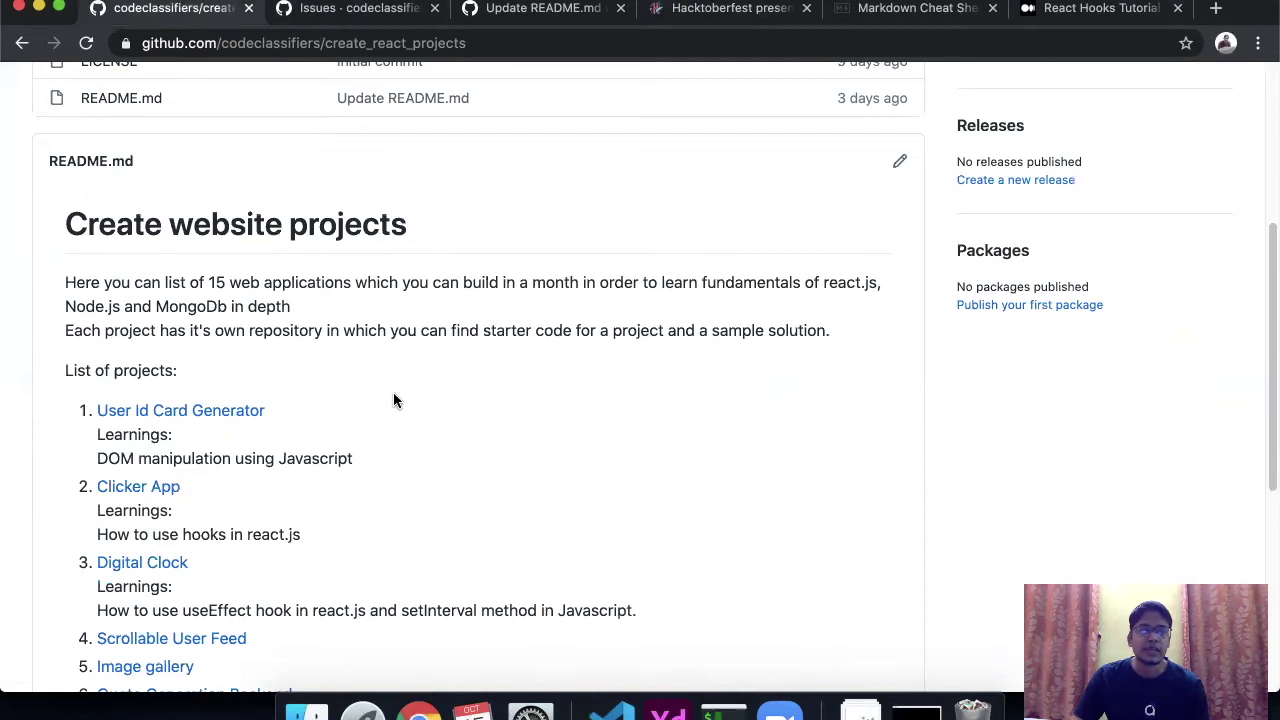
{"action": "scroll", "coordinate": [362, 430], "scroll_direction": "down", "scroll_amount": 2}
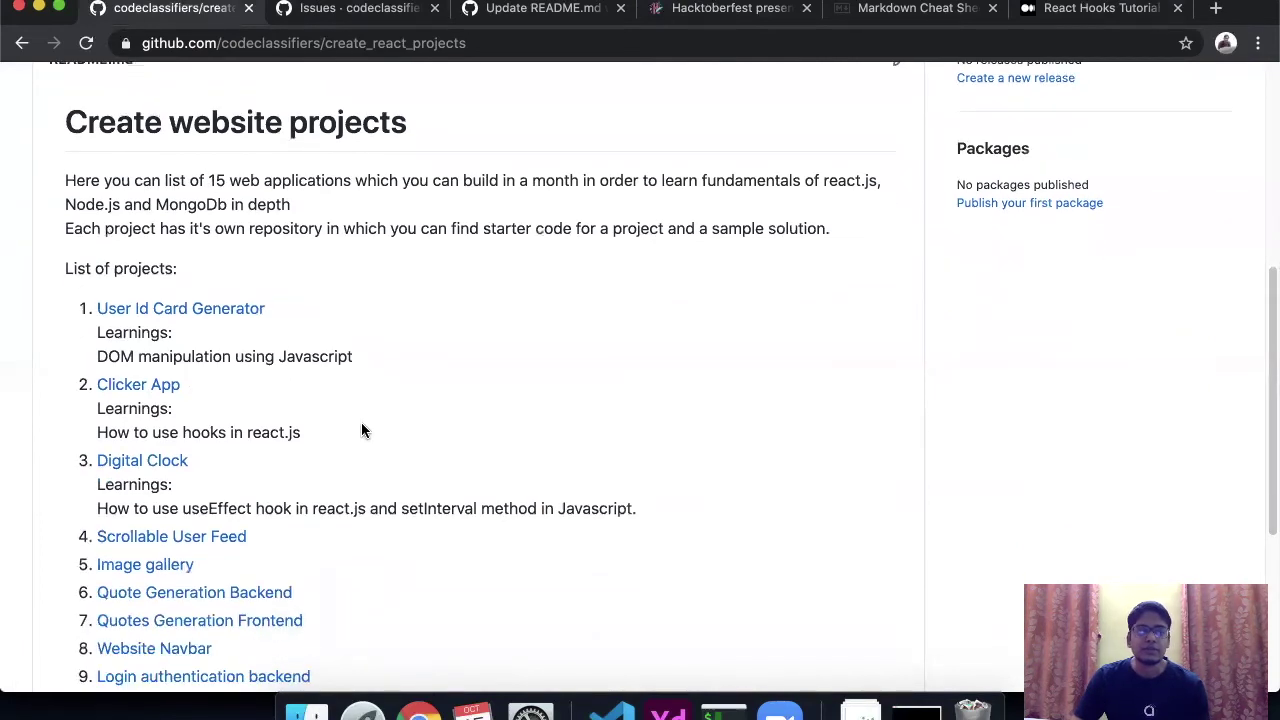
{"action": "scroll", "coordinate": [362, 430], "scroll_direction": "down", "scroll_amount": 3}
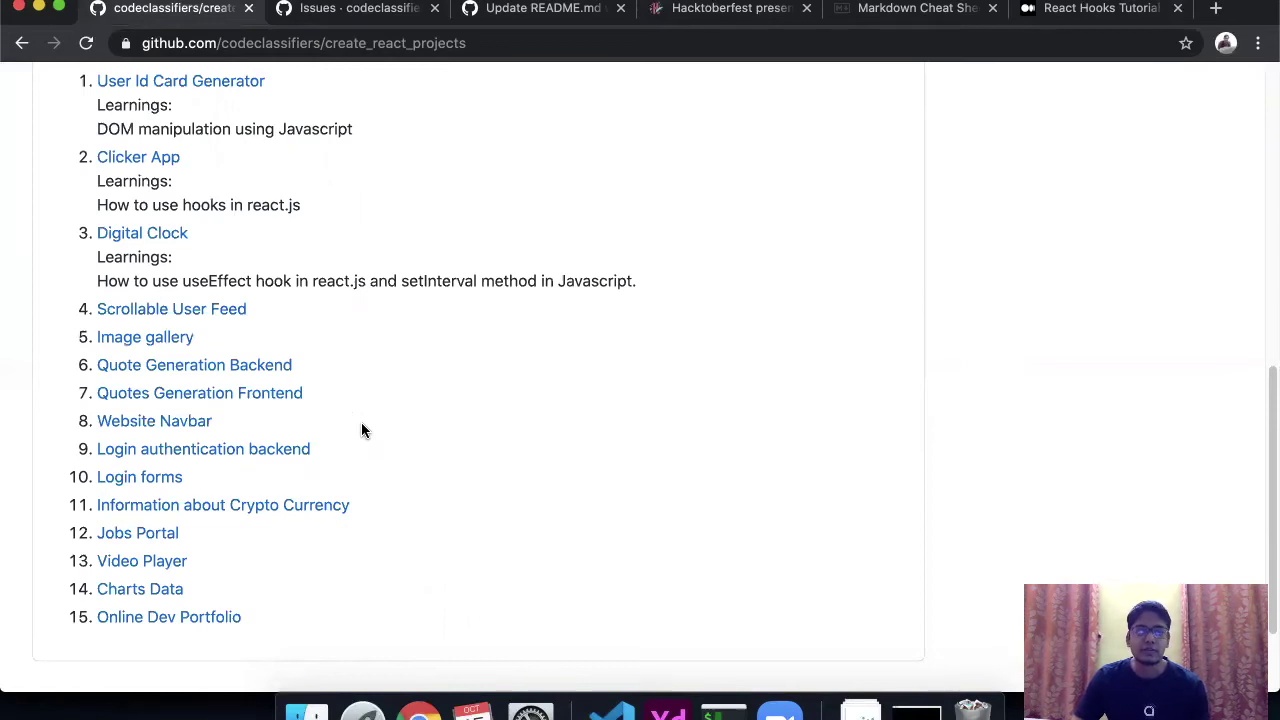
{"action": "scroll", "coordinate": [362, 430], "scroll_direction": "up", "scroll_amount": 1}
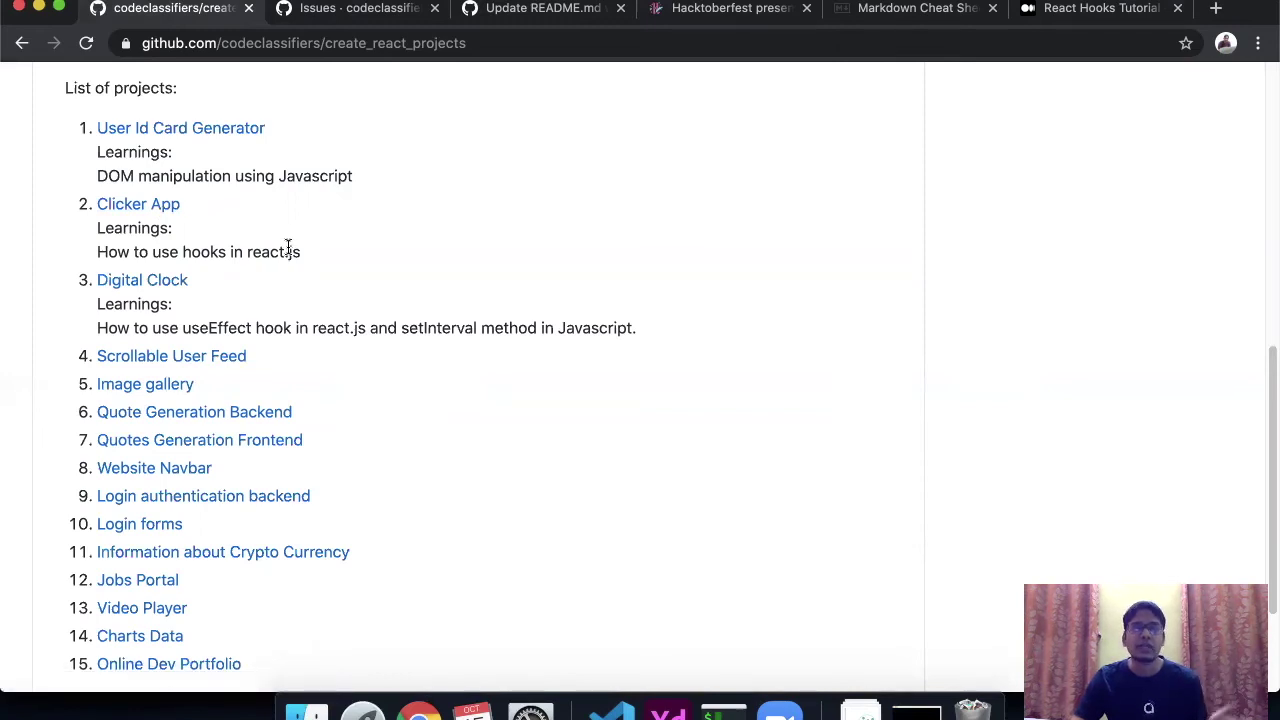
Step: Open the Online Dev Portfolio project from the list, look over its README and files, then return to create_react_projects
{"action": "scroll", "coordinate": [286, 246], "scroll_direction": "down", "scroll_amount": 2}
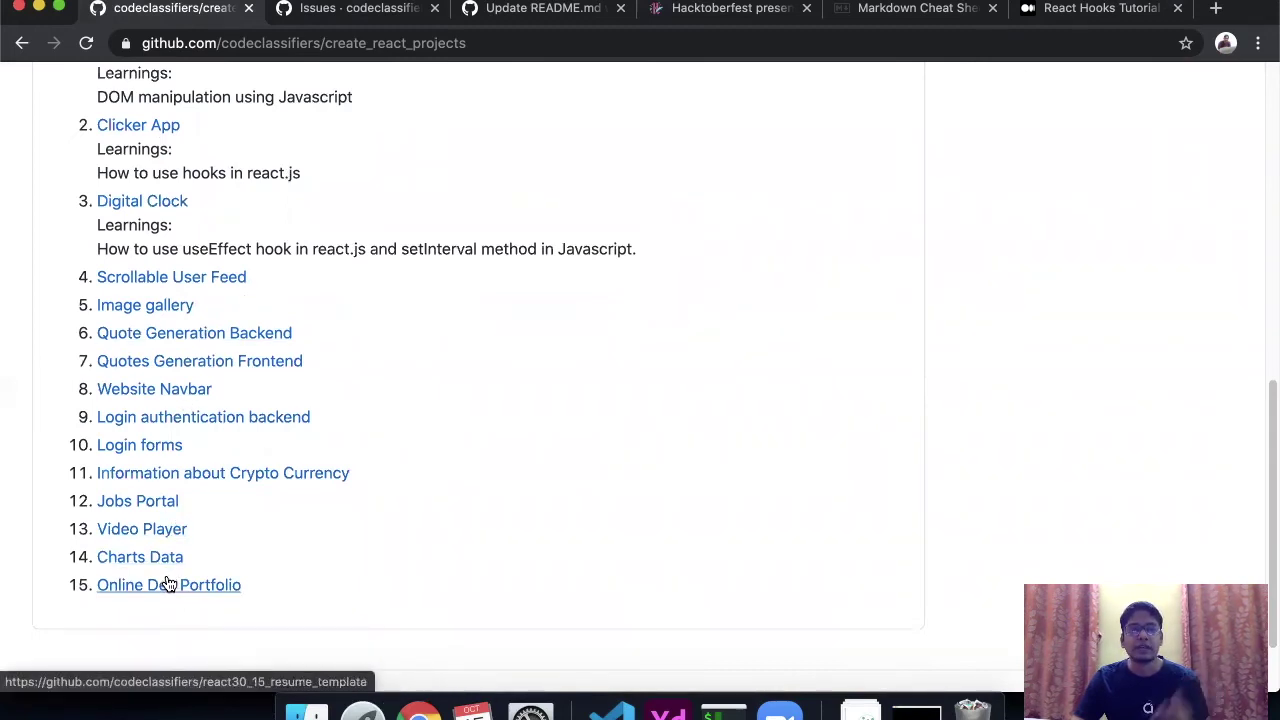
{"action": "left_click", "coordinate": [197, 594]}
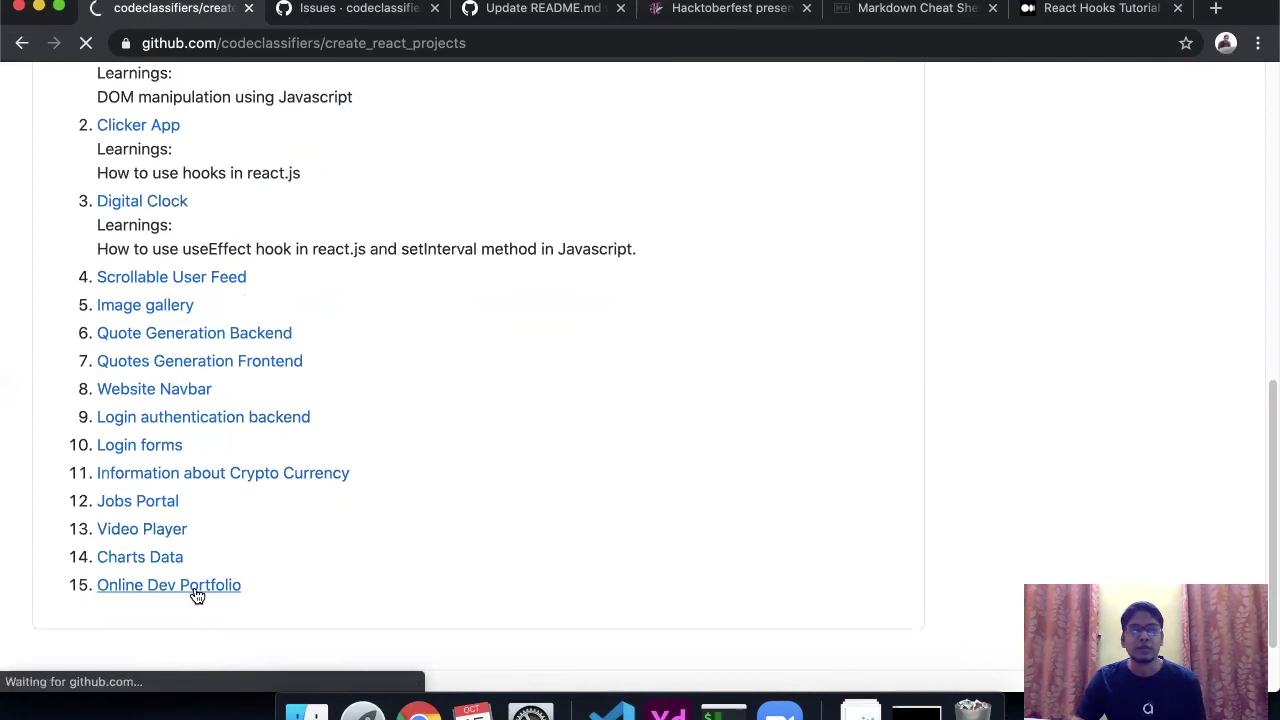
{"action": "scroll", "coordinate": [231, 500], "scroll_direction": "down", "scroll_amount": 8}
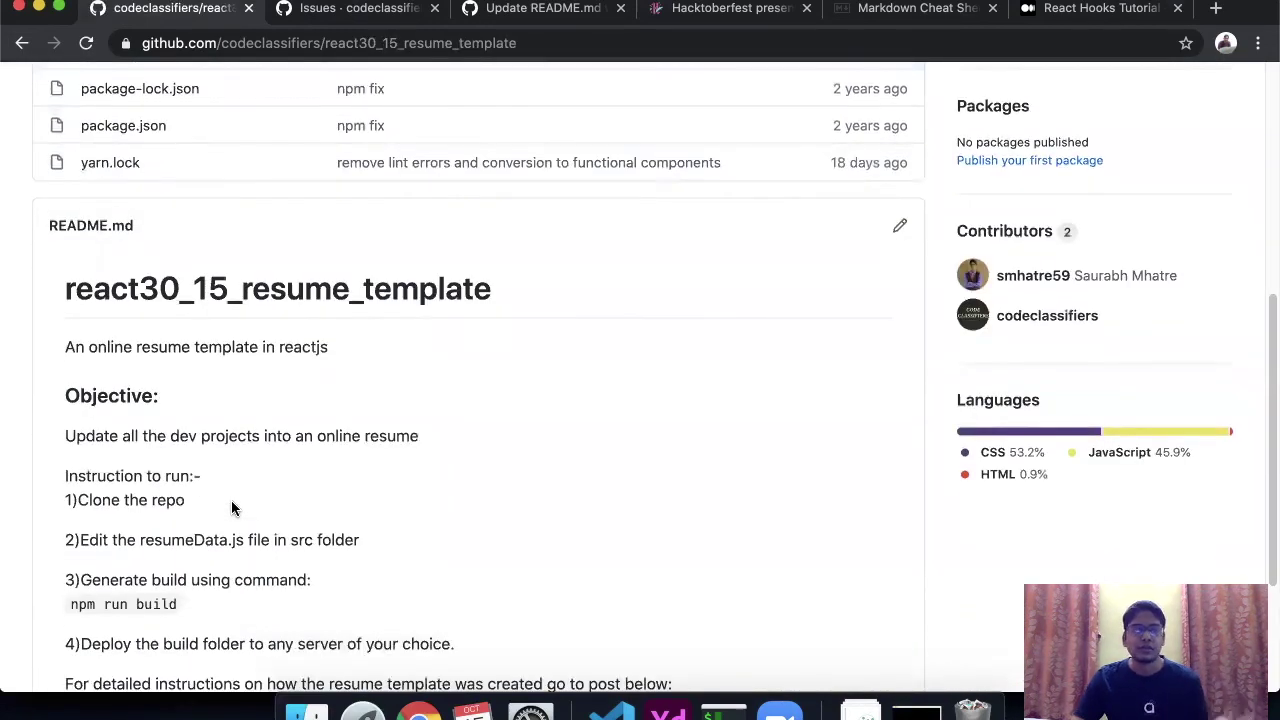
{"action": "scroll", "coordinate": [231, 500], "scroll_direction": "up", "scroll_amount": 4}
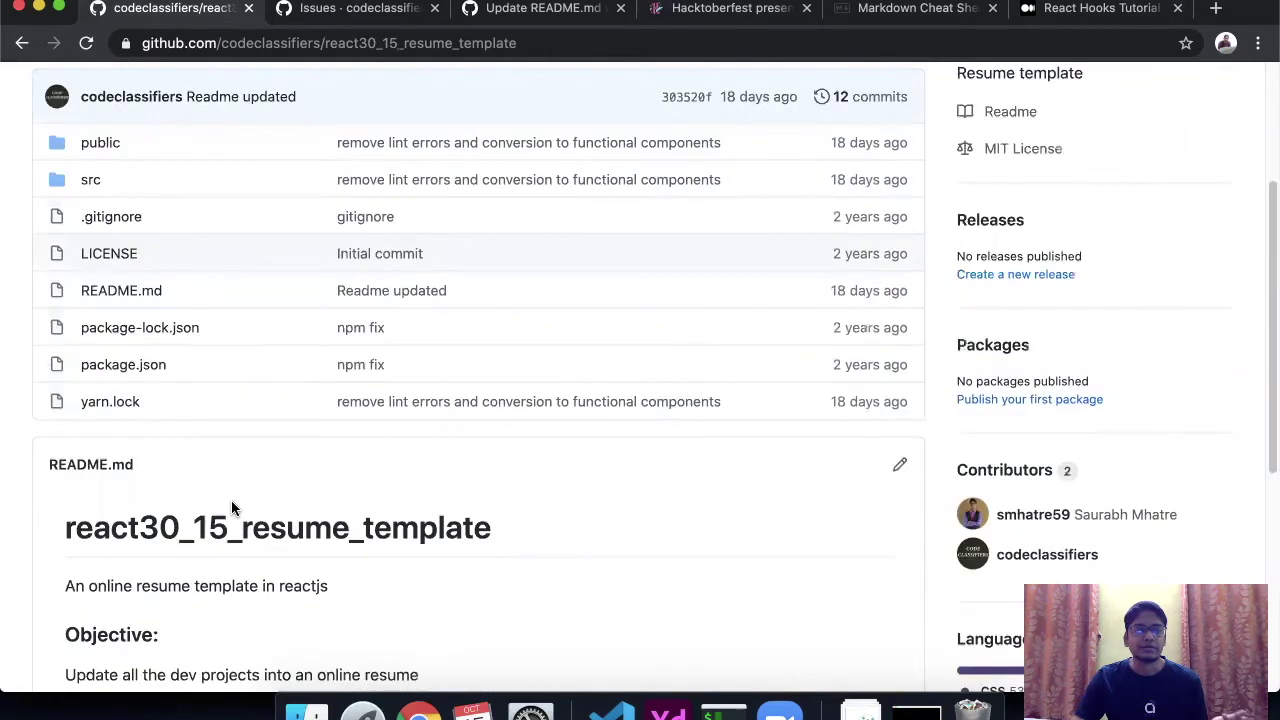
{"action": "left_click", "coordinate": [21, 43]}
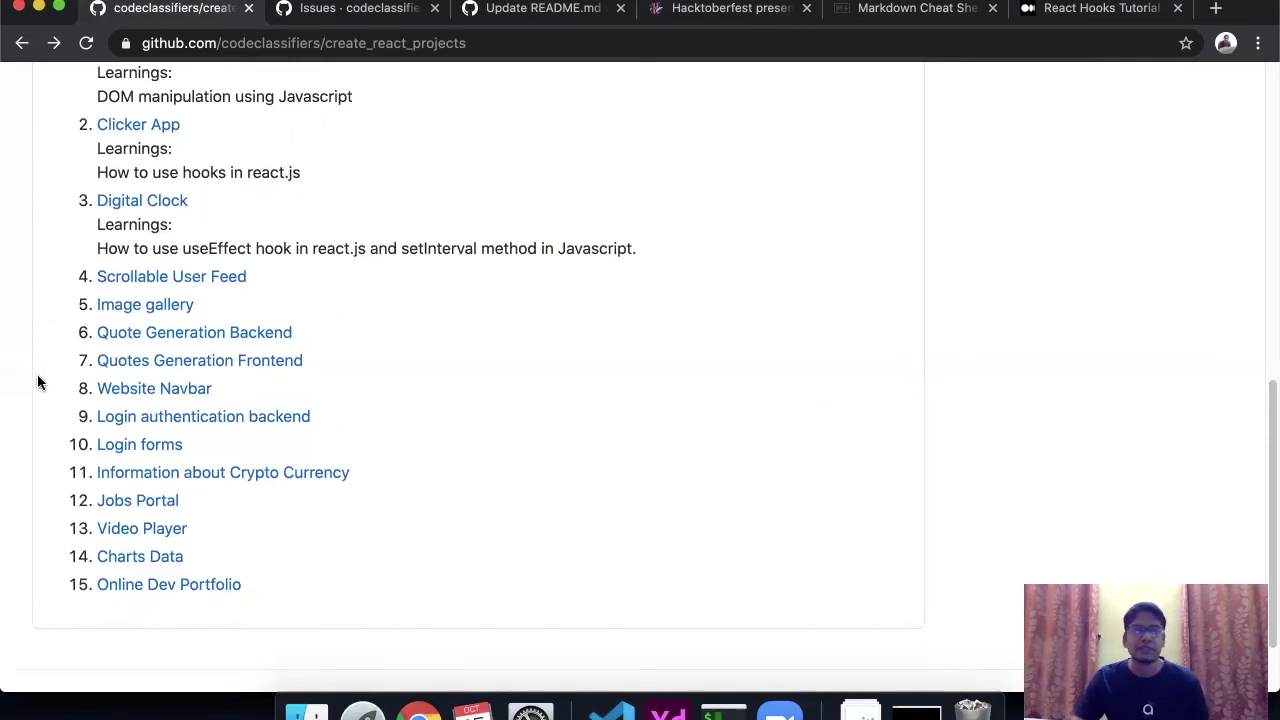
Step: Review the create_react_projects README introduction and project list, then open a new browser tab
{"action": "scroll", "coordinate": [44, 356], "scroll_direction": "up", "scroll_amount": 4}
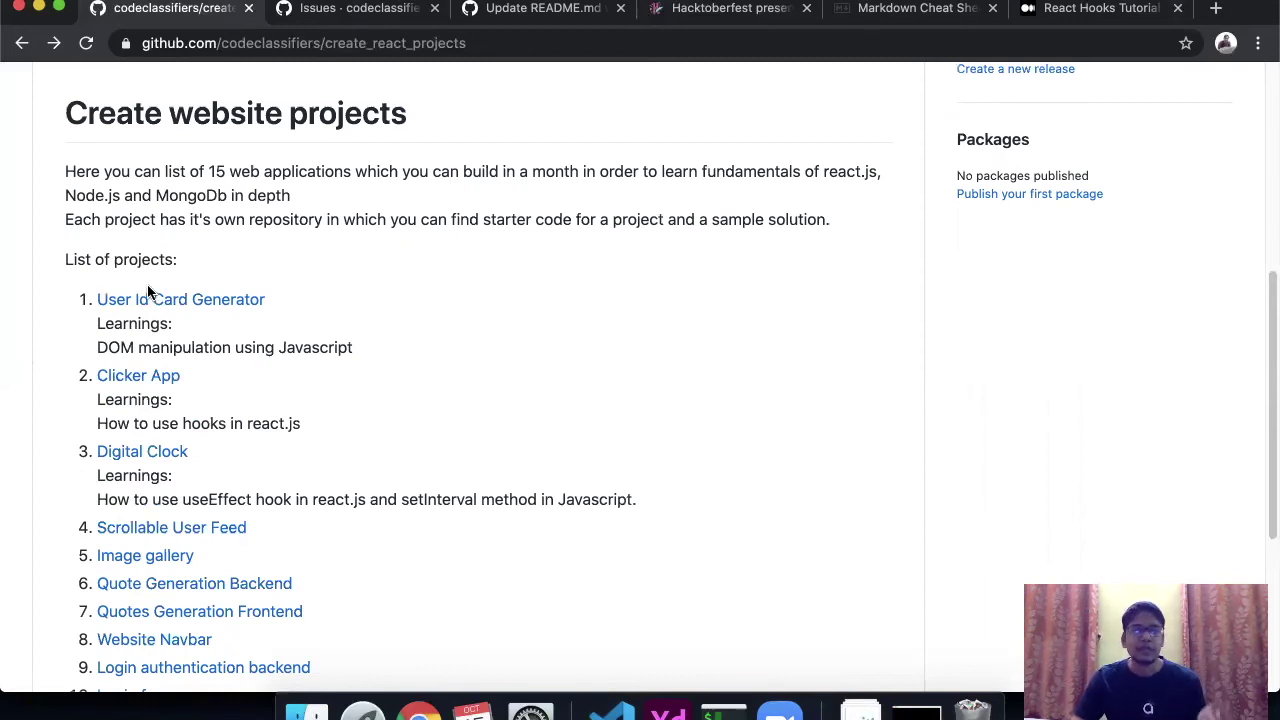
{"action": "scroll", "coordinate": [292, 557], "scroll_direction": "down", "scroll_amount": 2}
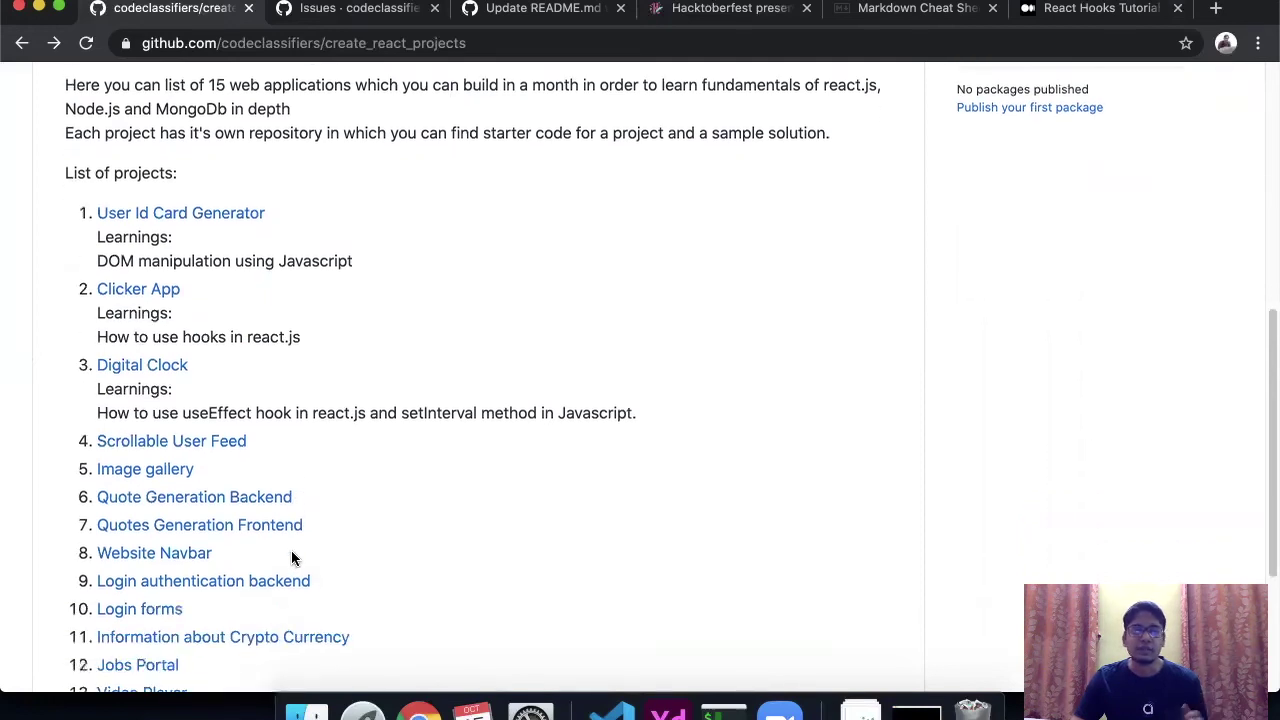
{"action": "scroll", "coordinate": [292, 557], "scroll_direction": "down", "scroll_amount": 1}
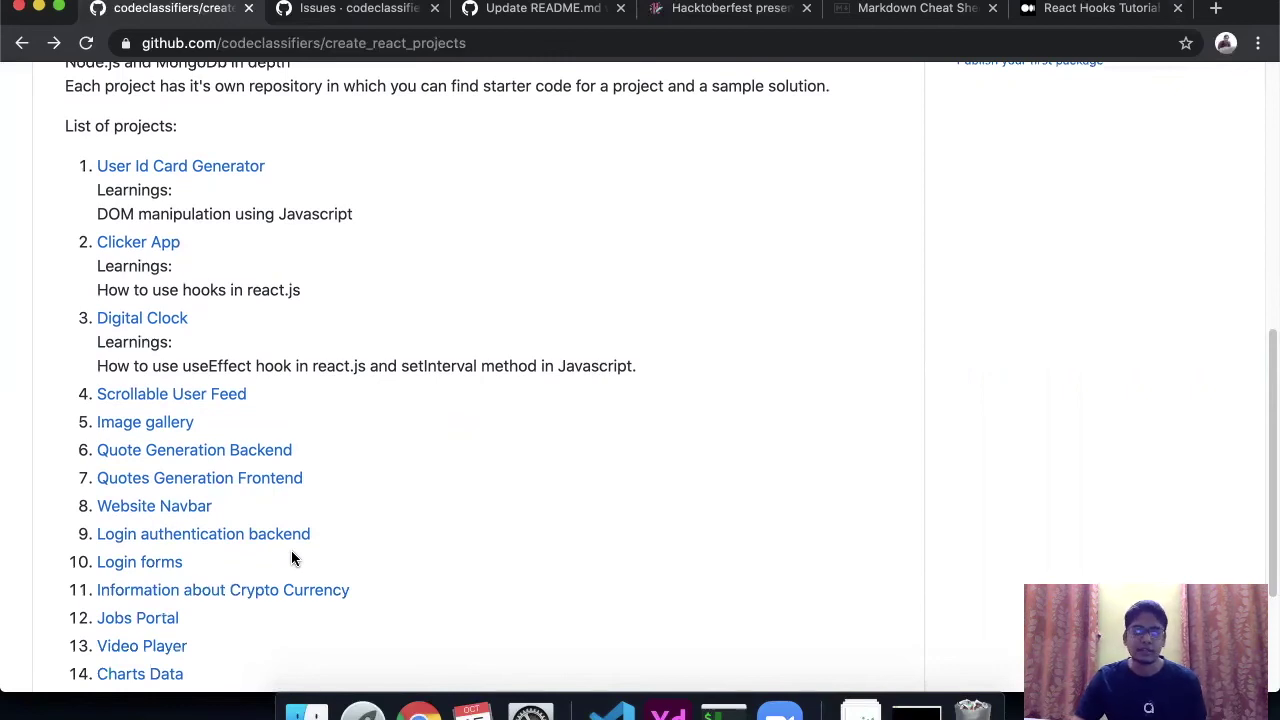
{"action": "scroll", "coordinate": [349, 550], "scroll_direction": "up", "scroll_amount": 15}
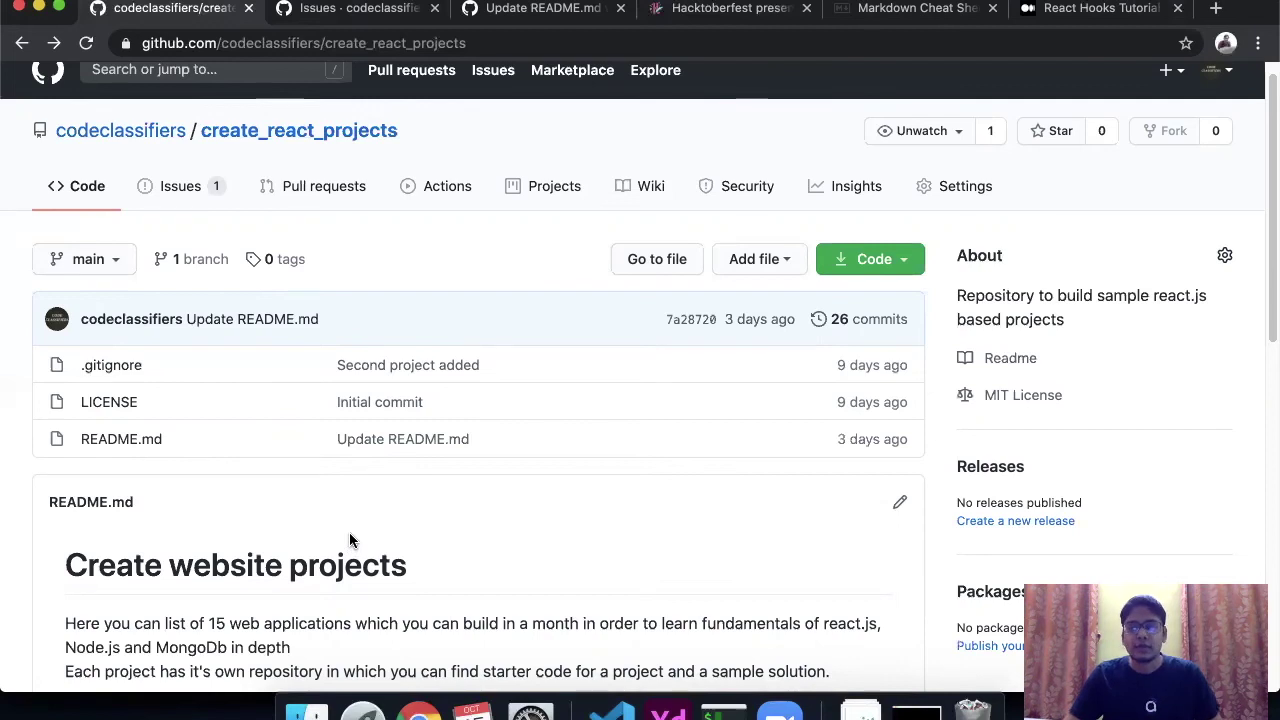
{"action": "scroll", "coordinate": [350, 540], "scroll_direction": "down", "scroll_amount": 1}
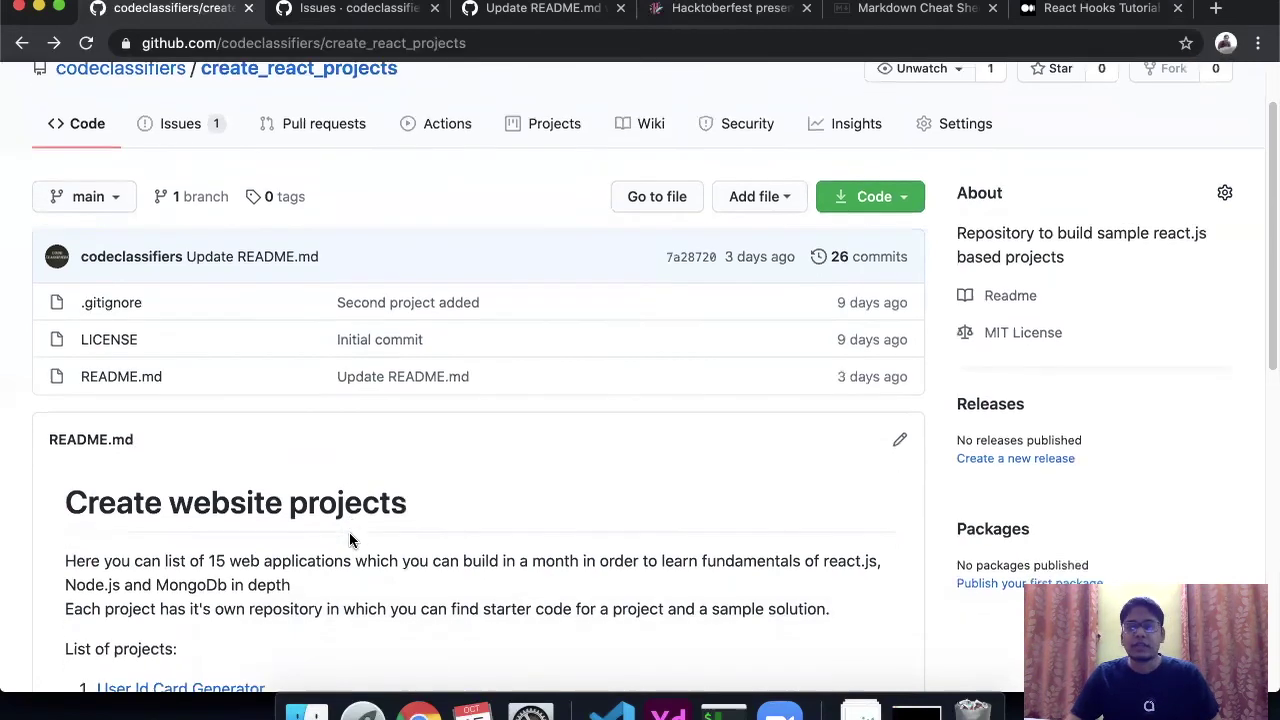
{"action": "scroll", "coordinate": [349, 540], "scroll_direction": "down", "scroll_amount": 3}
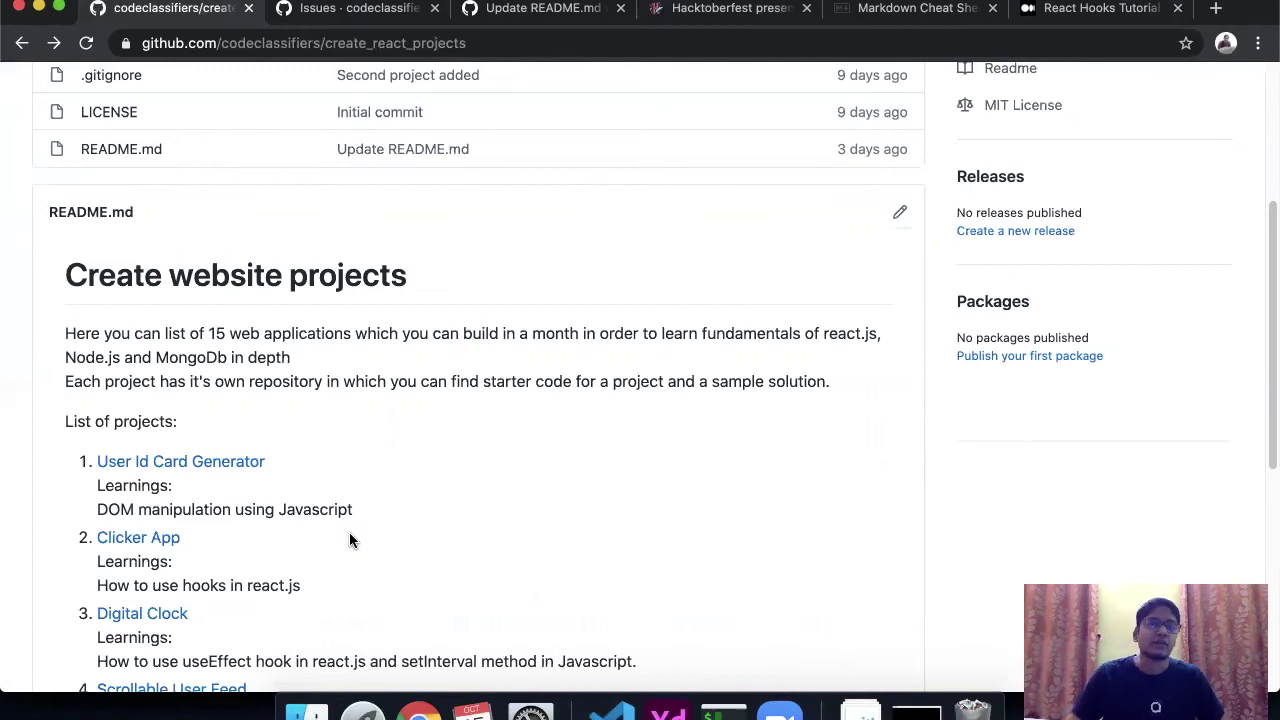
{"action": "scroll", "coordinate": [349, 537], "scroll_direction": "up", "scroll_amount": 5}
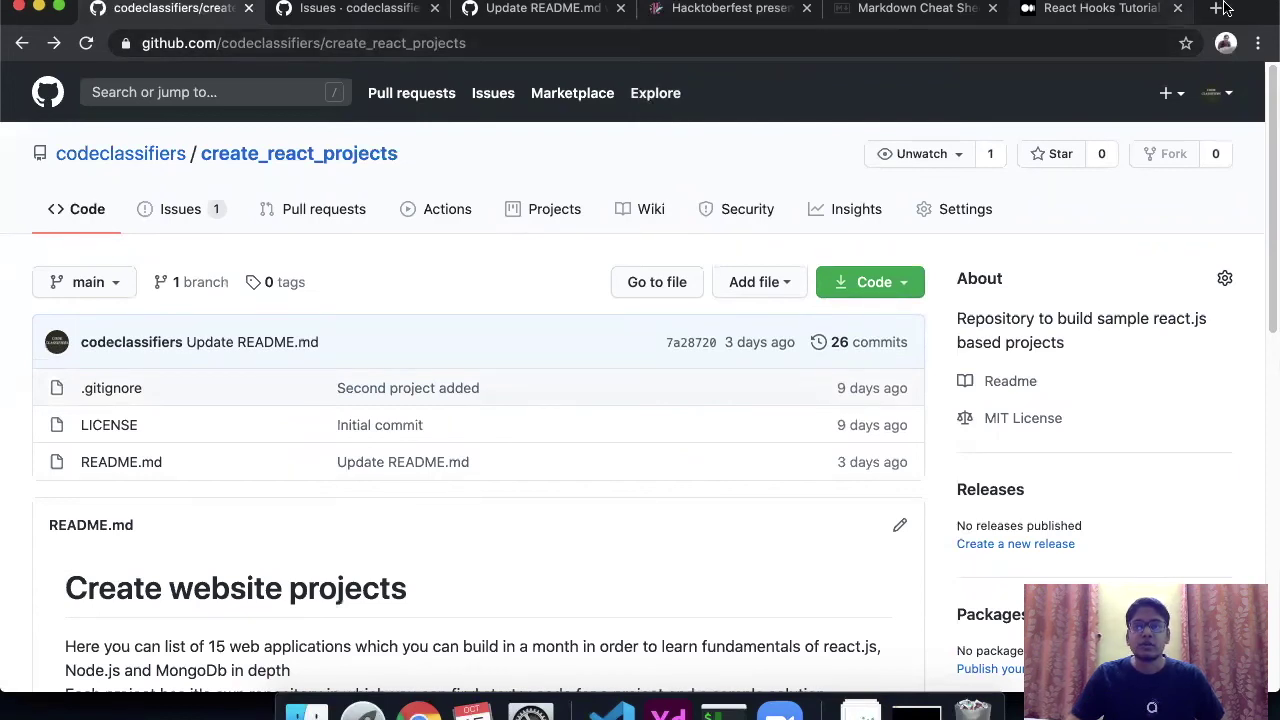
{"action": "key", "text": "super+t"}
{"action": "type", "text": "hac"}
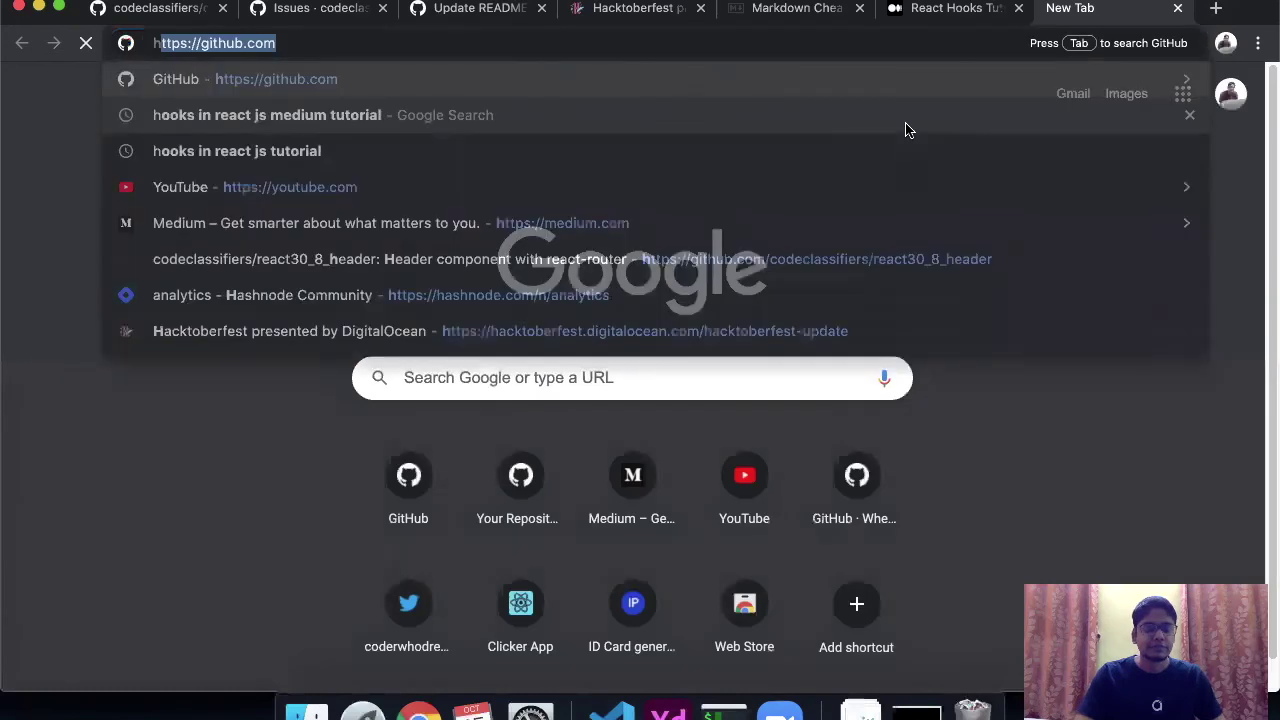
{"action": "key", "text": "Right"}
{"action": "key", "text": "BackSpace"}
{"action": "key", "text": "BackSpace"}
{"action": "key", "text": "BackSpace"}
{"action": "key", "text": "BackSpace"}
{"action": "key", "text": "BackSpace"}
{"action": "key", "text": "BackSpace"}
{"action": "key", "text": "BackSpace"}
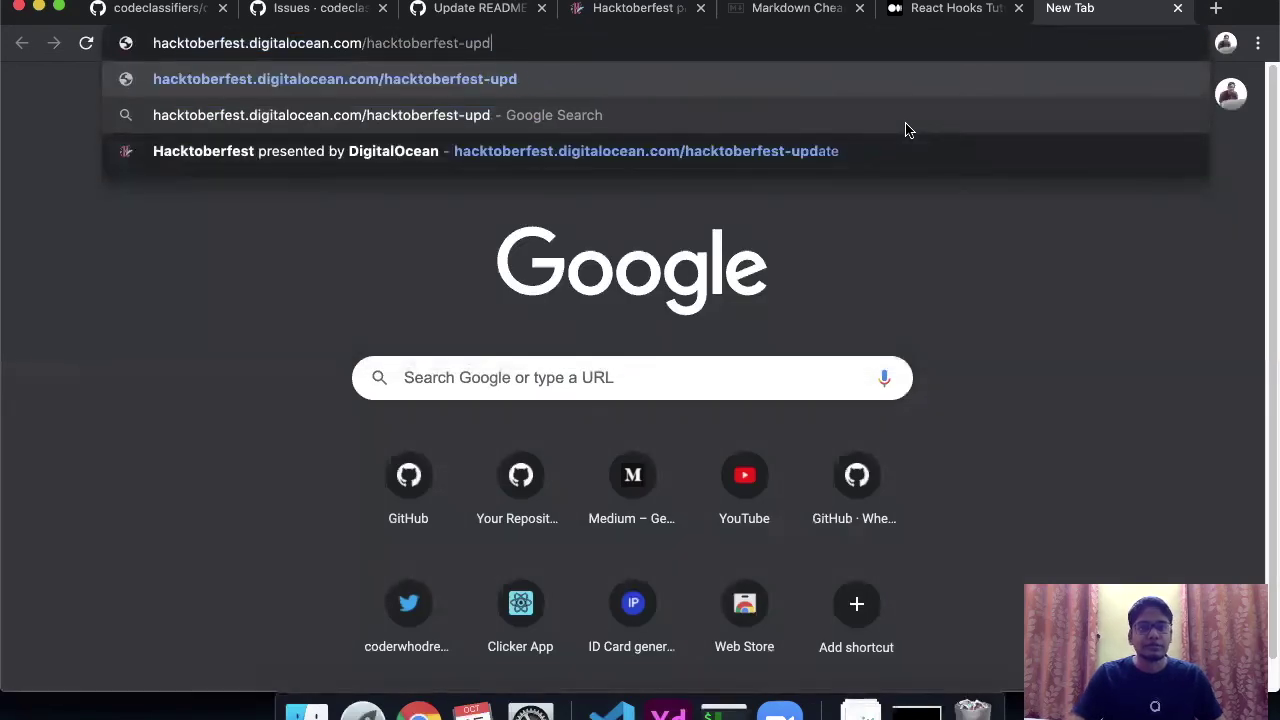
Step: Search Google for "hacktoberfest events" and open the View All Events page of Hacktoberfest by DigitalOcean
{"action": "key", "text": "super+a"}
{"action": "type", "text": "hacktoberfe"}
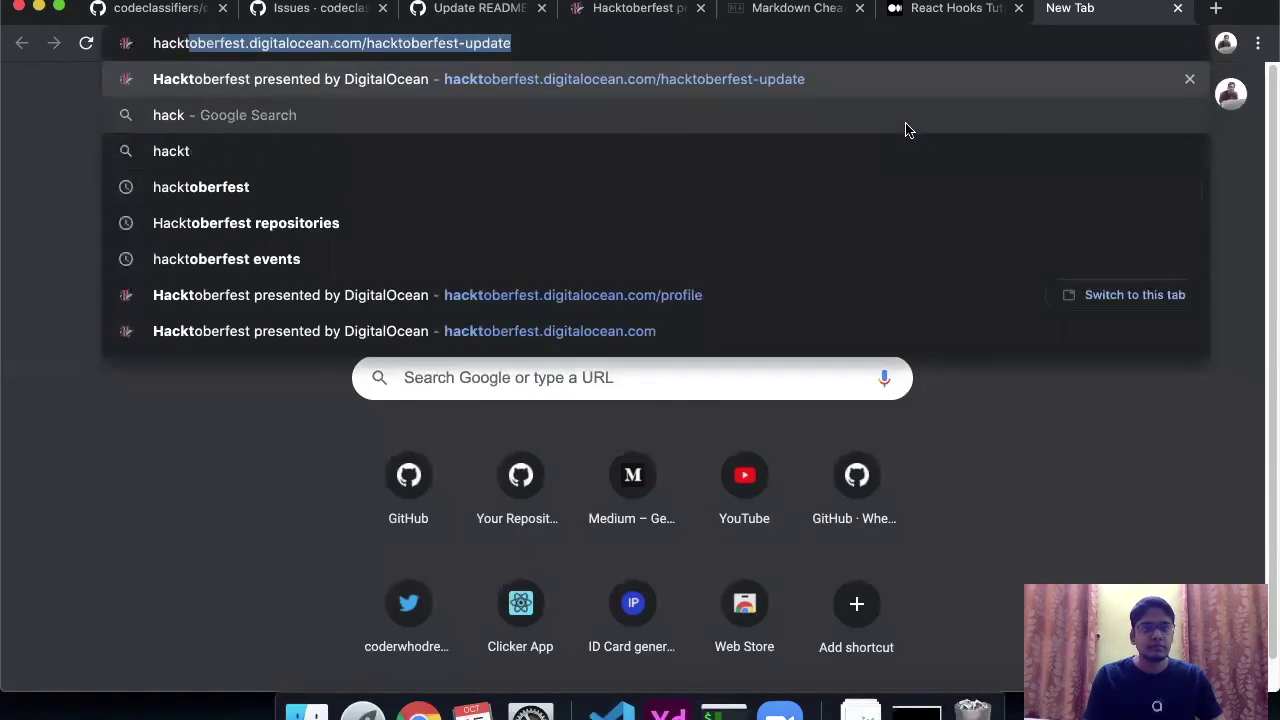
{"action": "type", "text": "st eve"}
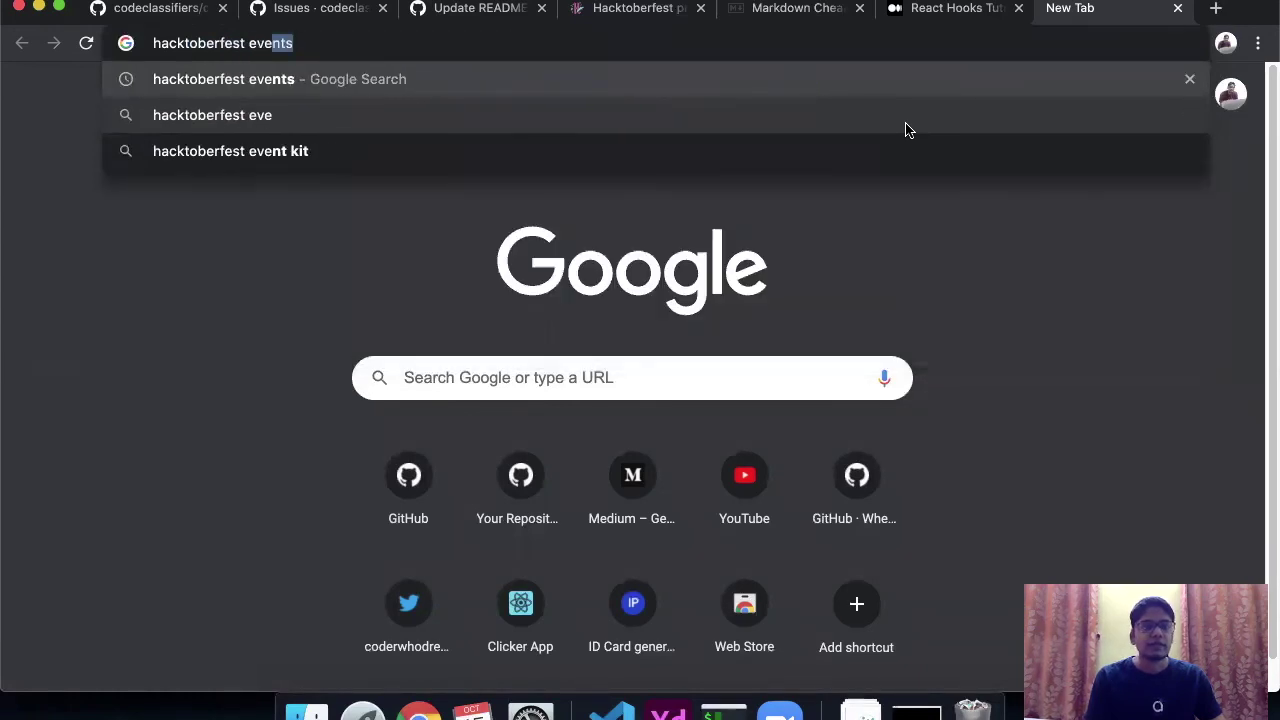
{"action": "key", "text": "Return"}
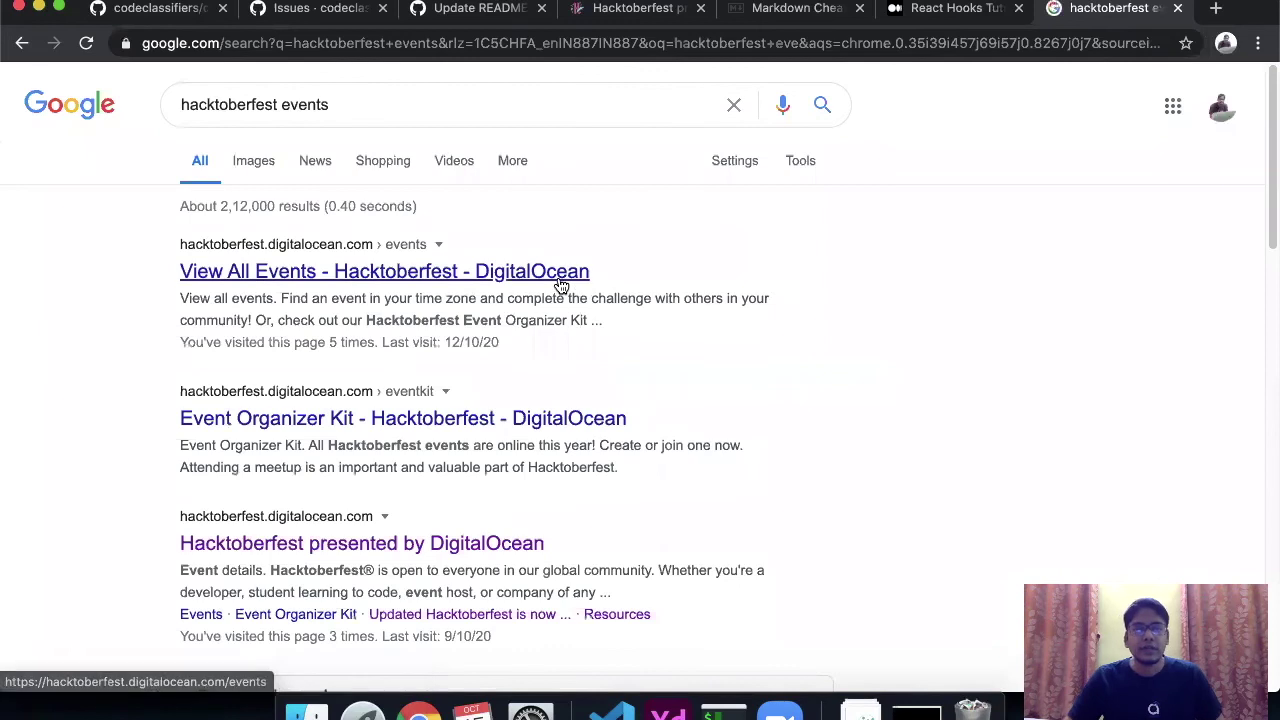
{"action": "left_click", "coordinate": [561, 284]}
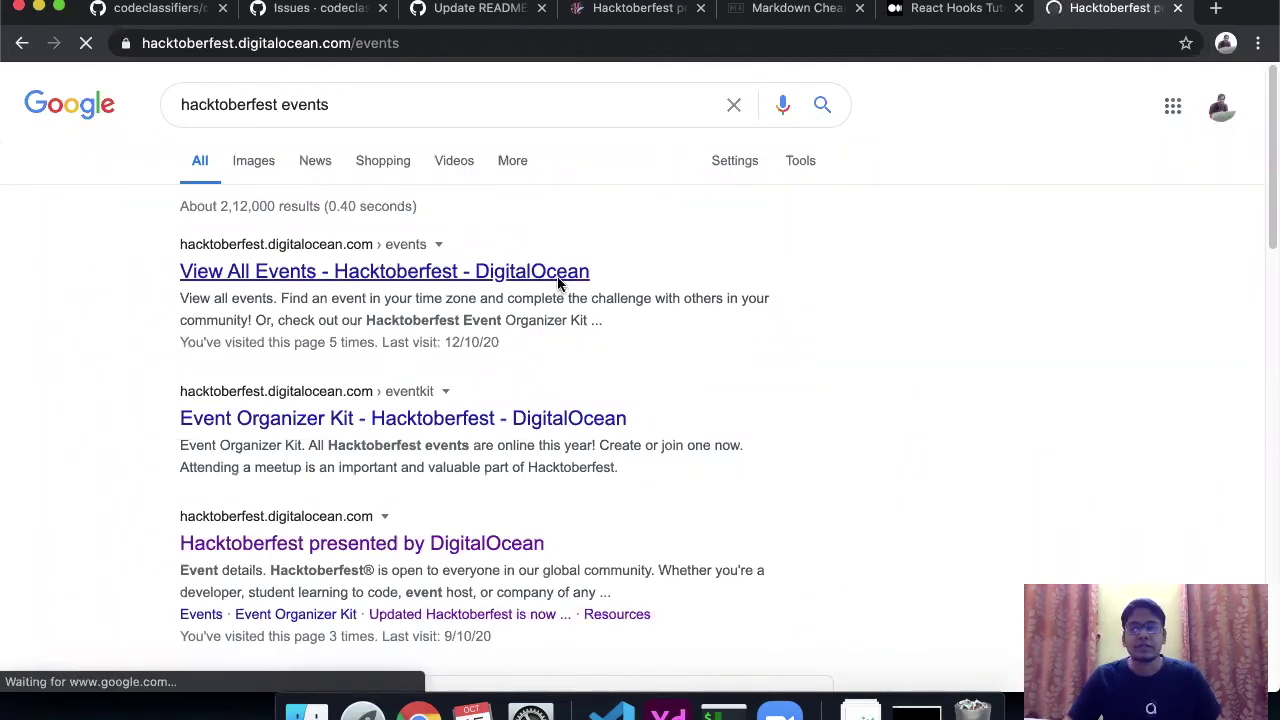
Step: Search the Hacktoberfest events list for "india"
{"action": "scroll", "coordinate": [400, 370], "scroll_direction": "down", "scroll_amount": 3}
{"action": "scroll", "coordinate": [401, 380], "scroll_direction": "down", "scroll_amount": 5}
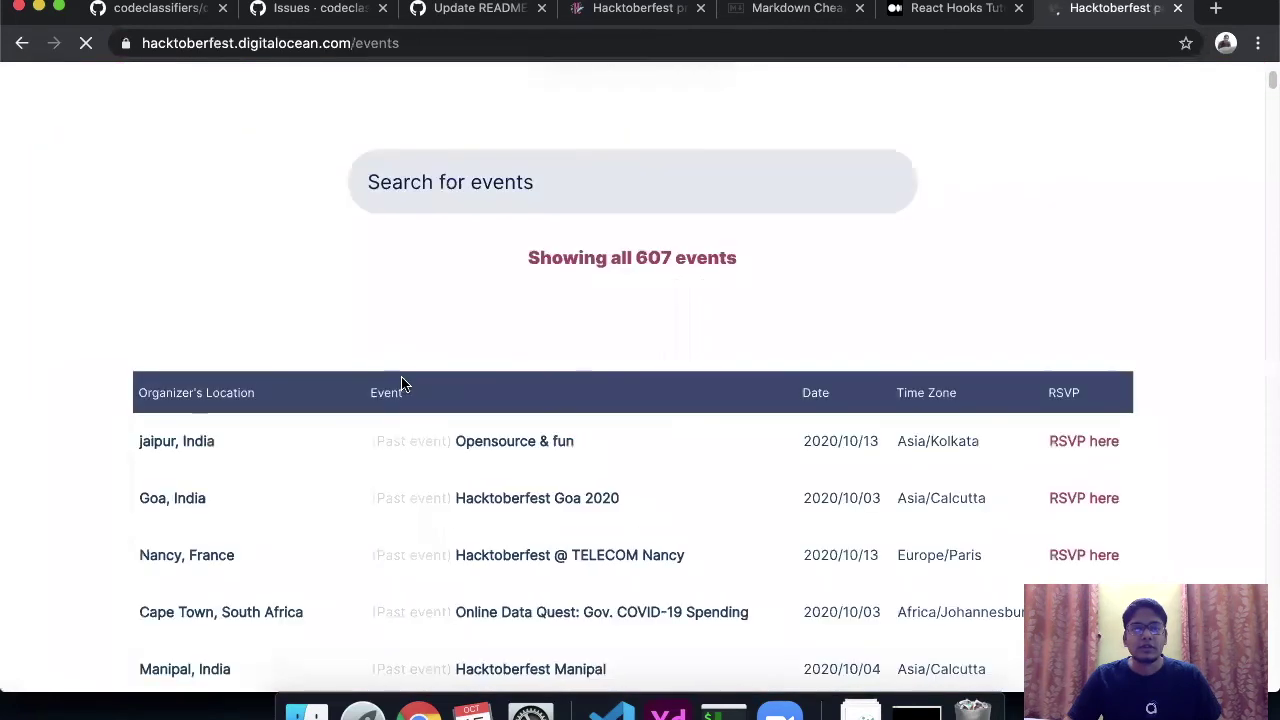
{"action": "left_click", "coordinate": [460, 168]}
{"action": "type", "text": "india"}
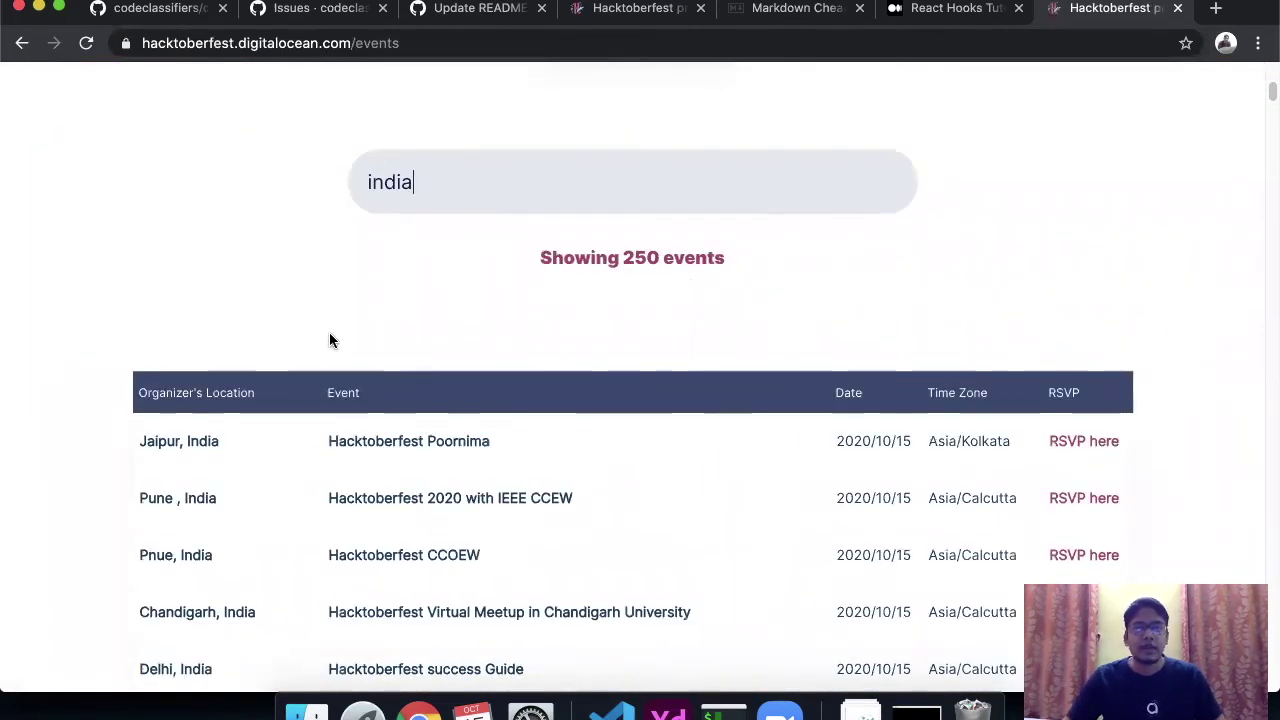
Step: Look through the filtered events with their locations, dates and RSVP links, then return to the create_react_projects repository
{"action": "scroll", "coordinate": [329, 335], "scroll_direction": "down", "scroll_amount": 10}
{"action": "scroll", "coordinate": [330, 340], "scroll_direction": "down", "scroll_amount": 4}
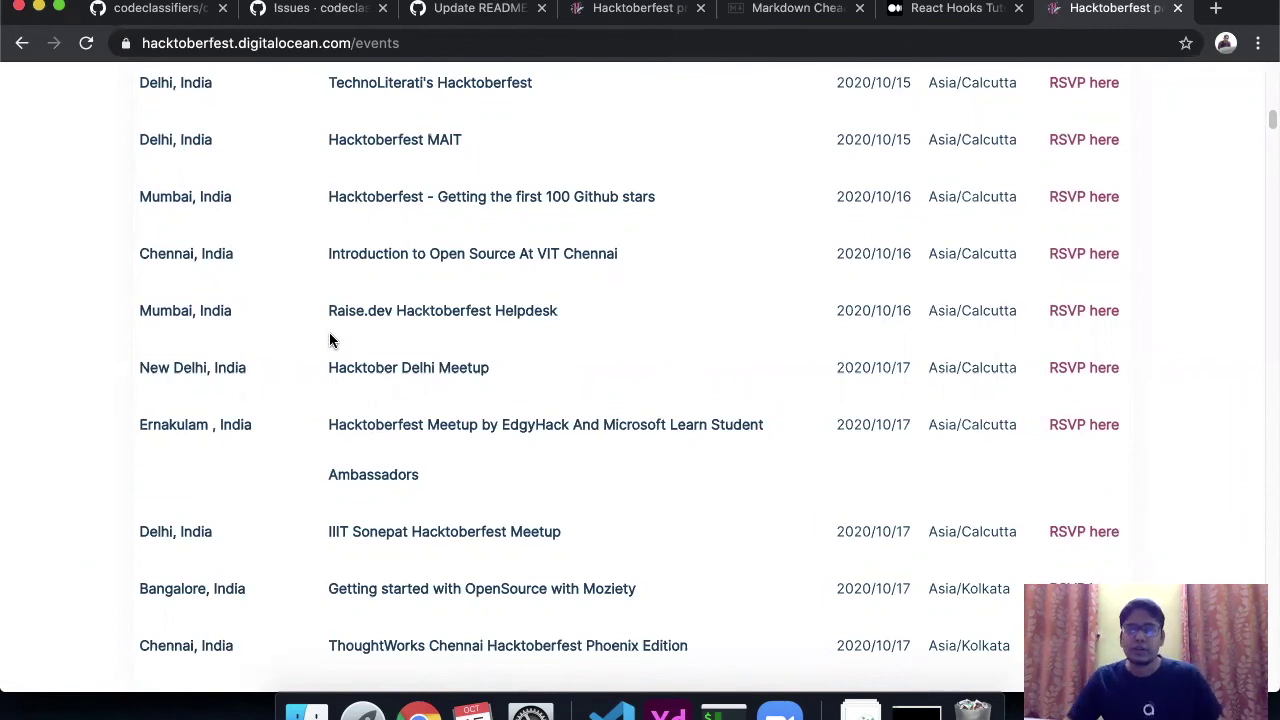
{"action": "scroll", "coordinate": [330, 340], "scroll_direction": "up", "scroll_amount": 3}
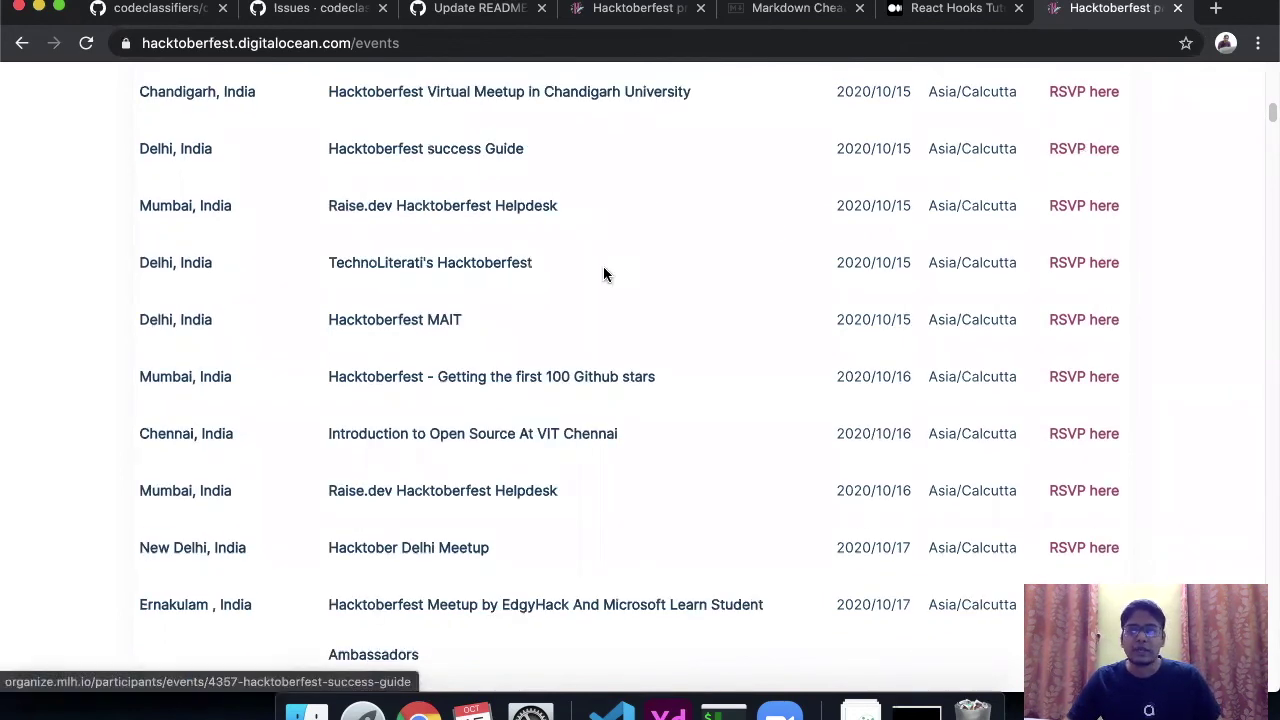
{"action": "scroll", "coordinate": [575, 292], "scroll_direction": "up", "scroll_amount": 1}
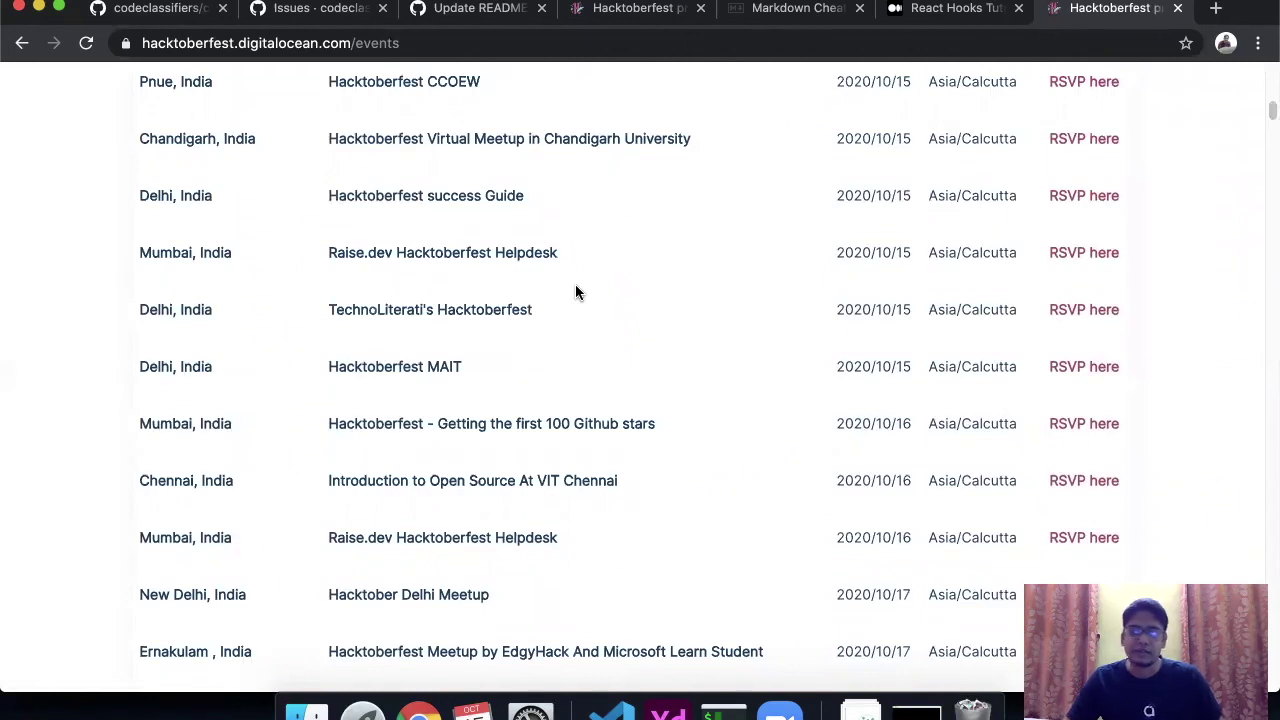
{"action": "scroll", "coordinate": [575, 292], "scroll_direction": "up", "scroll_amount": 5}
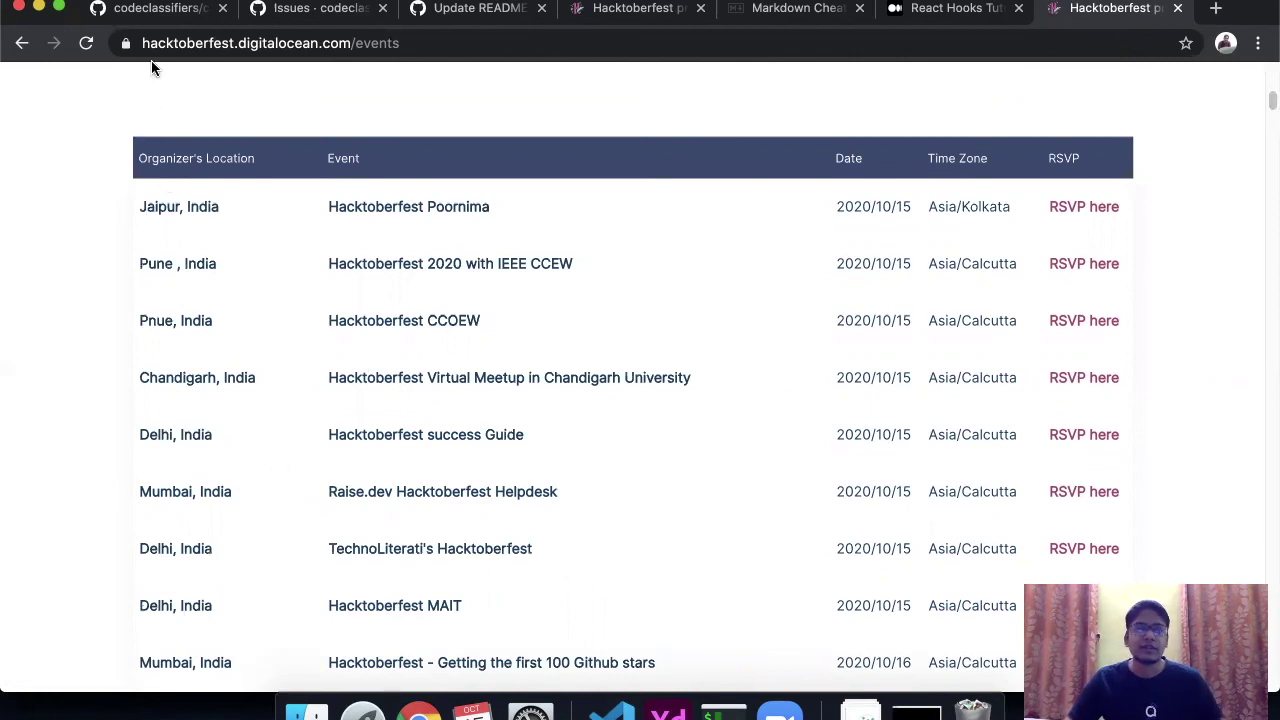
{"action": "left_click", "coordinate": [157, 12]}
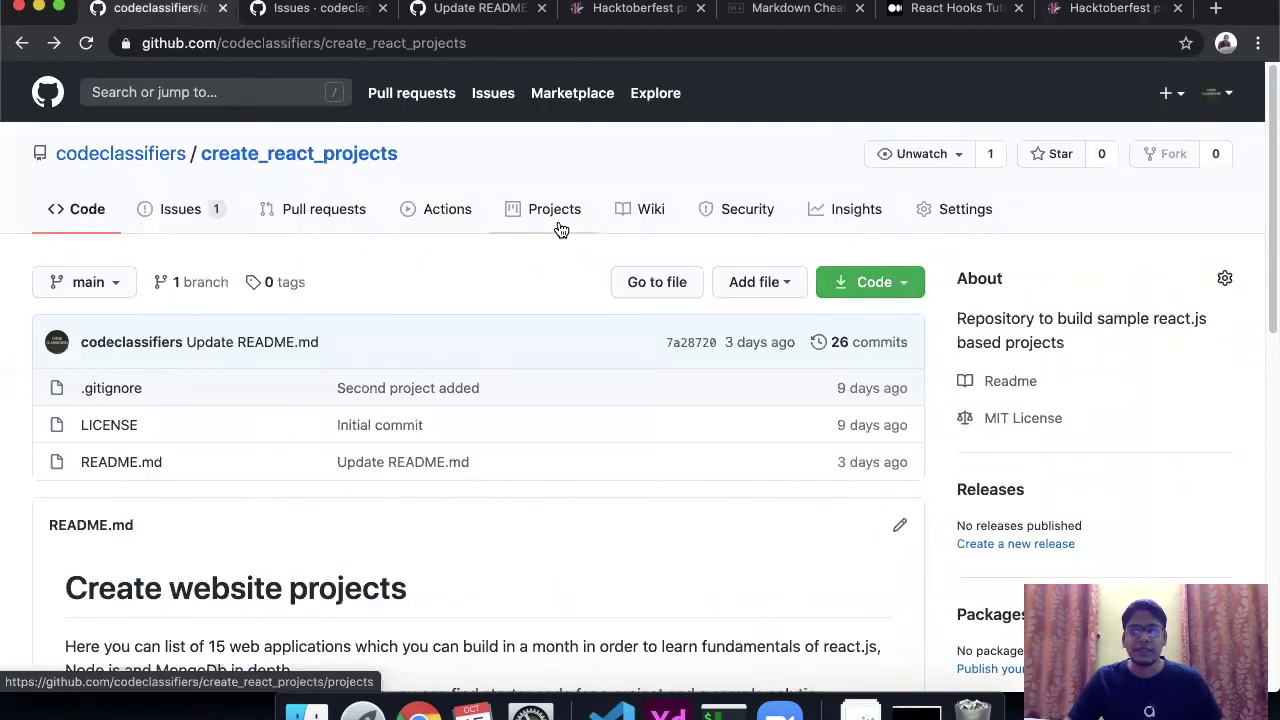